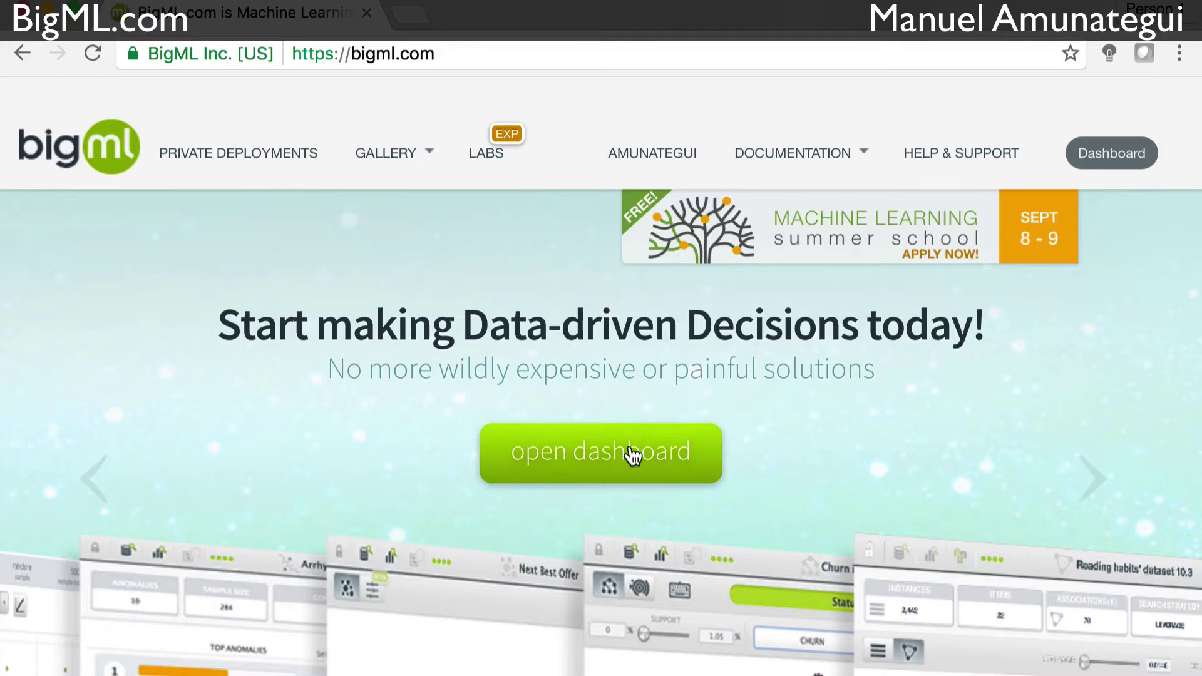
# Open the dashboard's list of sources and open the Titanic Survival source
pyautogui.click(588, 462)
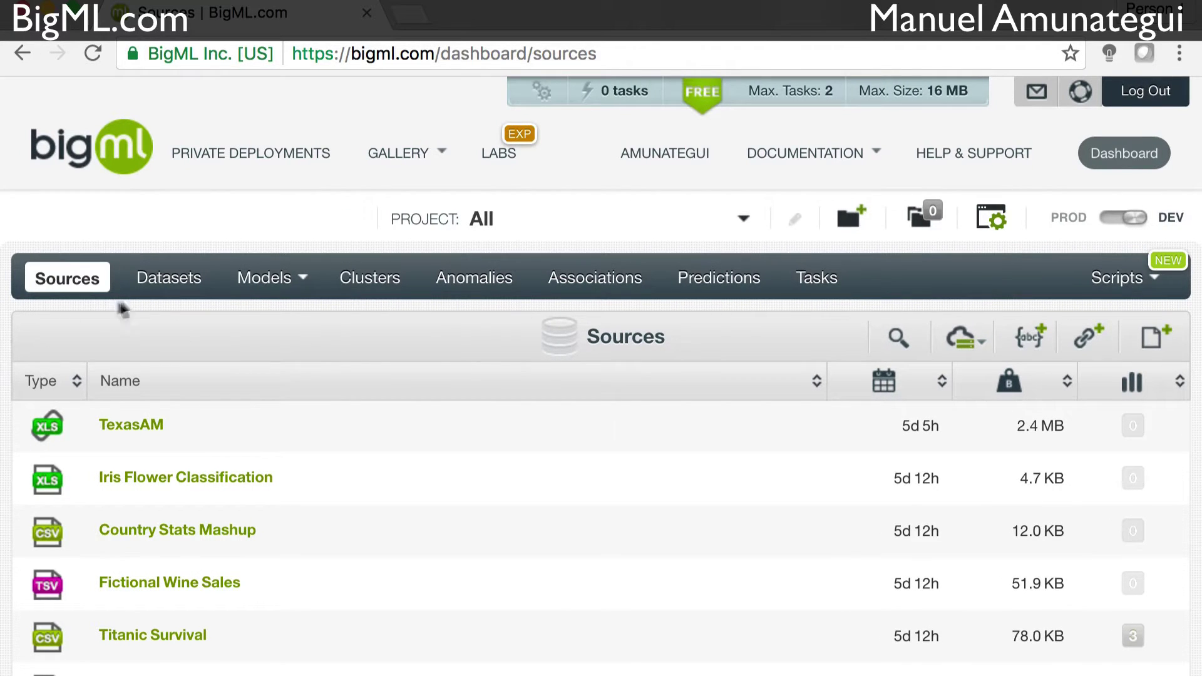
pyautogui.click(275, 277)
pyautogui.scroll(-3, 591, 381)
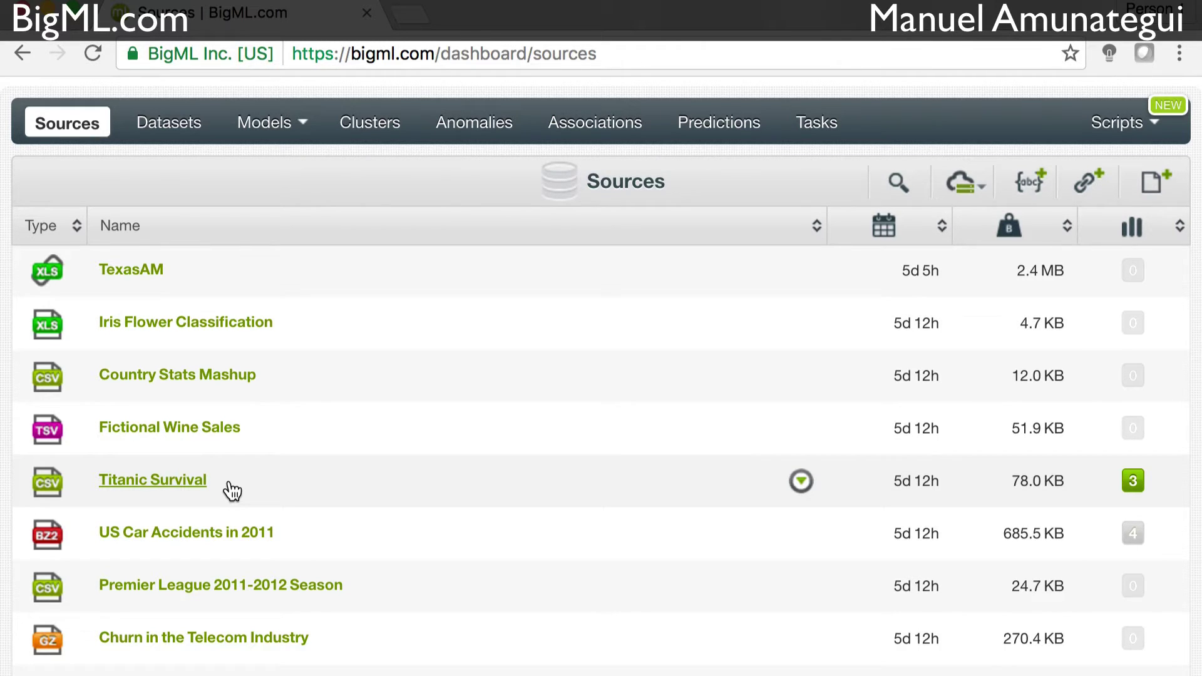
pyautogui.click(182, 487)
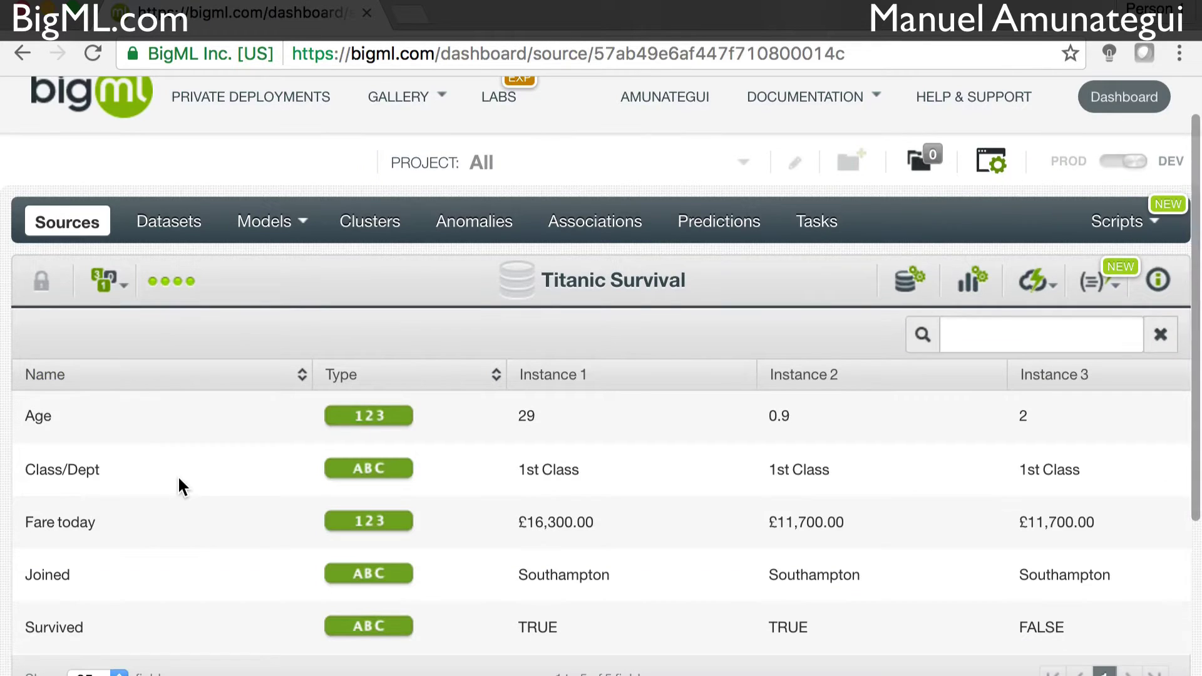
# Create a dataset from 100% of the Titanic Survival source, keeping the name "Titanic Survival's dataset"
pyautogui.scroll(-2, 333, 493)
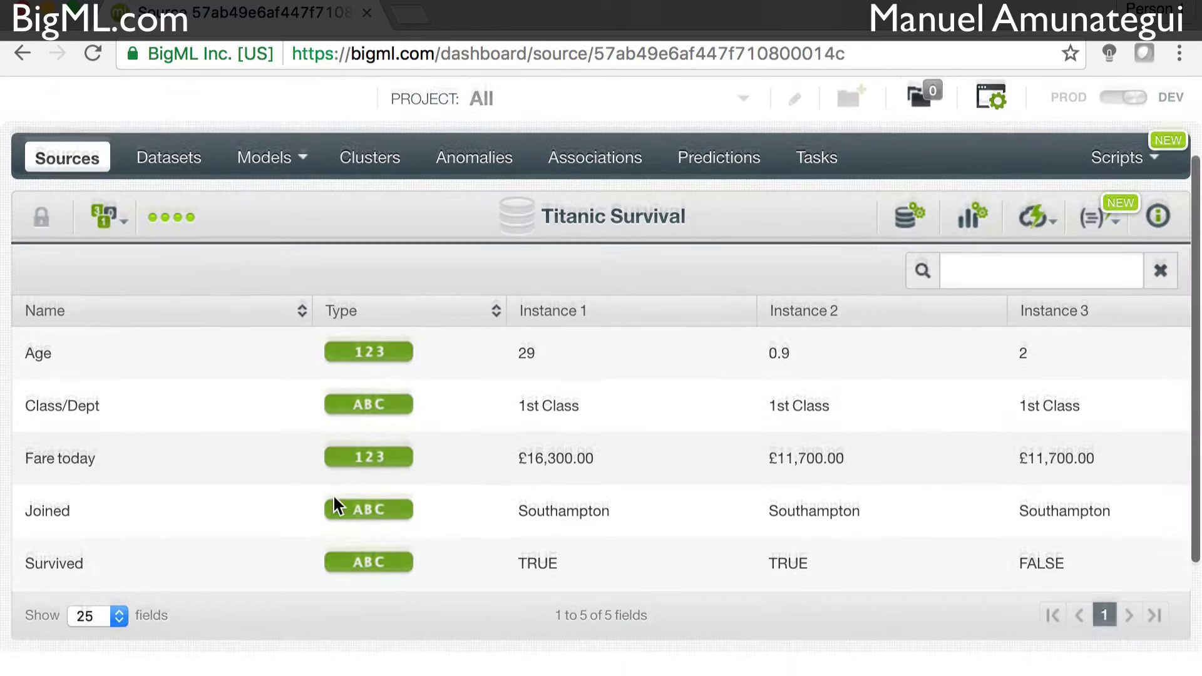
pyautogui.scroll(-1, 333, 497)
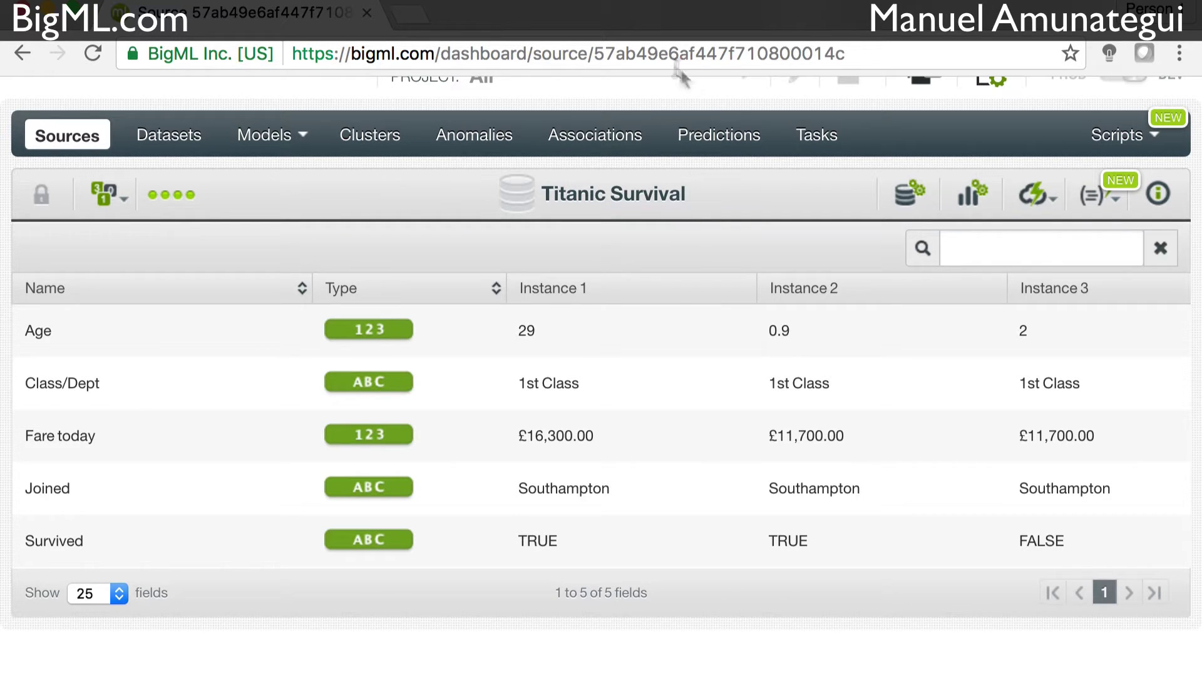
pyautogui.moveTo(137, 331)
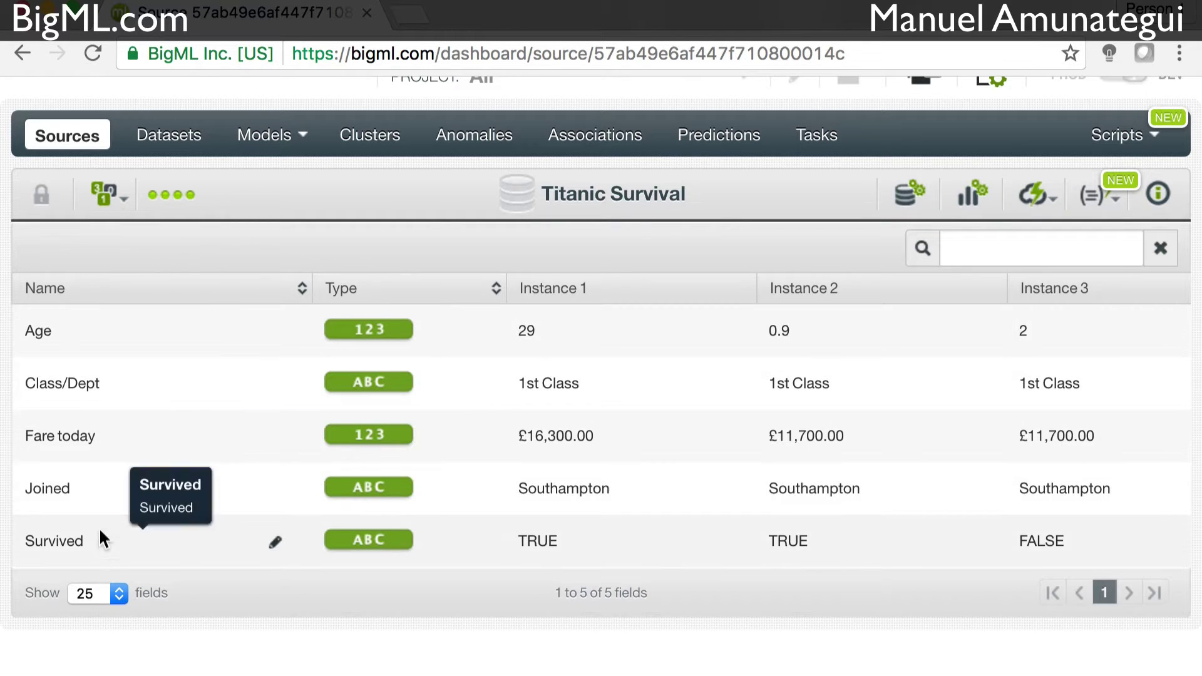
pyautogui.moveTo(97, 551)
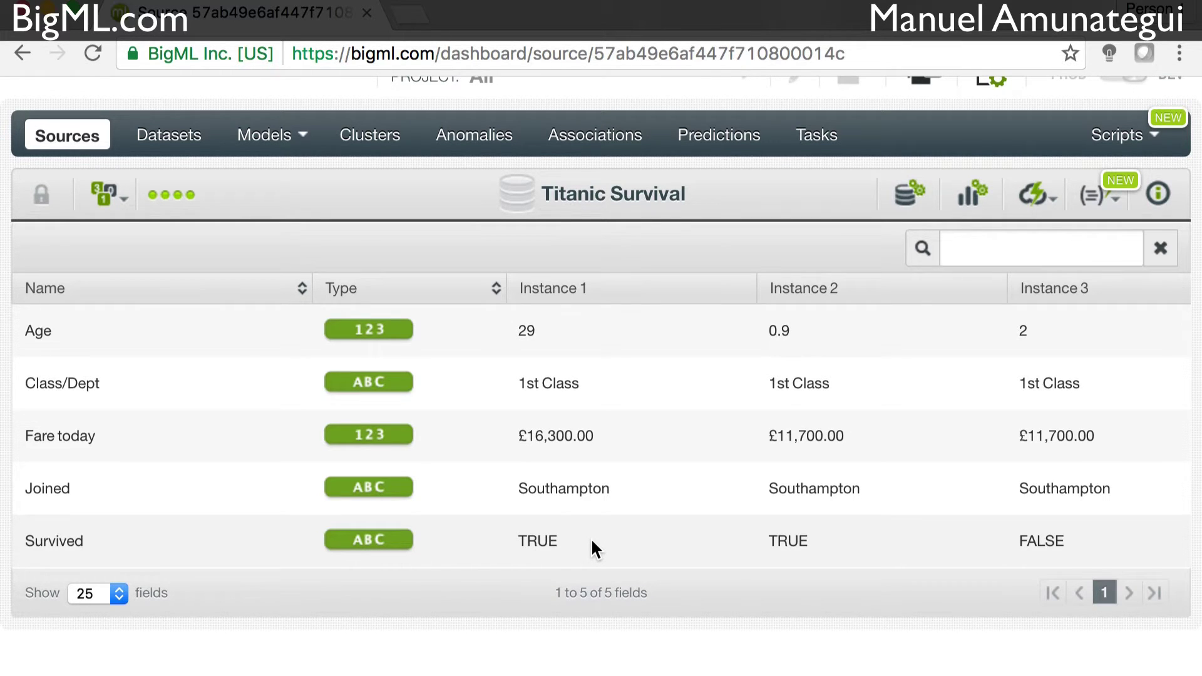
pyautogui.click(974, 203)
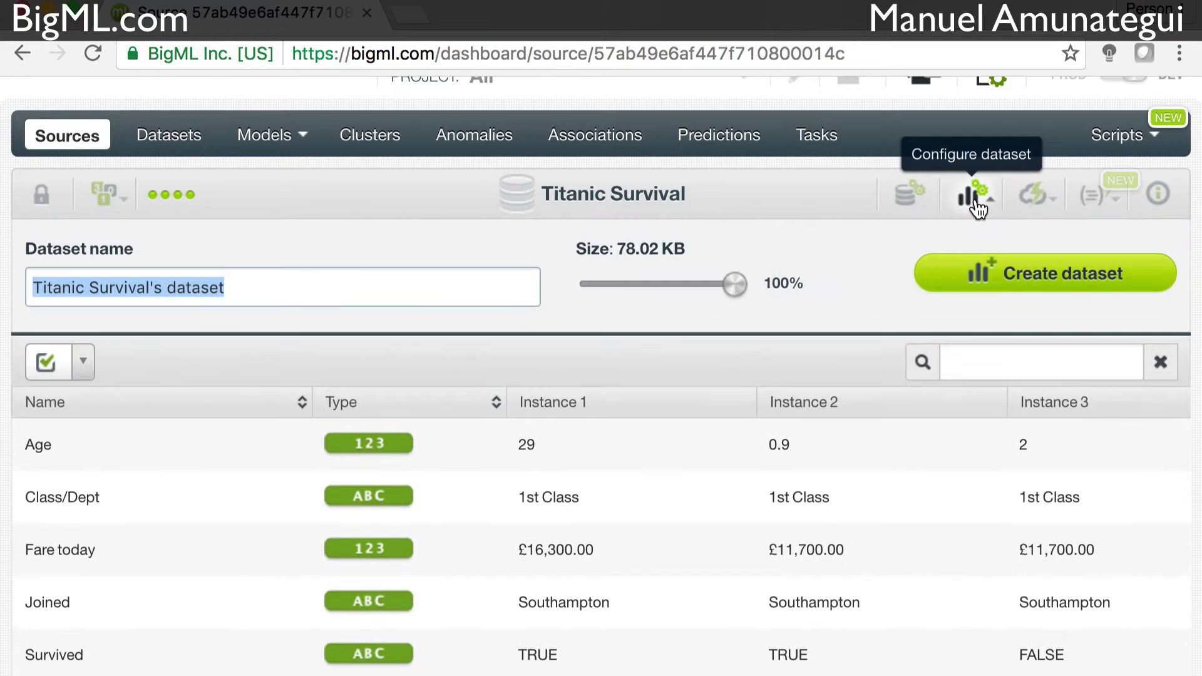
pyautogui.click(991, 265)
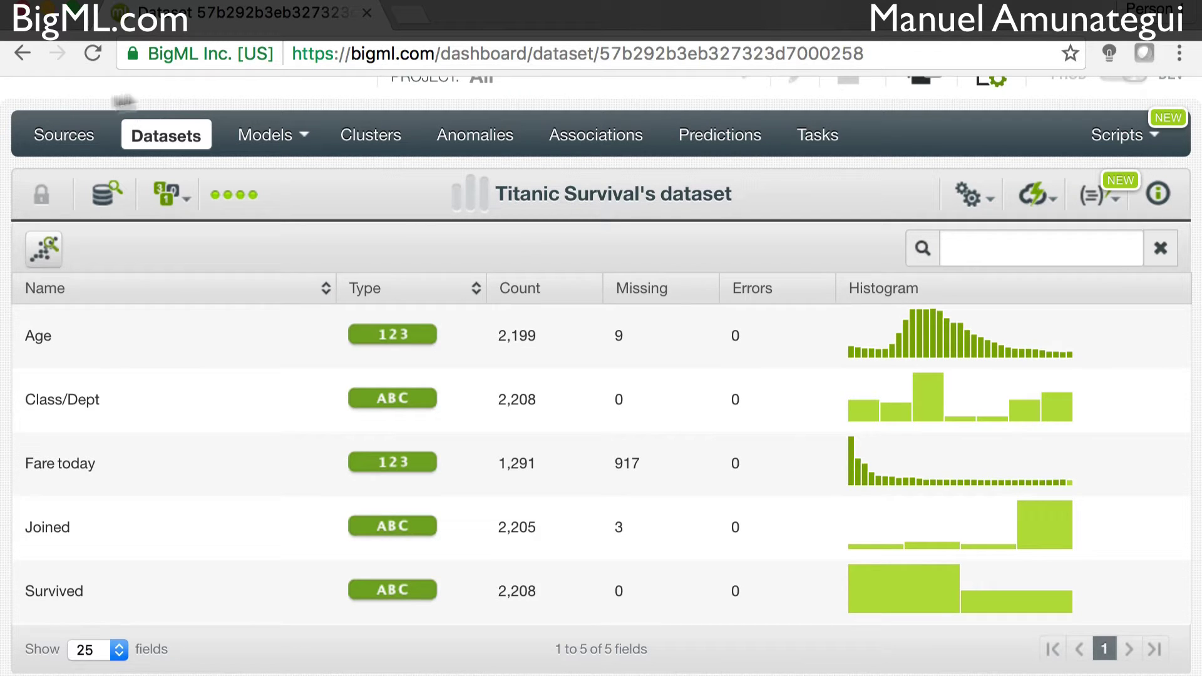
# Examine the dataset's field types and the distribution of values in the Age histogram
pyautogui.moveTo(372, 330)
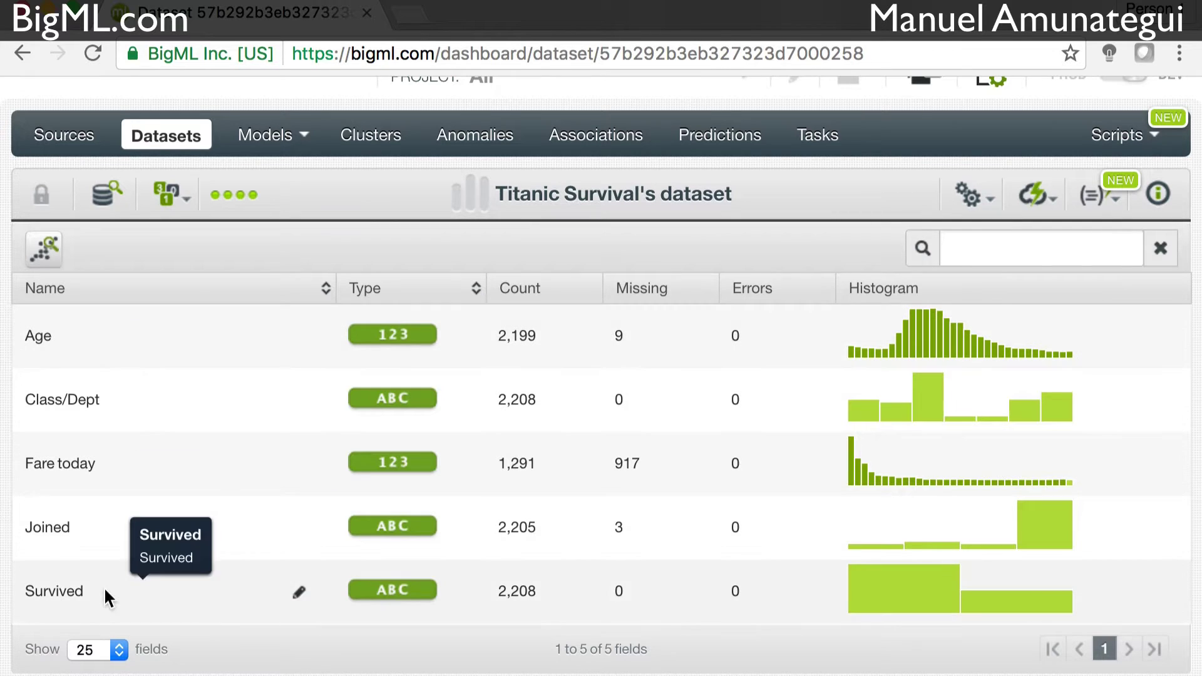
pyautogui.moveTo(396, 572)
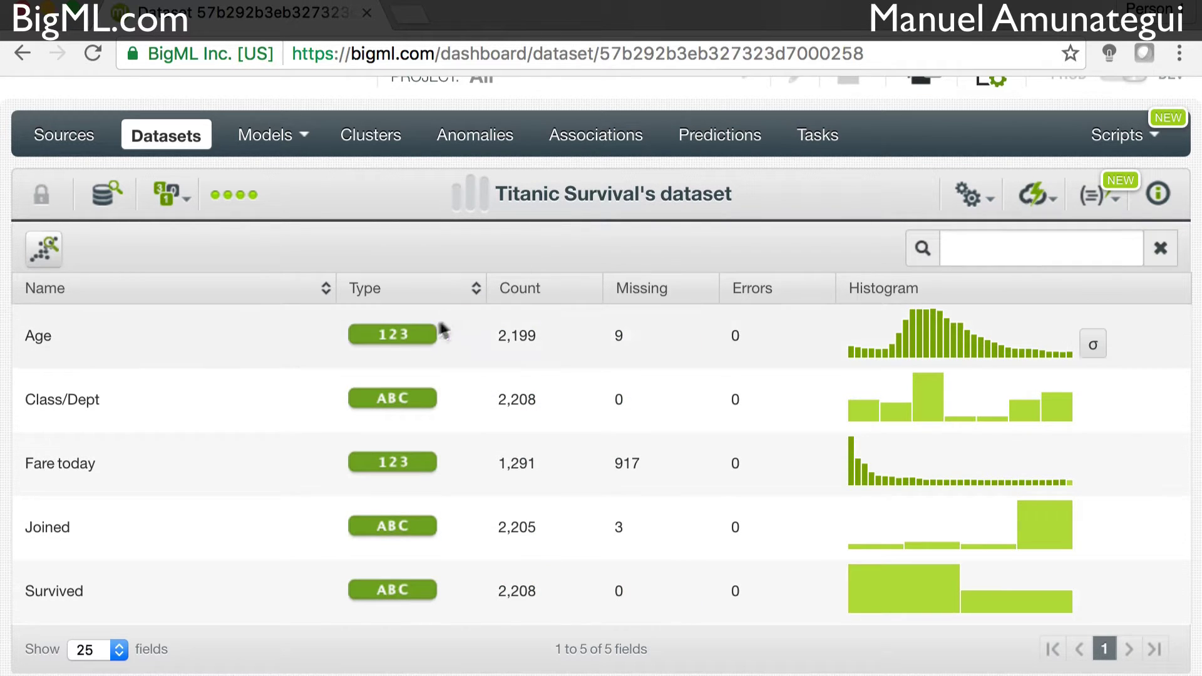
pyautogui.moveTo(417, 330)
pyautogui.moveTo(851, 353)
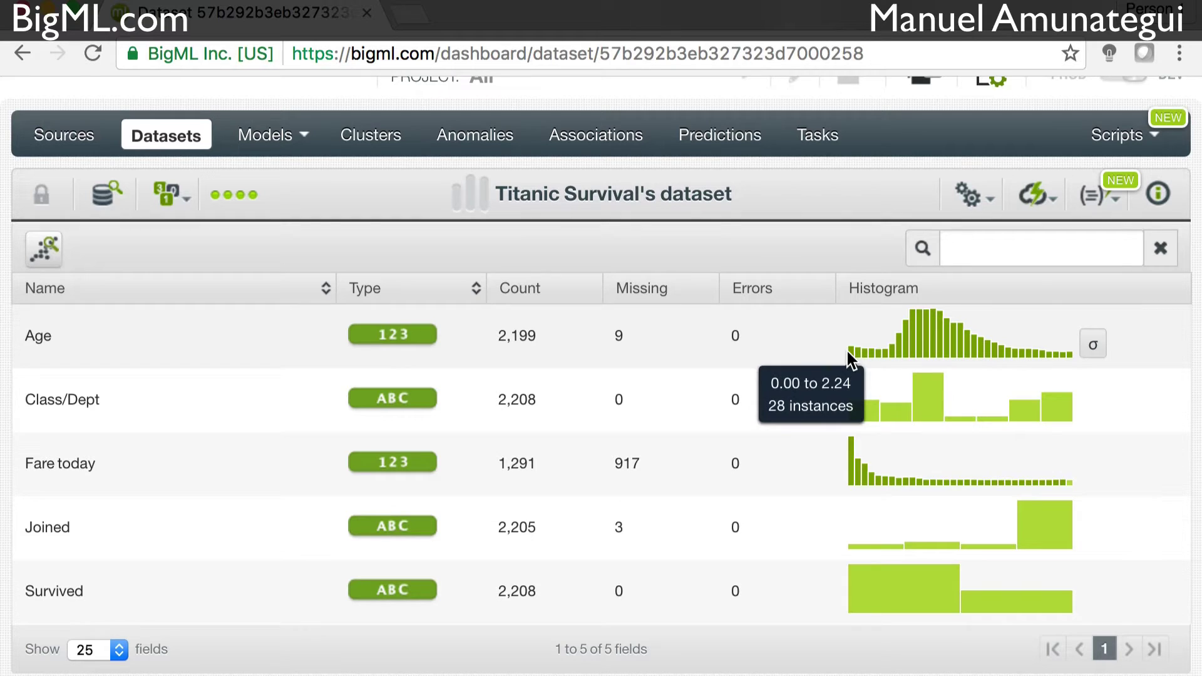
pyautogui.moveTo(949, 352)
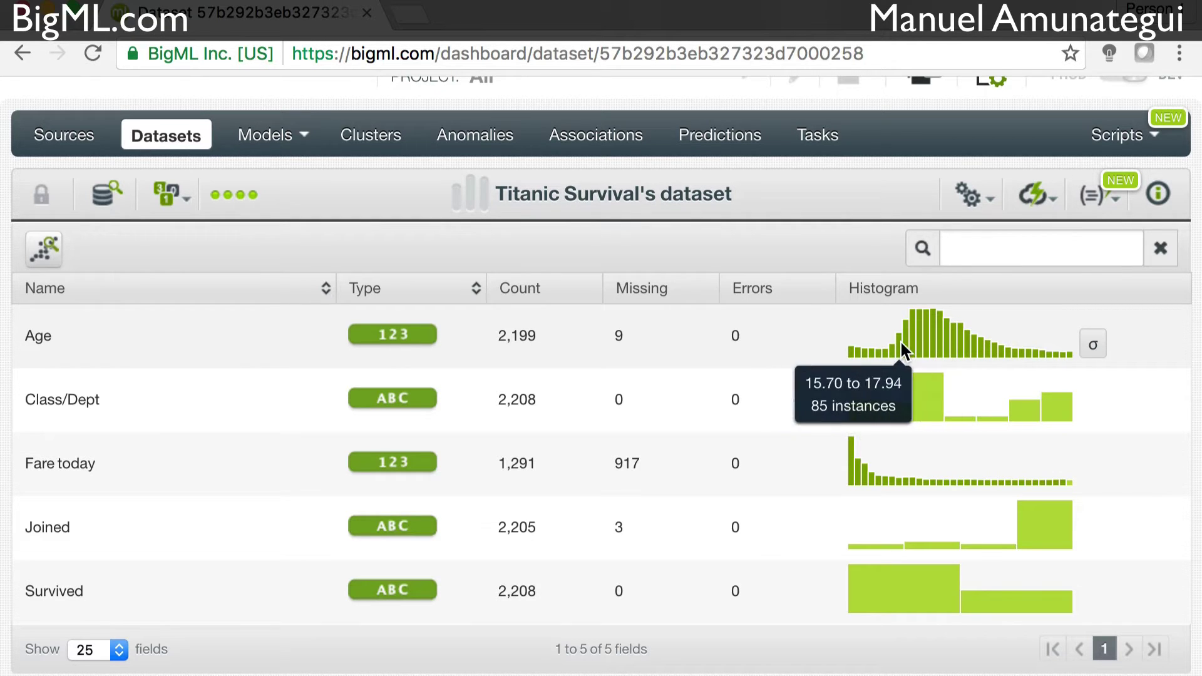
pyautogui.moveTo(910, 312)
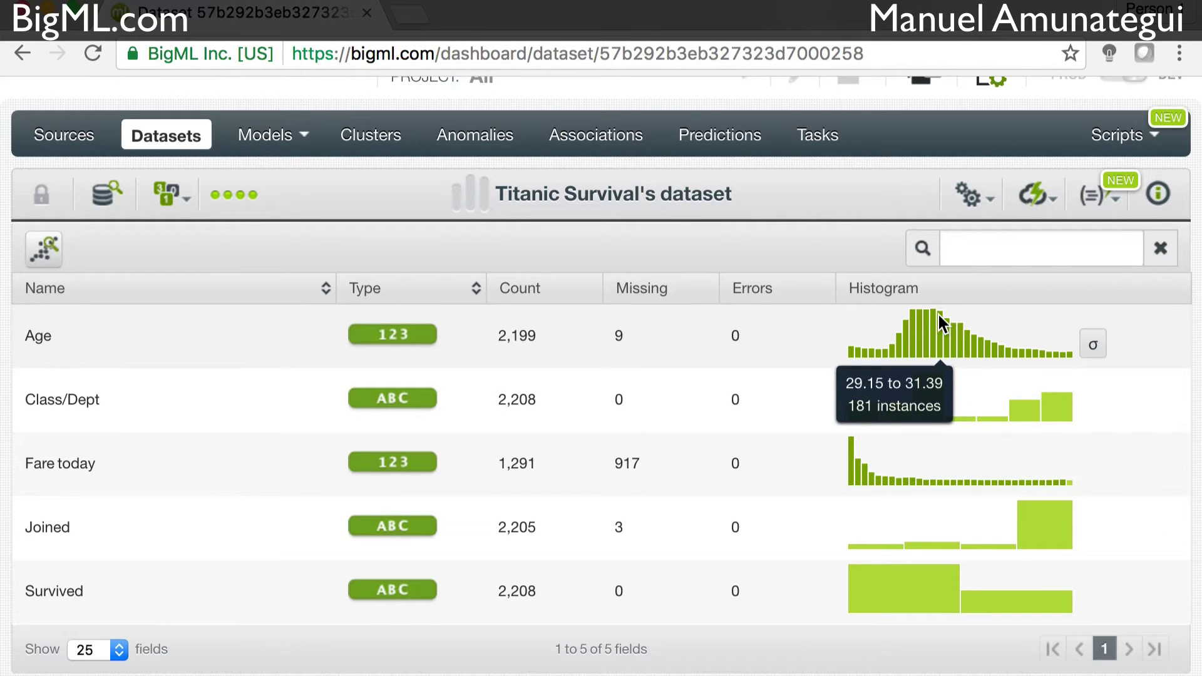
pyautogui.moveTo(1092, 345)
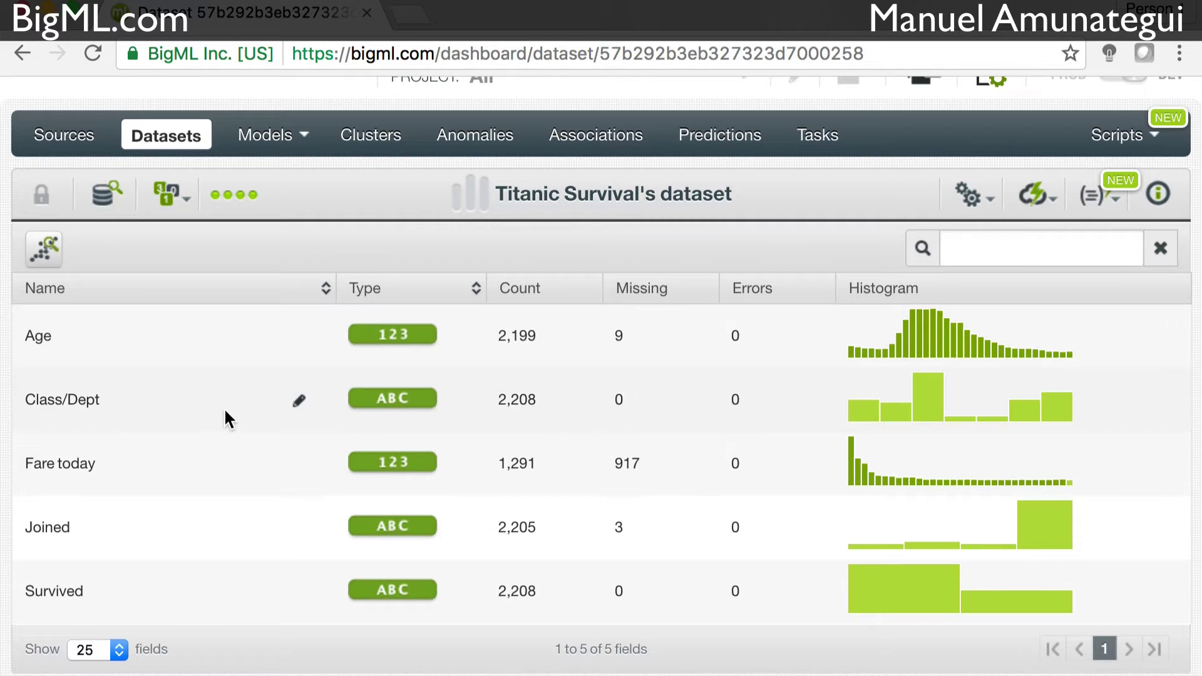
# Examine the Class/Dept, Joined and Survived fields, reading the instance counts of the Class/Dept and Survived histogram bars
pyautogui.moveTo(418, 404)
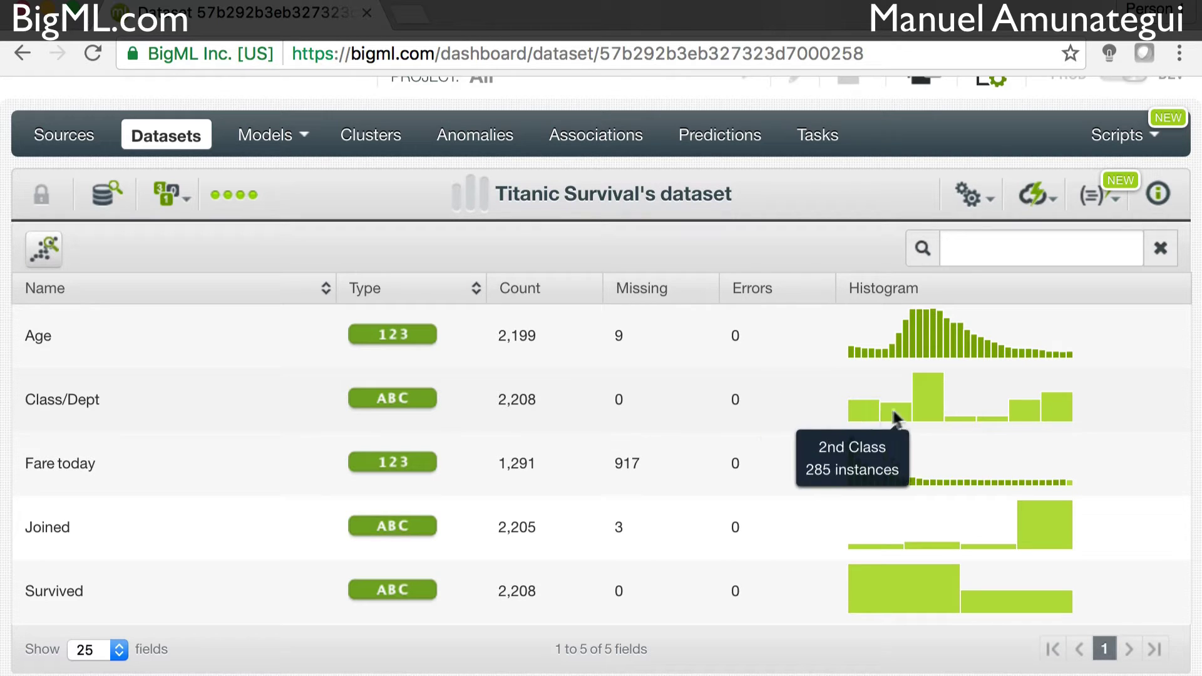
pyautogui.moveTo(1051, 404)
pyautogui.moveTo(863, 404)
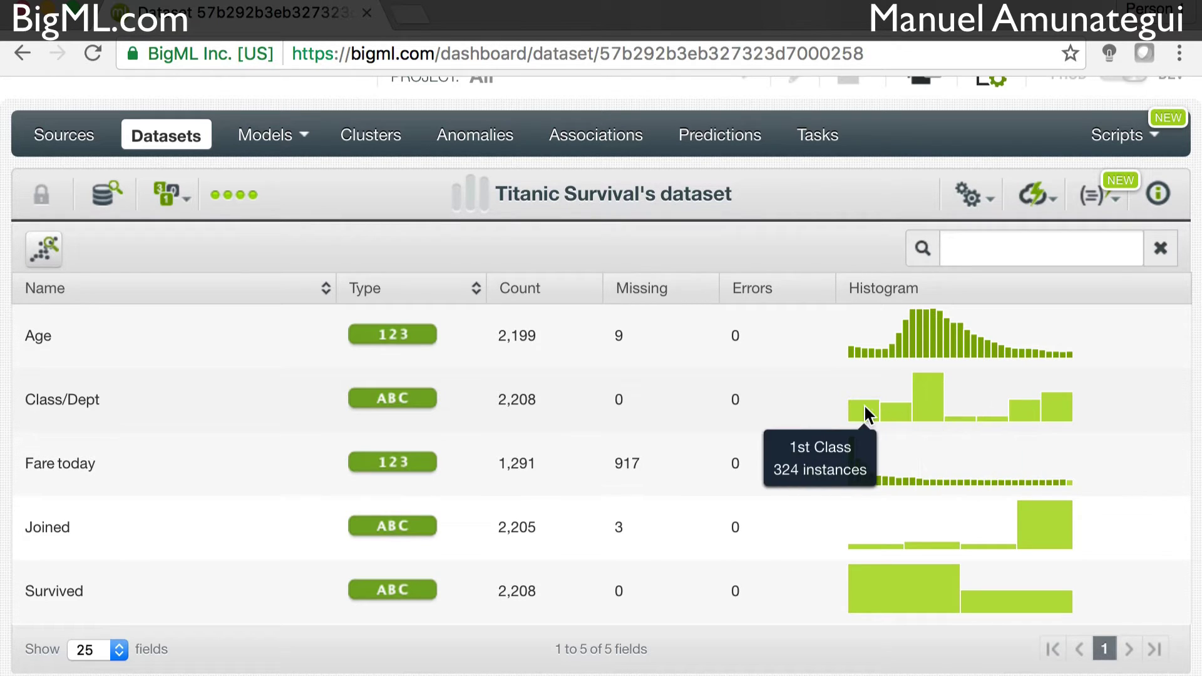
pyautogui.moveTo(922, 408)
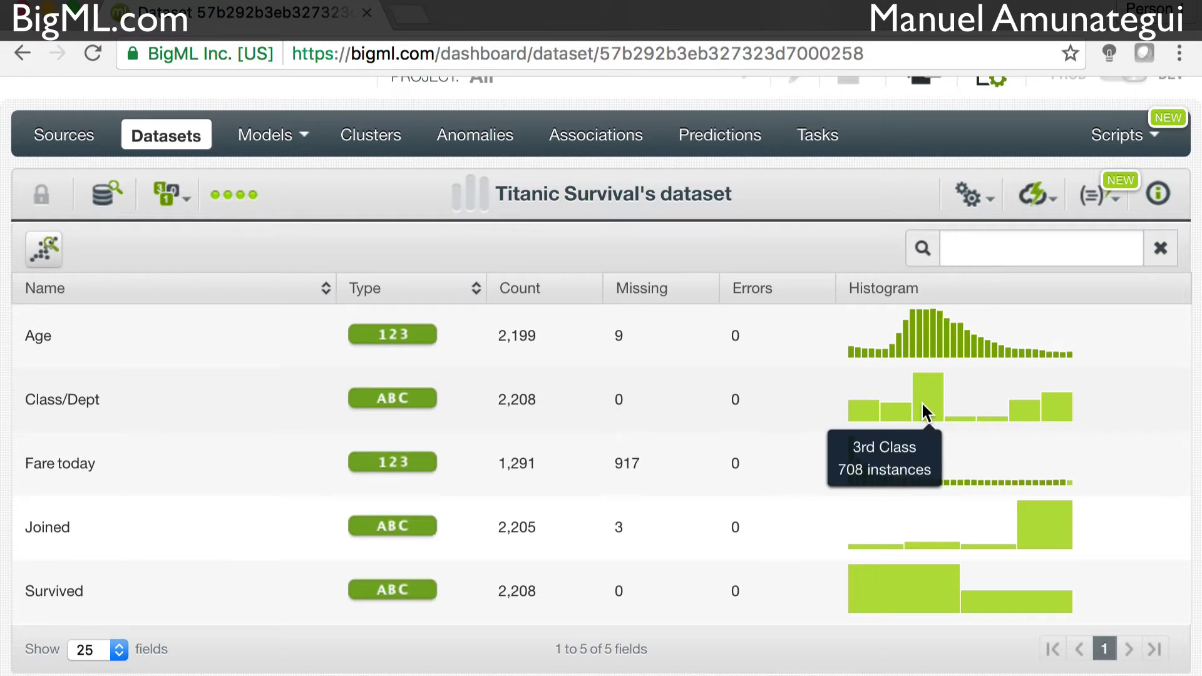
pyautogui.moveTo(883, 442)
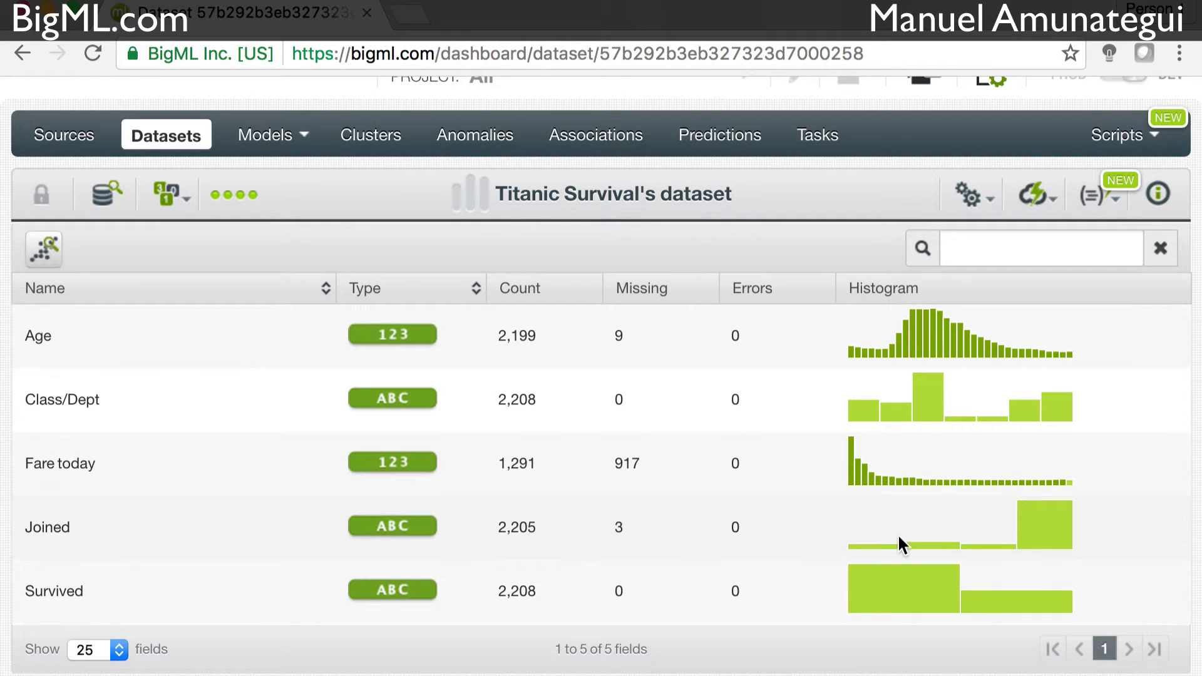
pyautogui.moveTo(901, 544)
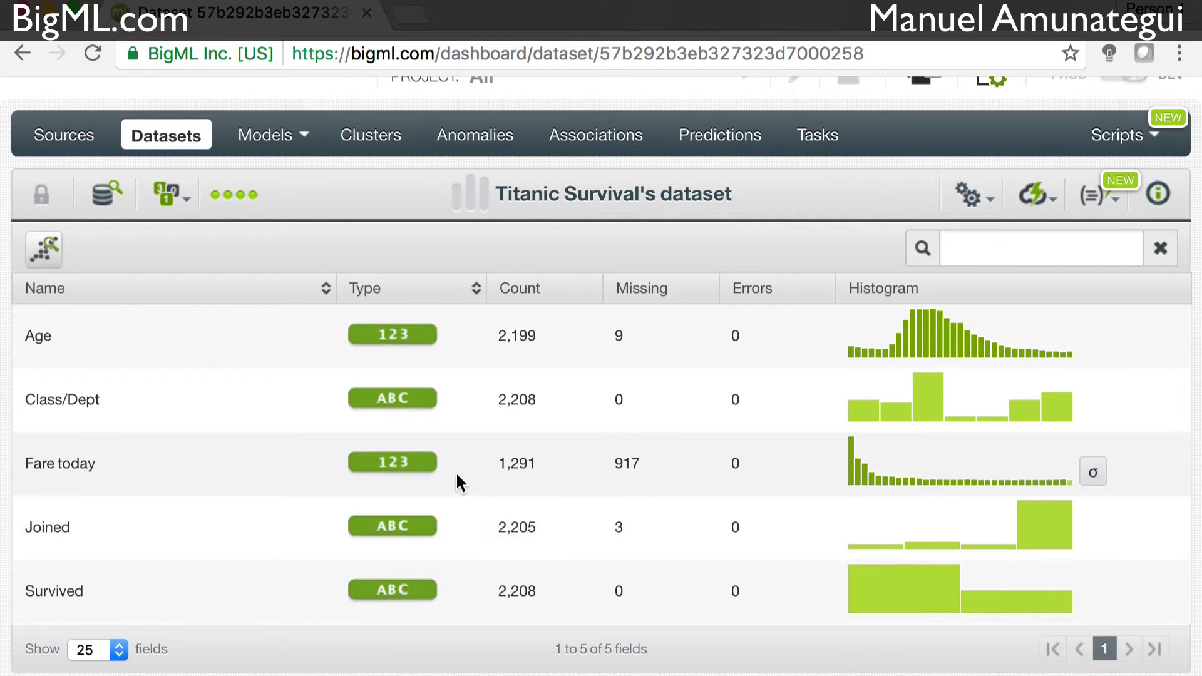
pyautogui.moveTo(409, 532)
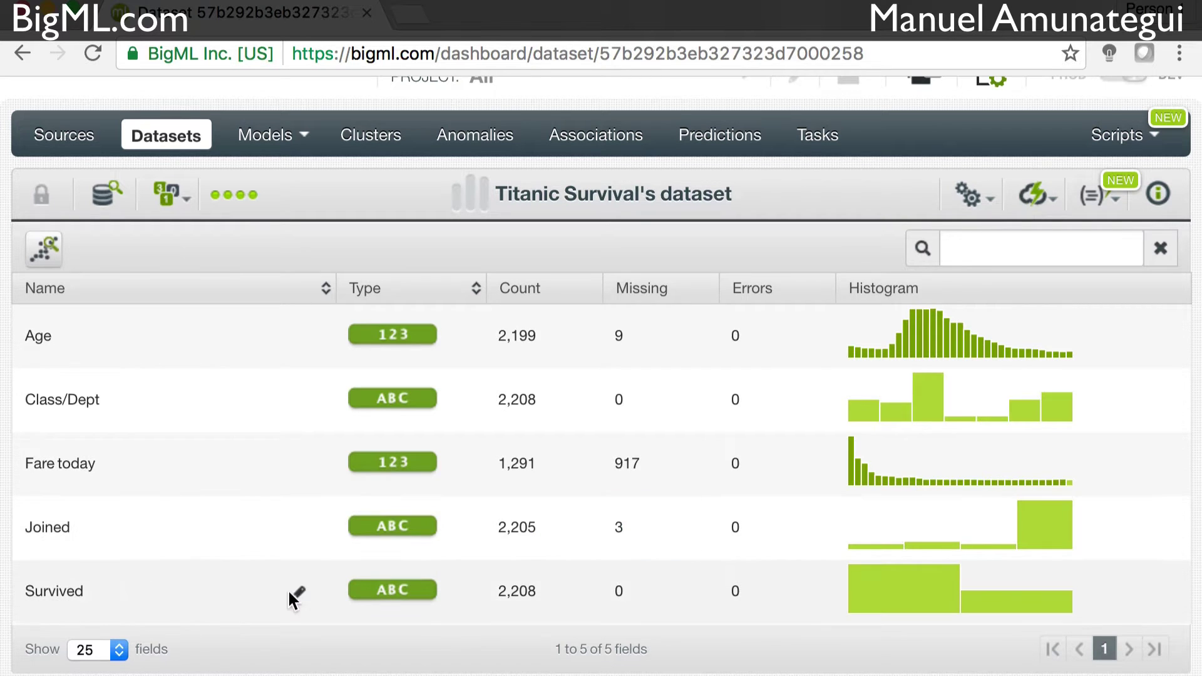
pyautogui.moveTo(414, 590)
pyautogui.moveTo(870, 595)
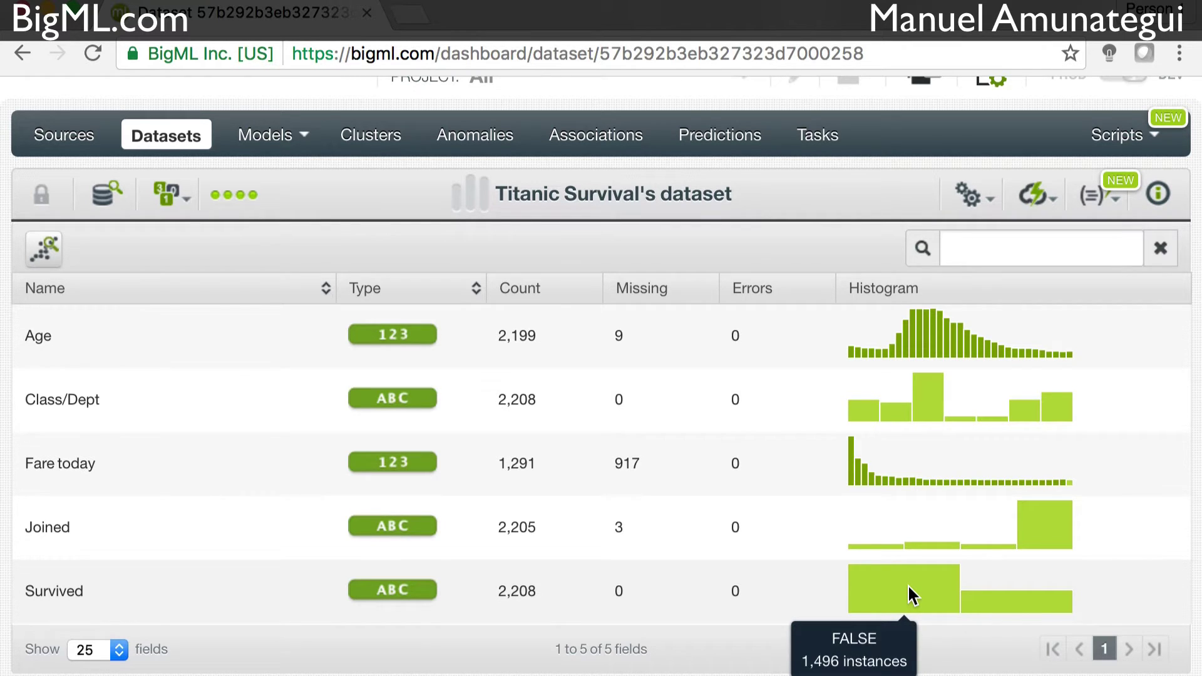
pyautogui.moveTo(1009, 615)
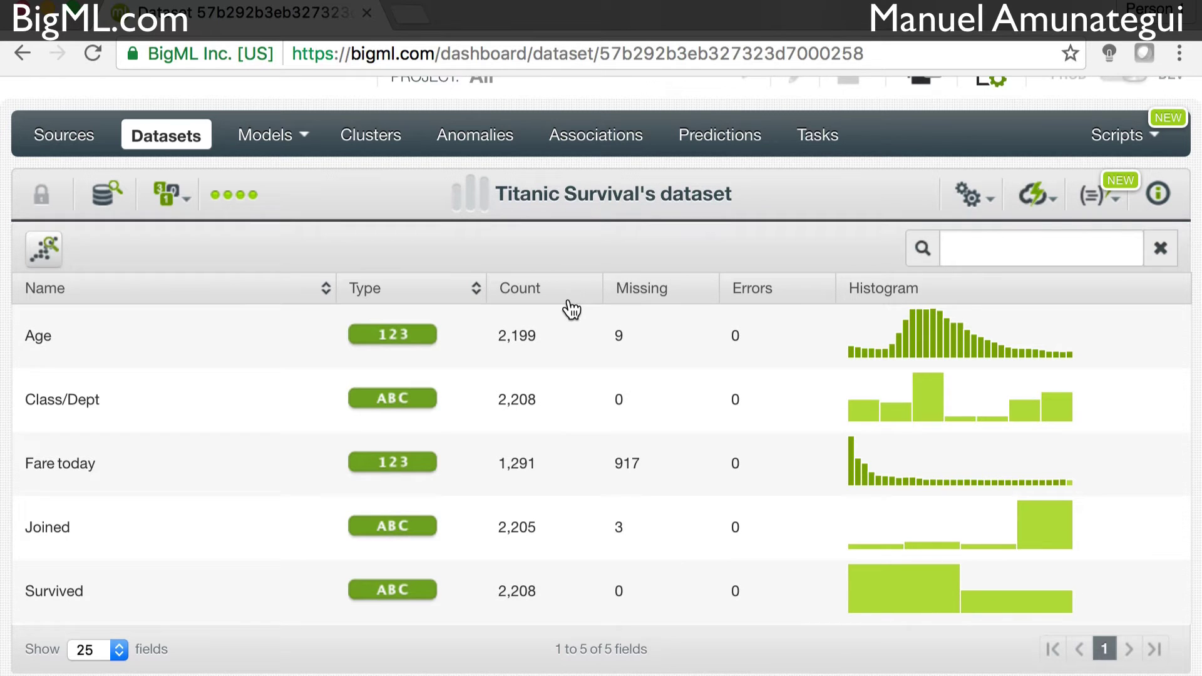
# Build a 1-Click Model from the Titanic Survival dataset
pyautogui.click(1042, 201)
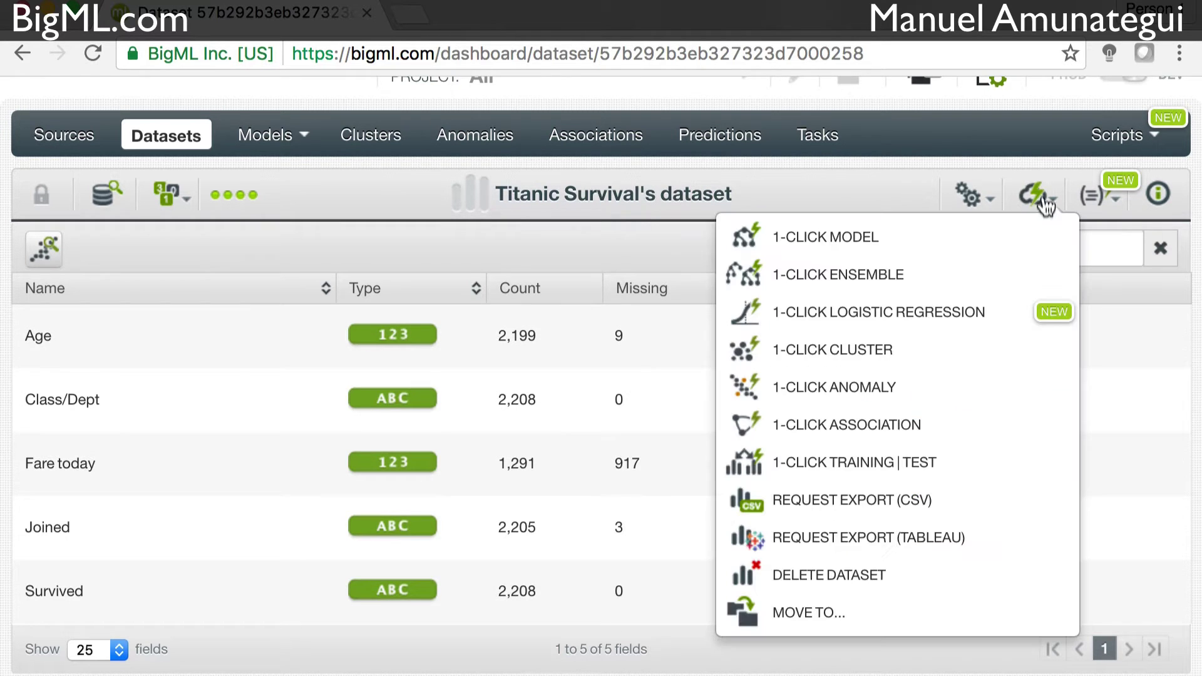
pyautogui.click(1042, 195)
pyautogui.click(1033, 199)
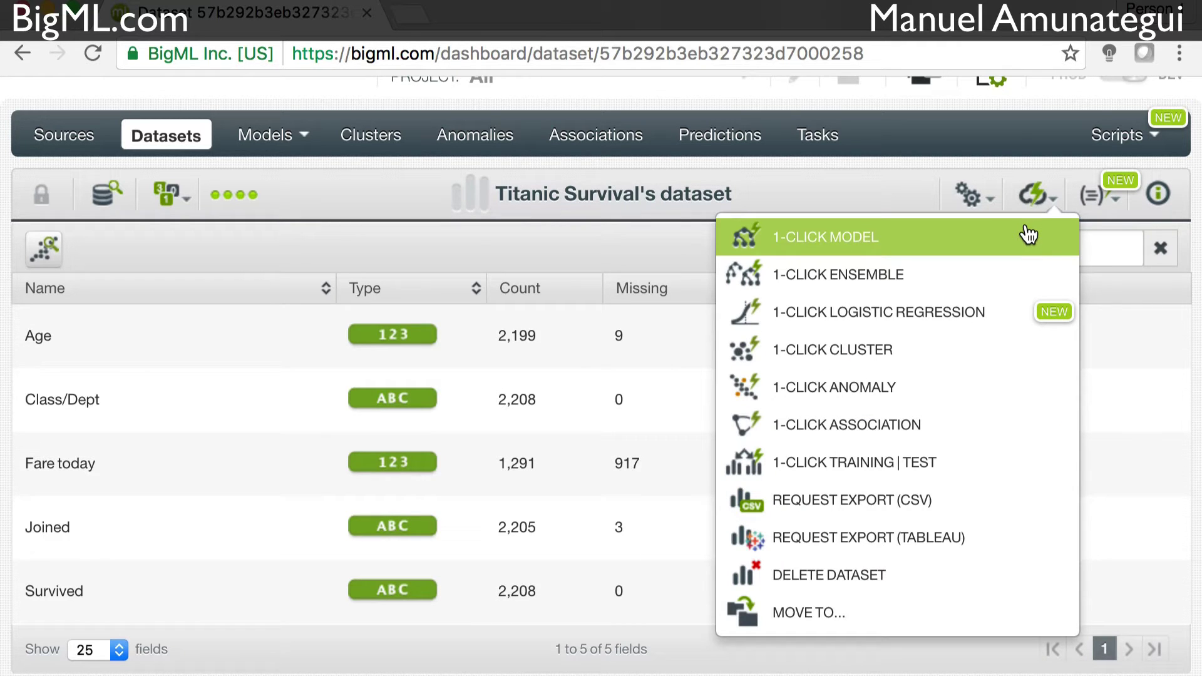
pyautogui.click(987, 243)
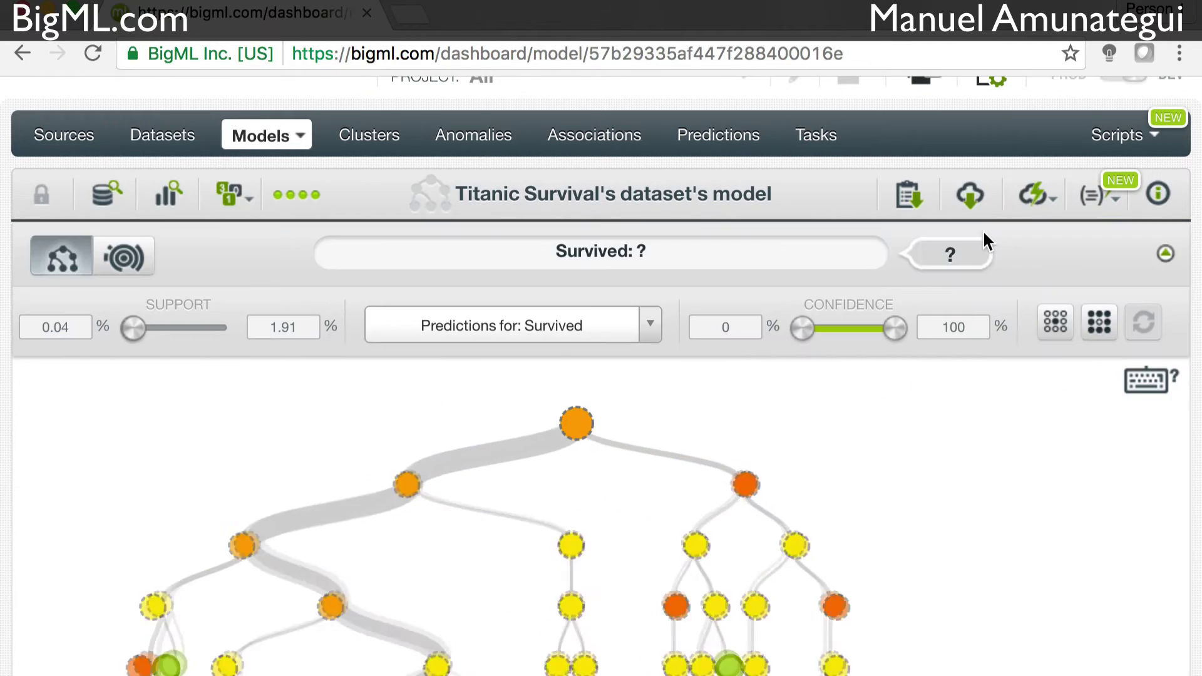
# Isolate the leftmost green leaf of the decision tree under the 2nd Class branch and examine its prediction path
pyautogui.scroll(-5, 874, 484)
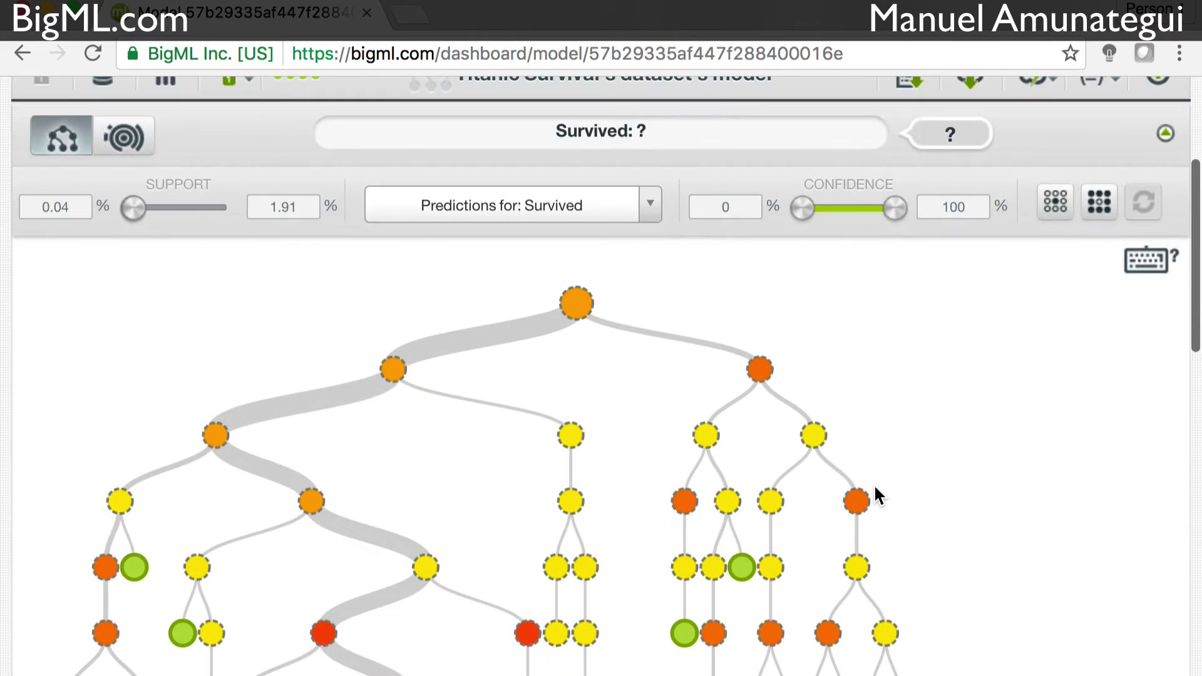
pyautogui.click(770, 501)
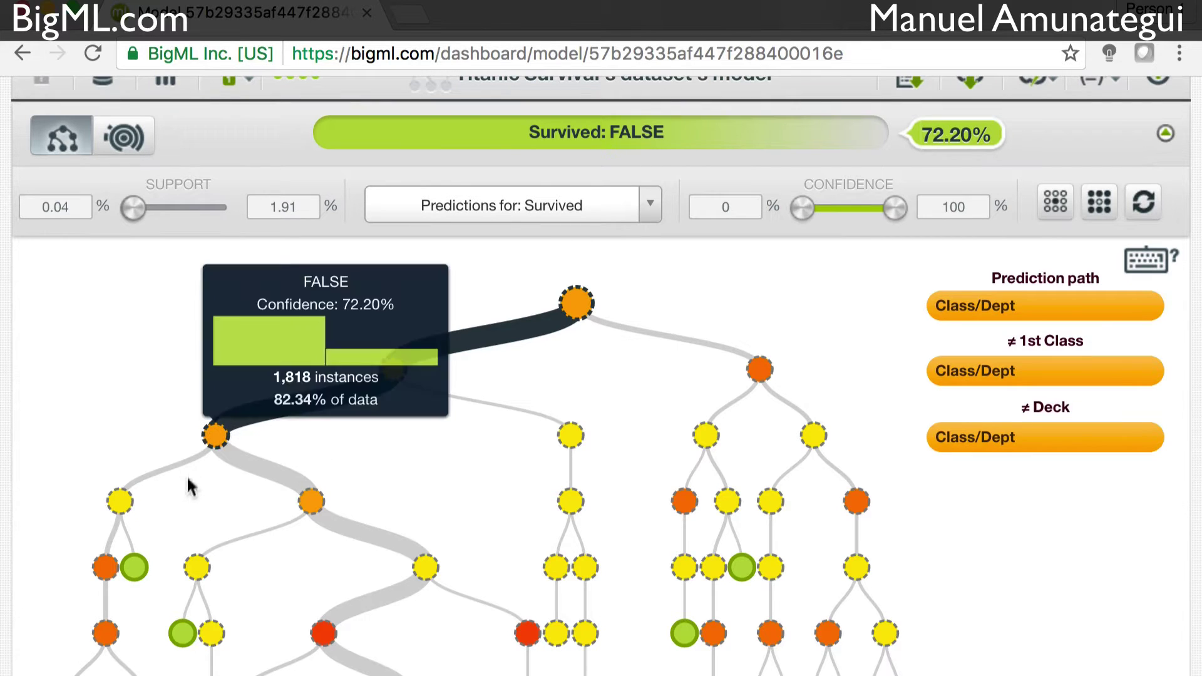
pyautogui.click(133, 565)
pyautogui.click(133, 565)
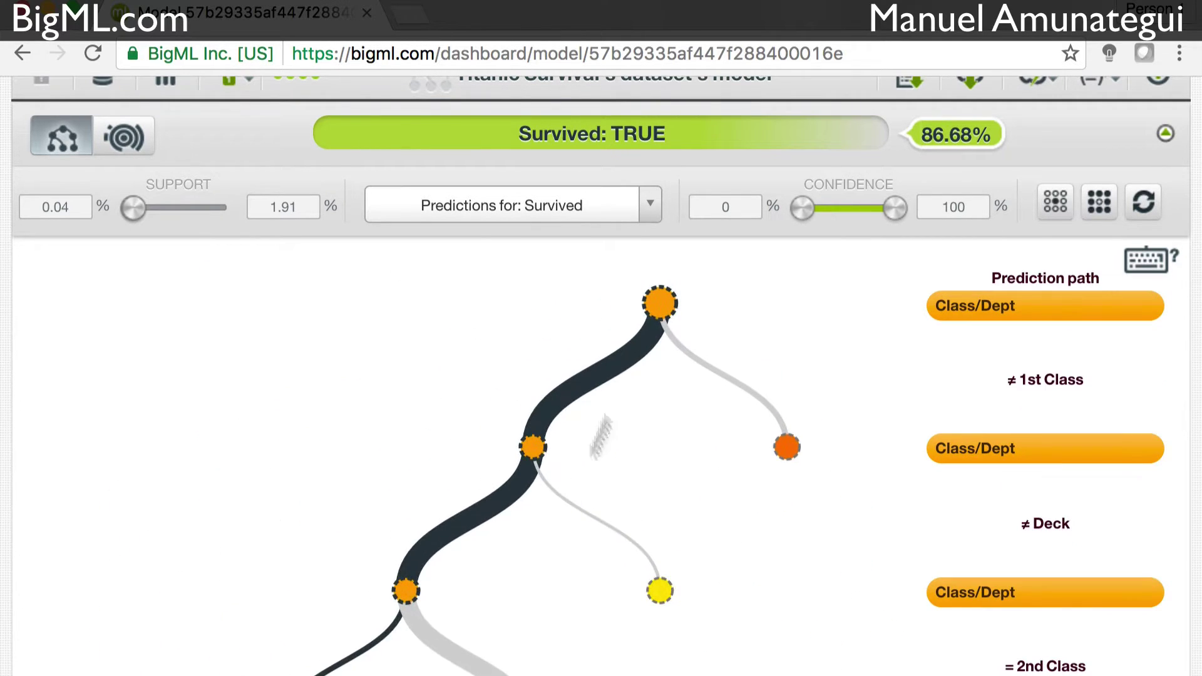
pyautogui.scroll(-1, 609, 413)
pyautogui.scroll(-1, 604, 415)
pyautogui.scroll(2, 604, 414)
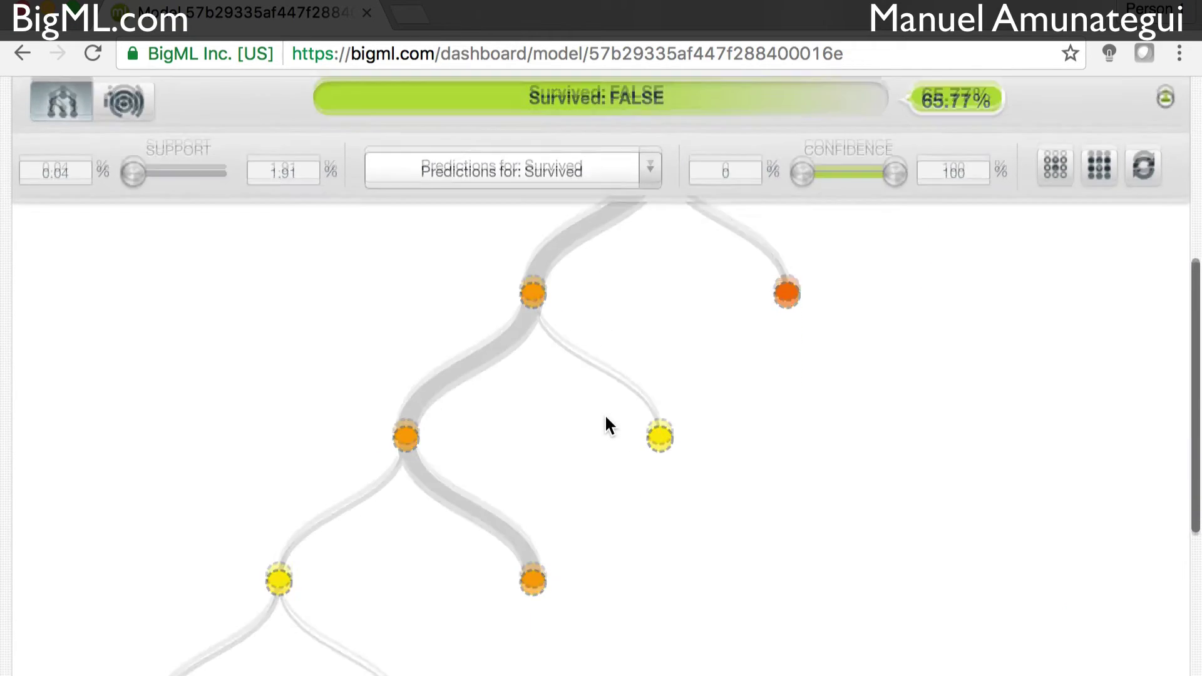
pyautogui.scroll(-2, 606, 421)
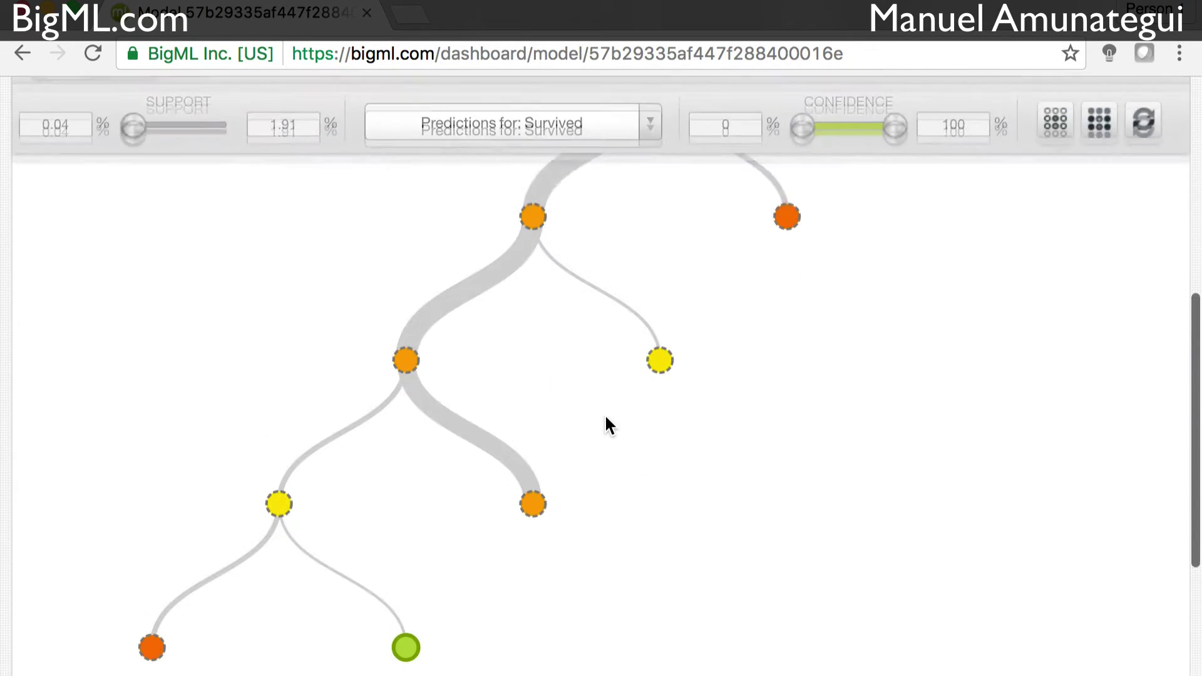
pyautogui.moveTo(430, 632)
pyautogui.scroll(2, 577, 484)
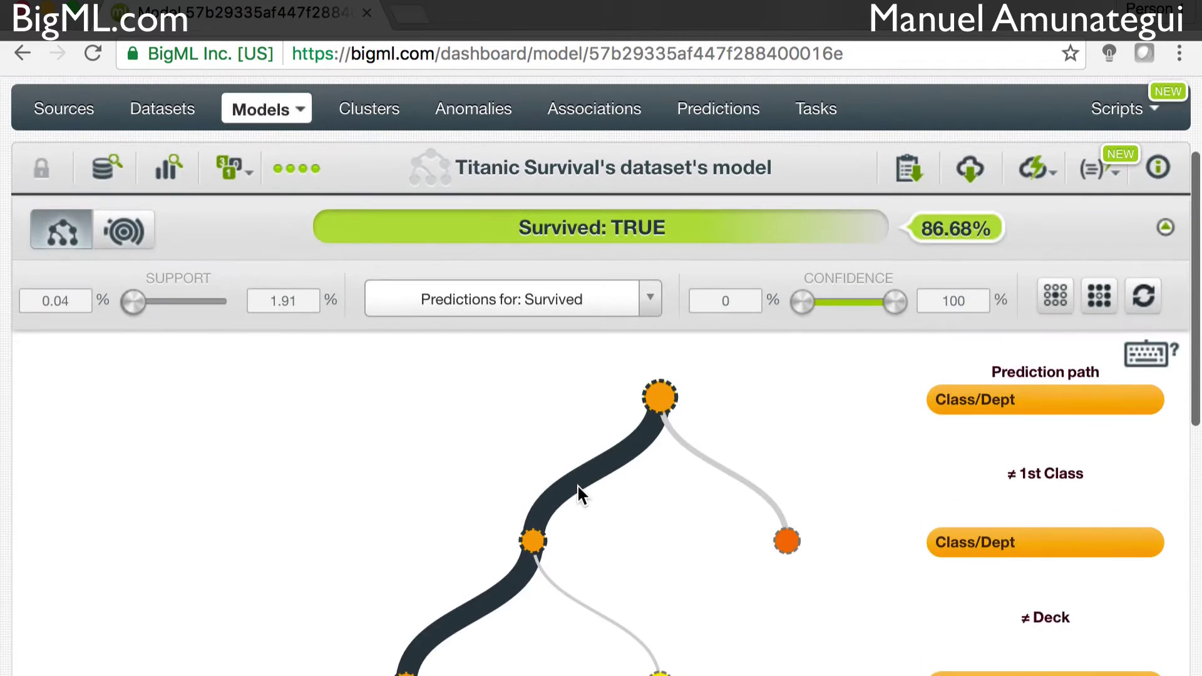
# Restore the full decision tree from its root, then refocus it on the leftmost green leaf and inspect the root node
pyautogui.click(667, 392)
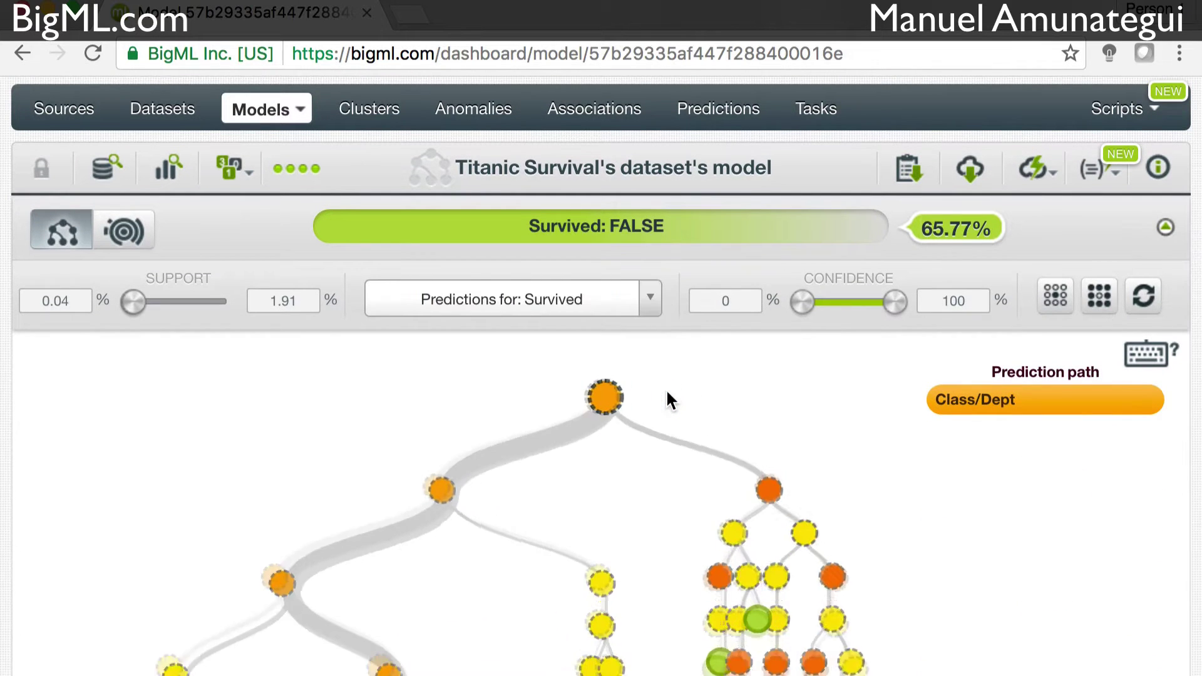
pyautogui.scroll(-2, 495, 451)
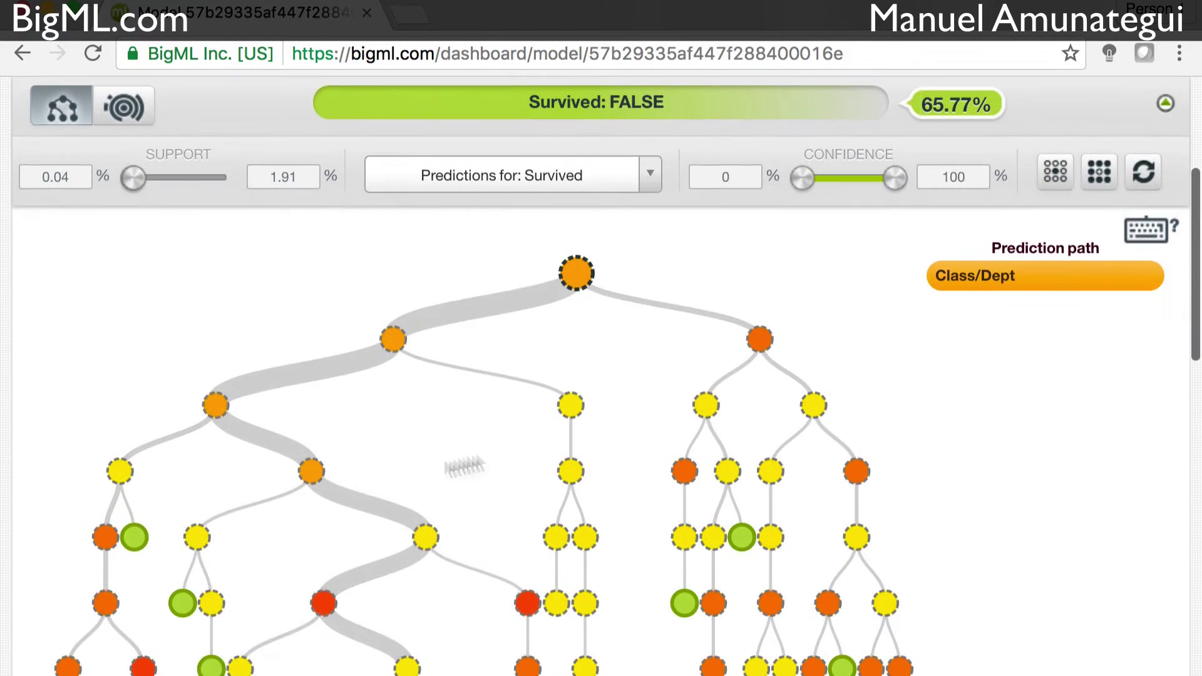
pyautogui.click(129, 535)
pyautogui.moveTo(666, 275)
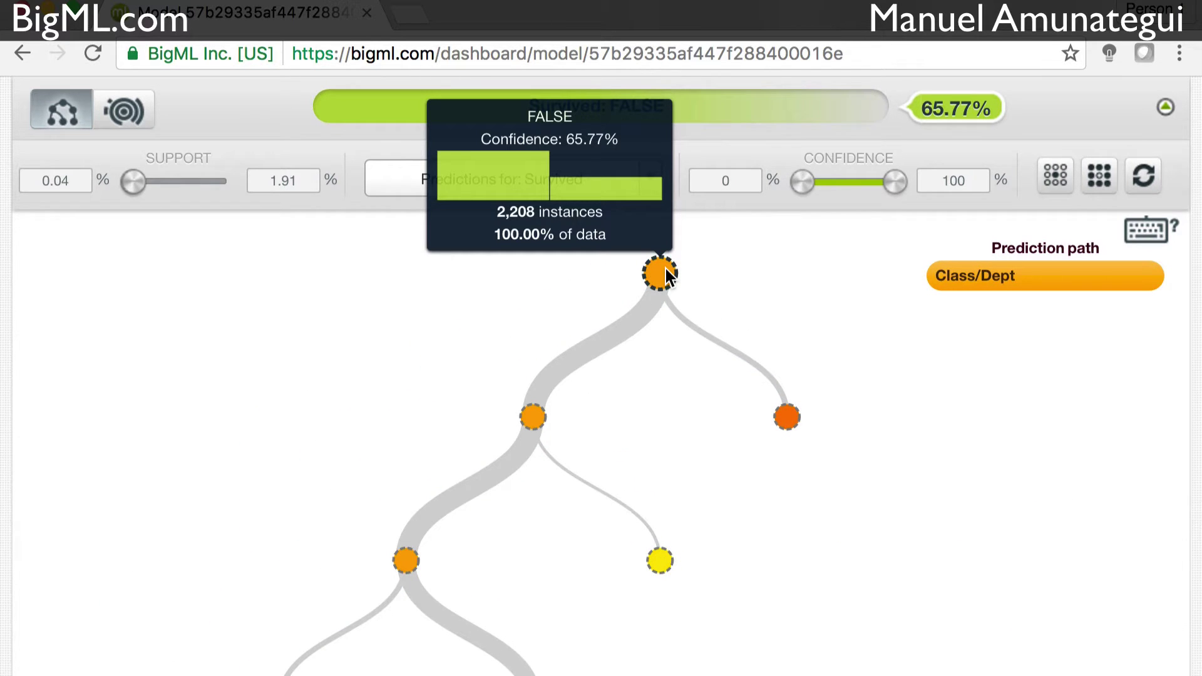
# Trace the focused decision tree branch node by node from the root through 2nd Class and Age to the green leaf
pyautogui.moveTo(537, 415)
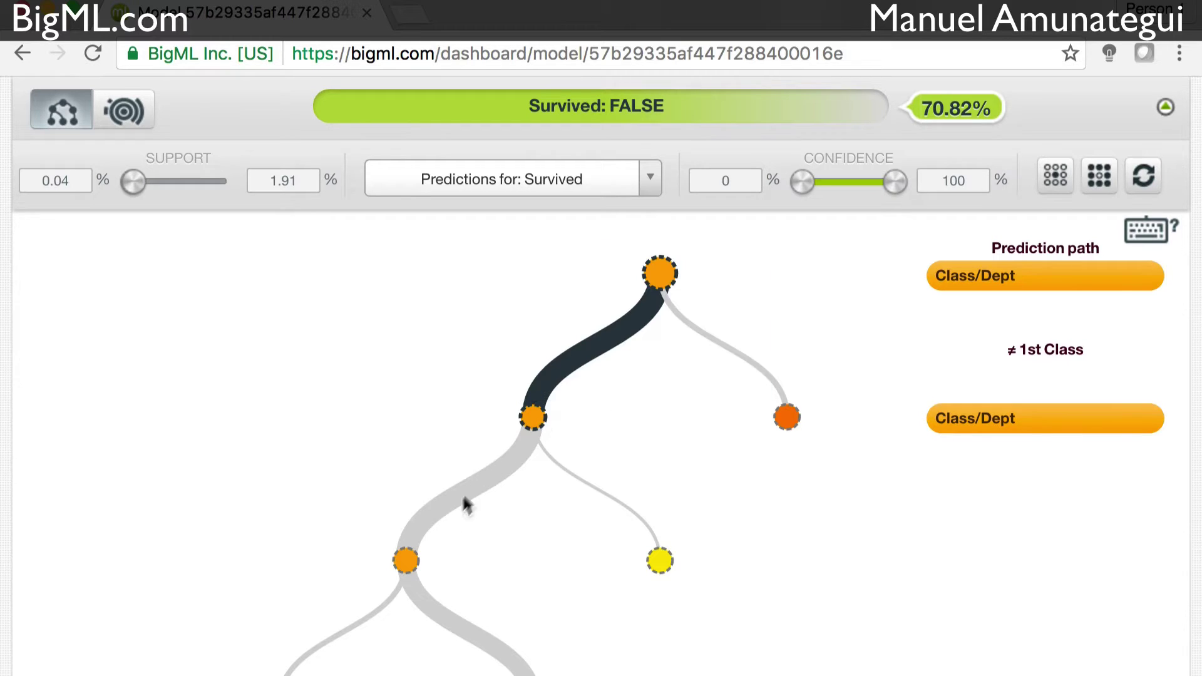
pyautogui.moveTo(410, 556)
pyautogui.scroll(-2, 407, 557)
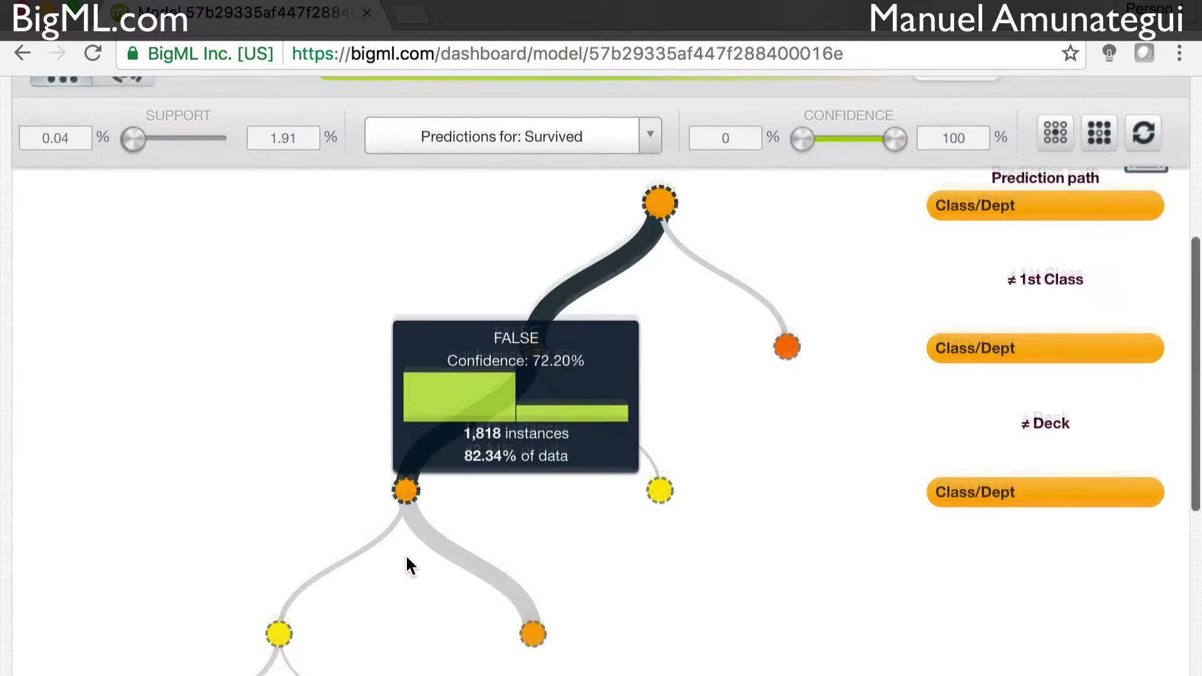
pyautogui.moveTo(279, 559)
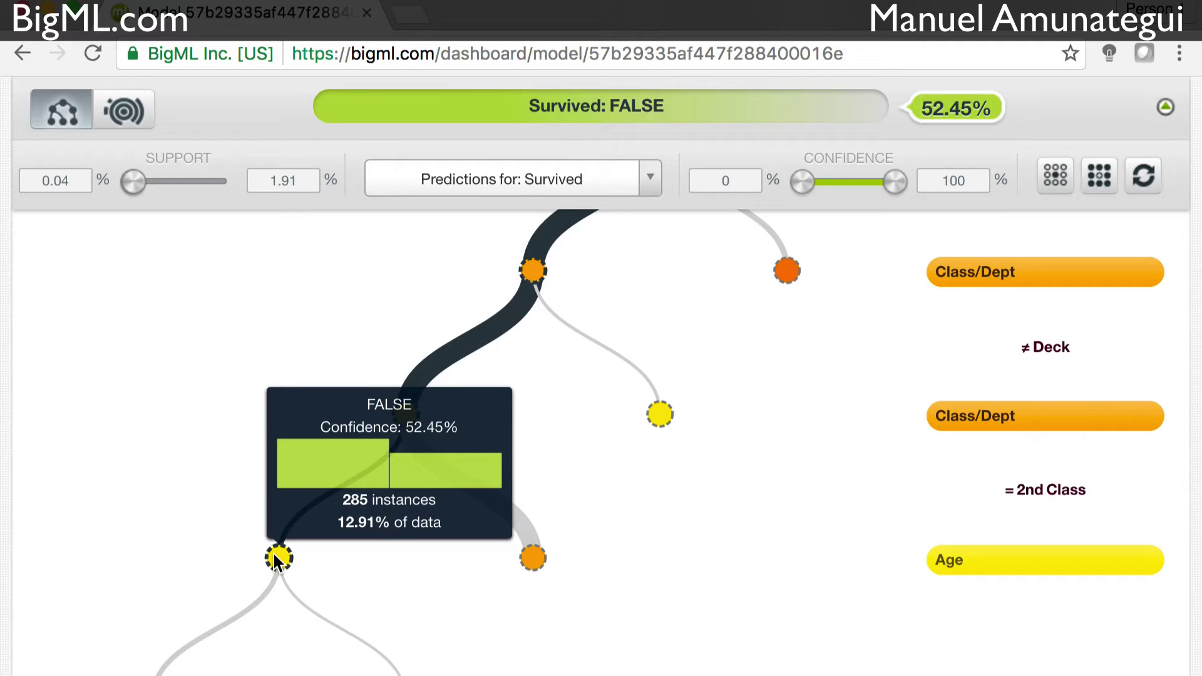
pyautogui.scroll(-1, 269, 566)
pyautogui.moveTo(408, 614)
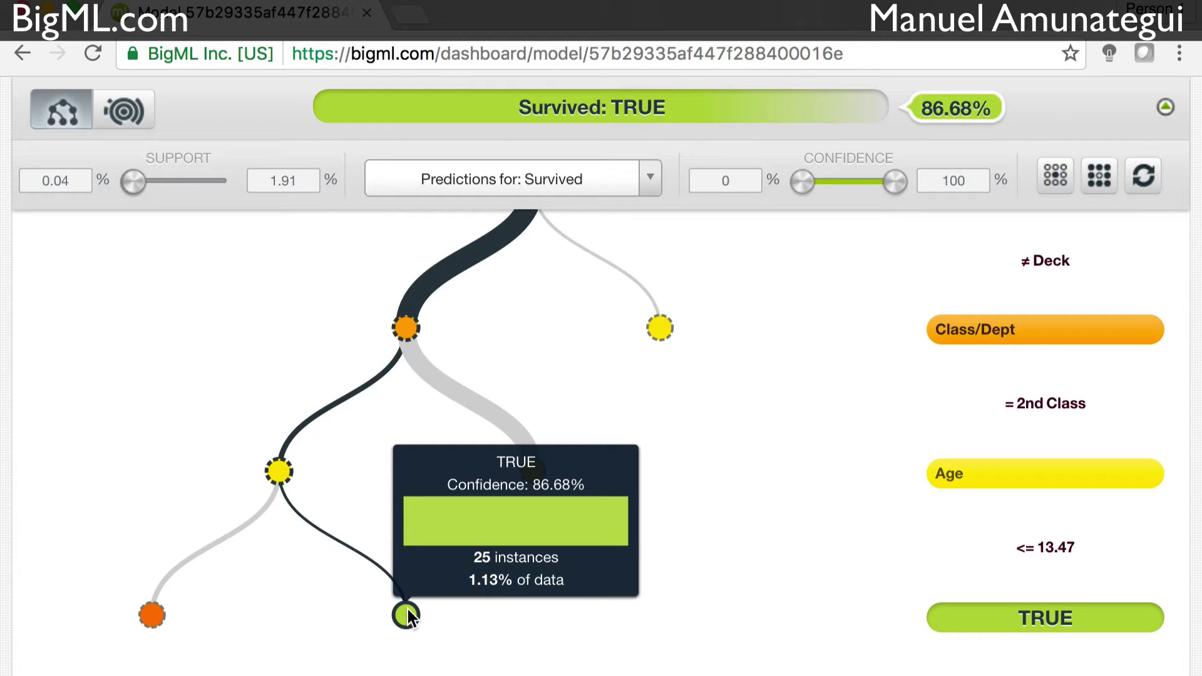
pyautogui.moveTo(539, 530)
pyautogui.moveTo(557, 494)
# Reset the model to the full decision tree and inspect the nodes along the 1st Class branch
pyautogui.scroll(3, 404, 621)
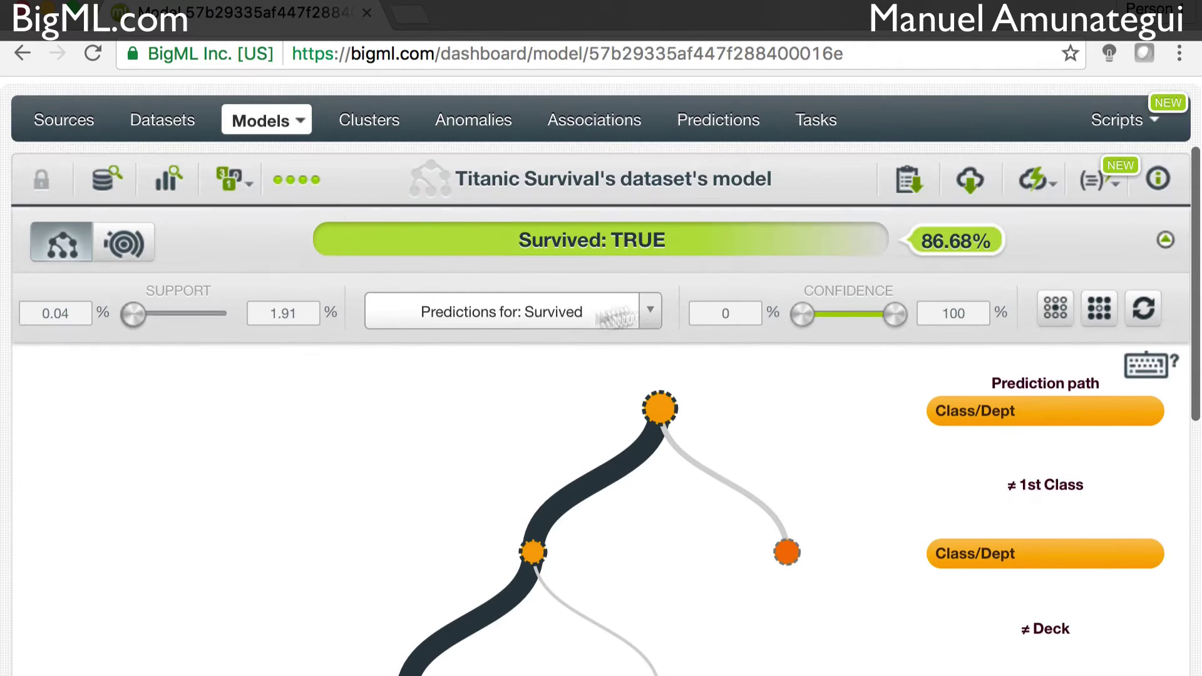
pyautogui.click(1143, 307)
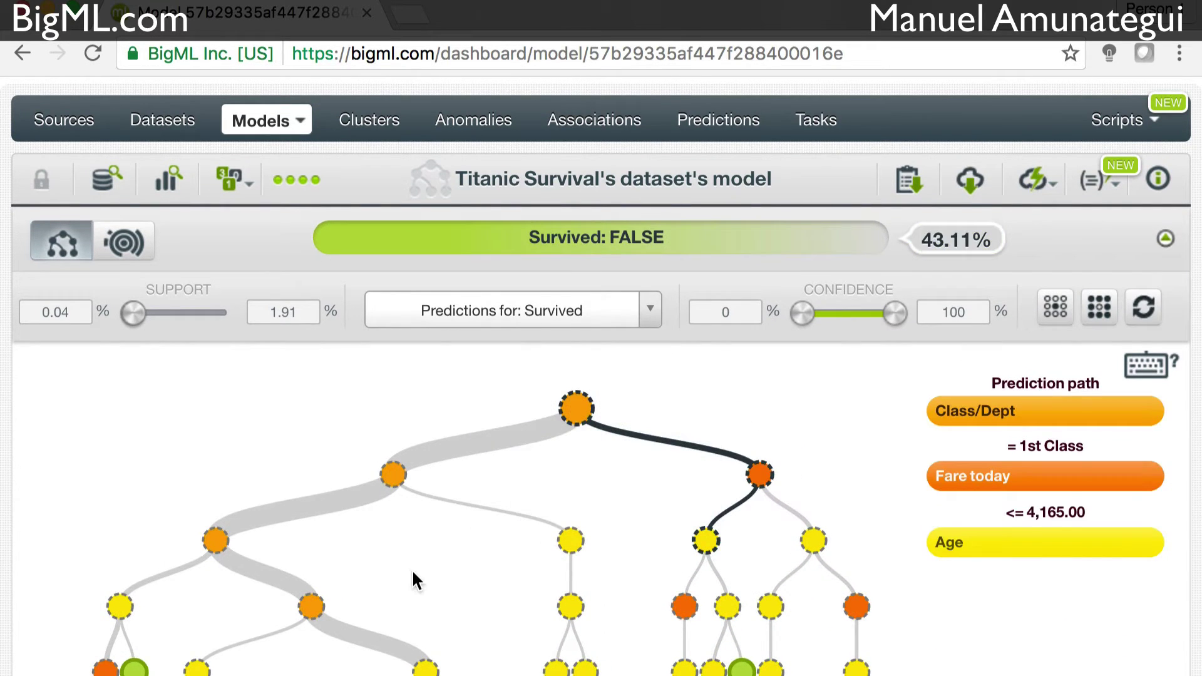
pyautogui.scroll(-2, 412, 569)
pyautogui.moveTo(683, 509)
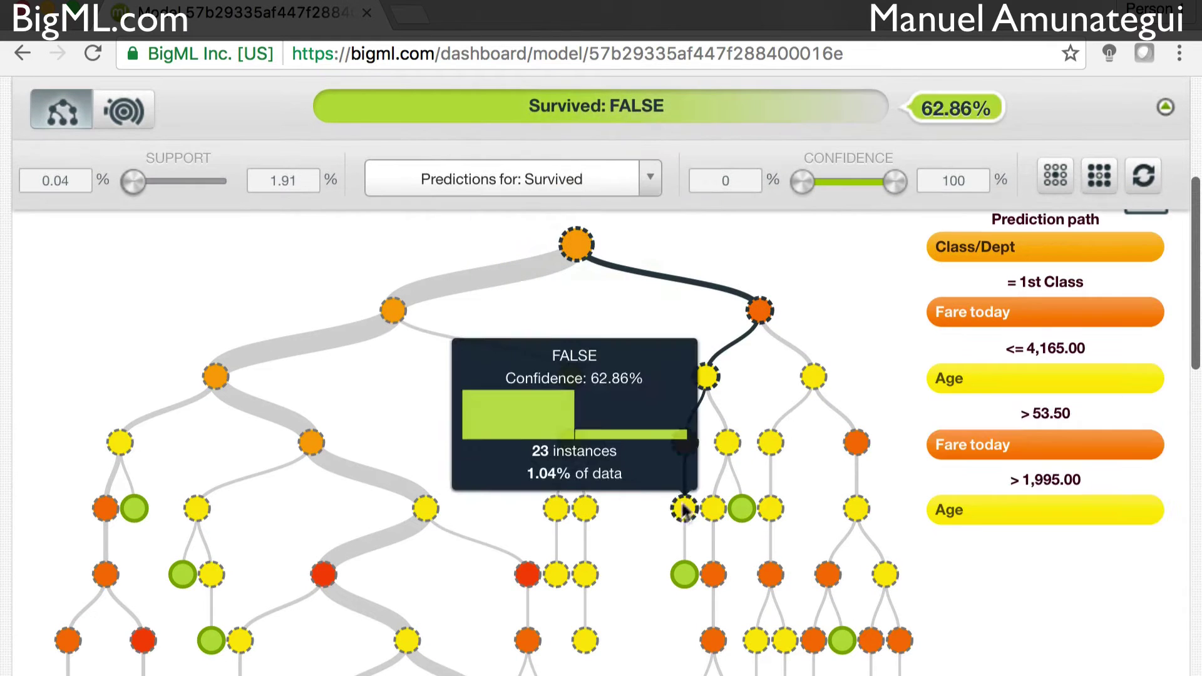
pyautogui.scroll(-3, 651, 354)
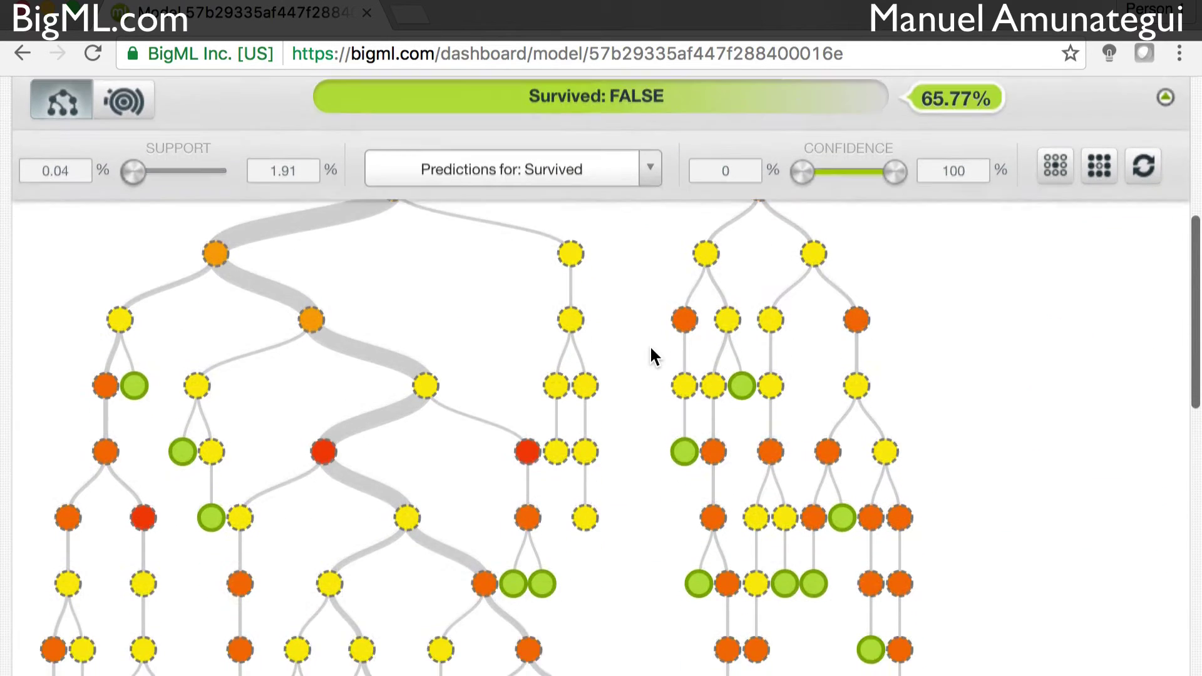
# Filter the decision tree to TRUE predictions for Survived with a minimum confidence of 52.63%
pyautogui.scroll(3, 649, 345)
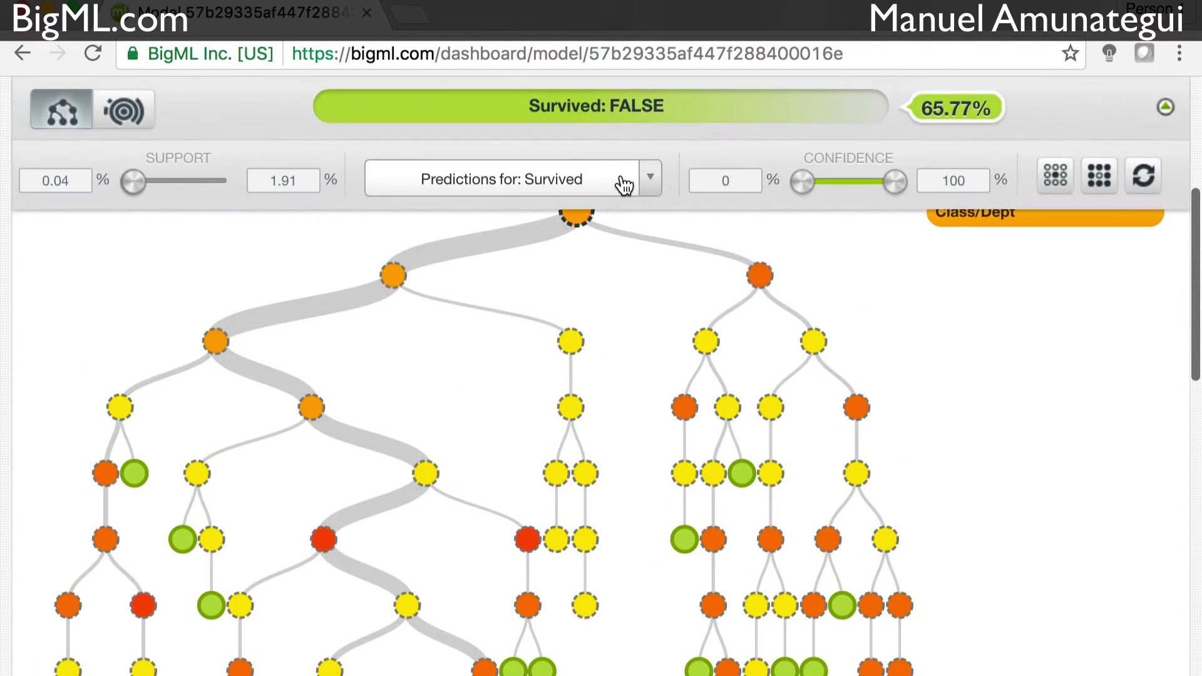
pyautogui.click(624, 185)
pyautogui.click(571, 254)
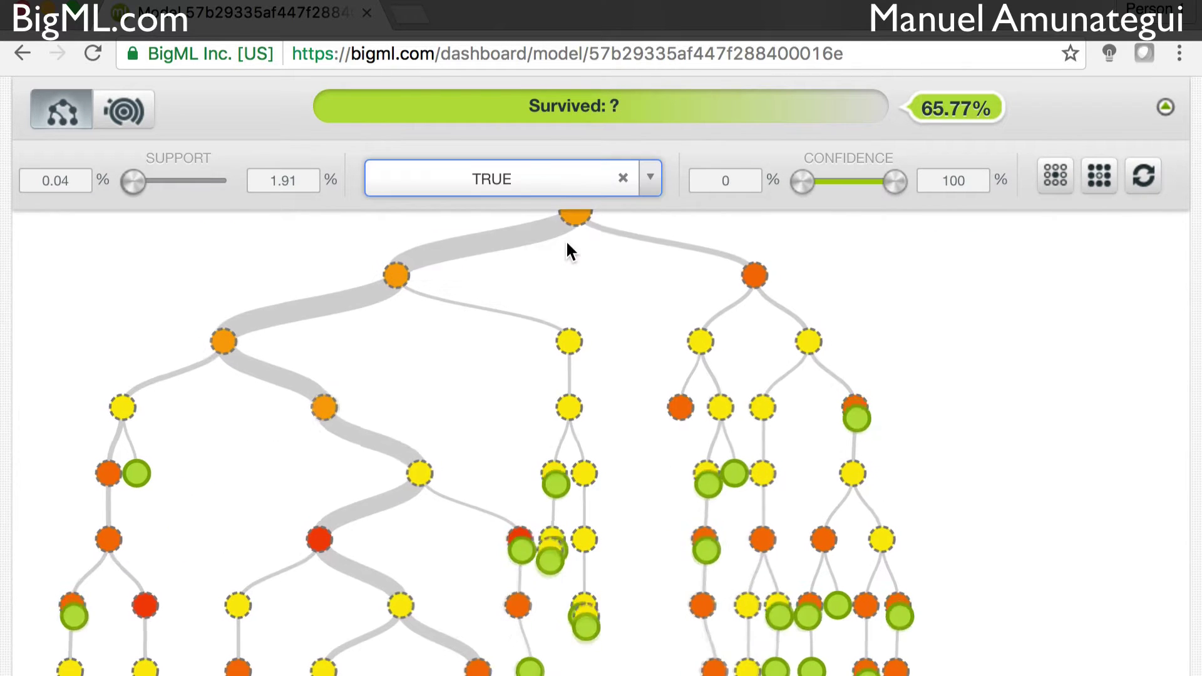
pyautogui.click(571, 212)
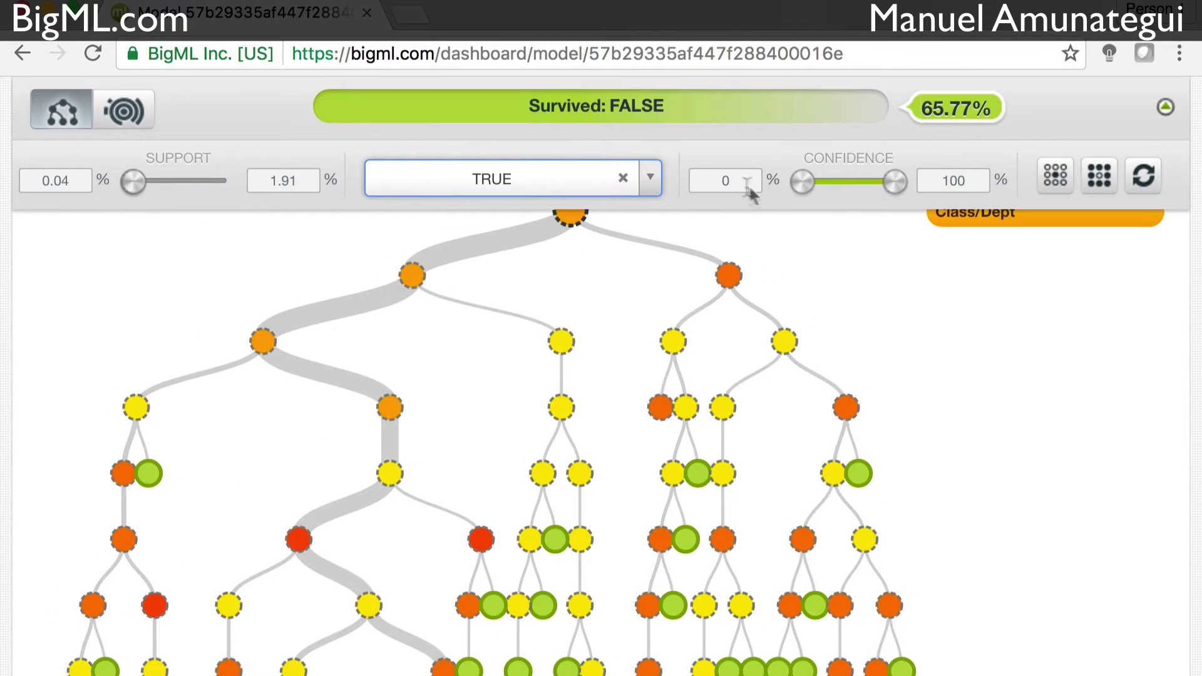
pyautogui.moveTo(809, 185); pyautogui.dragTo(855, 194)
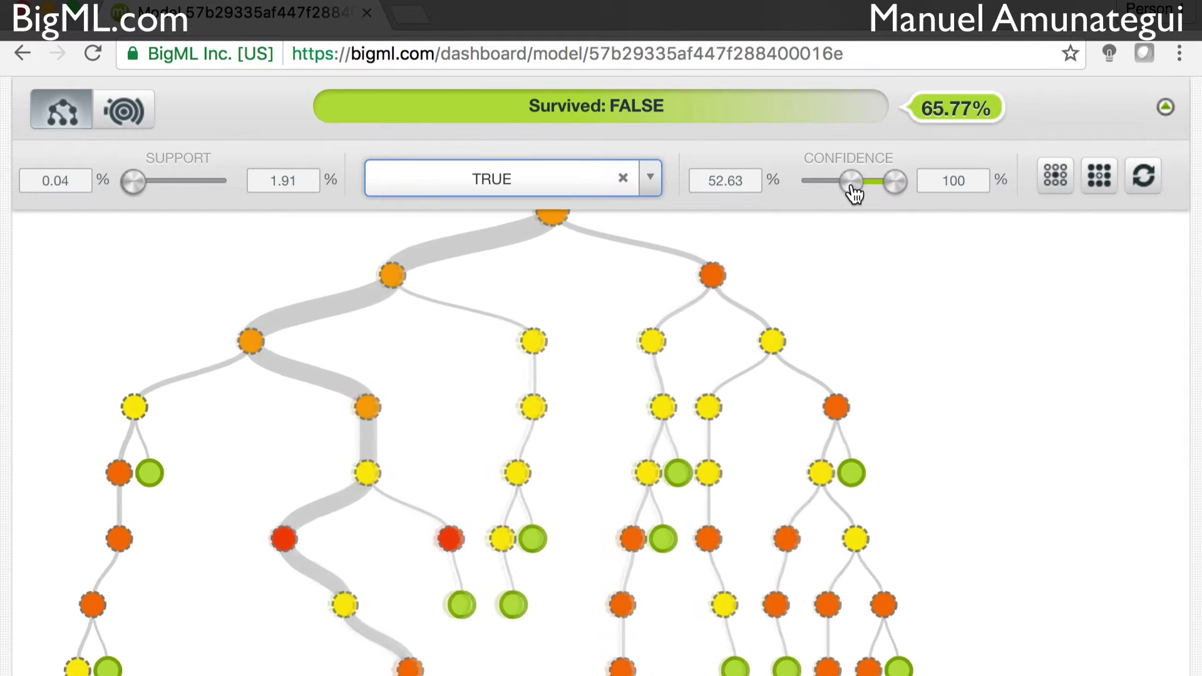
# Examine the prediction path and confidence of the green TRUE leaf under the 1st Class, Fare today and Age nodes
pyautogui.scroll(-2, 779, 227)
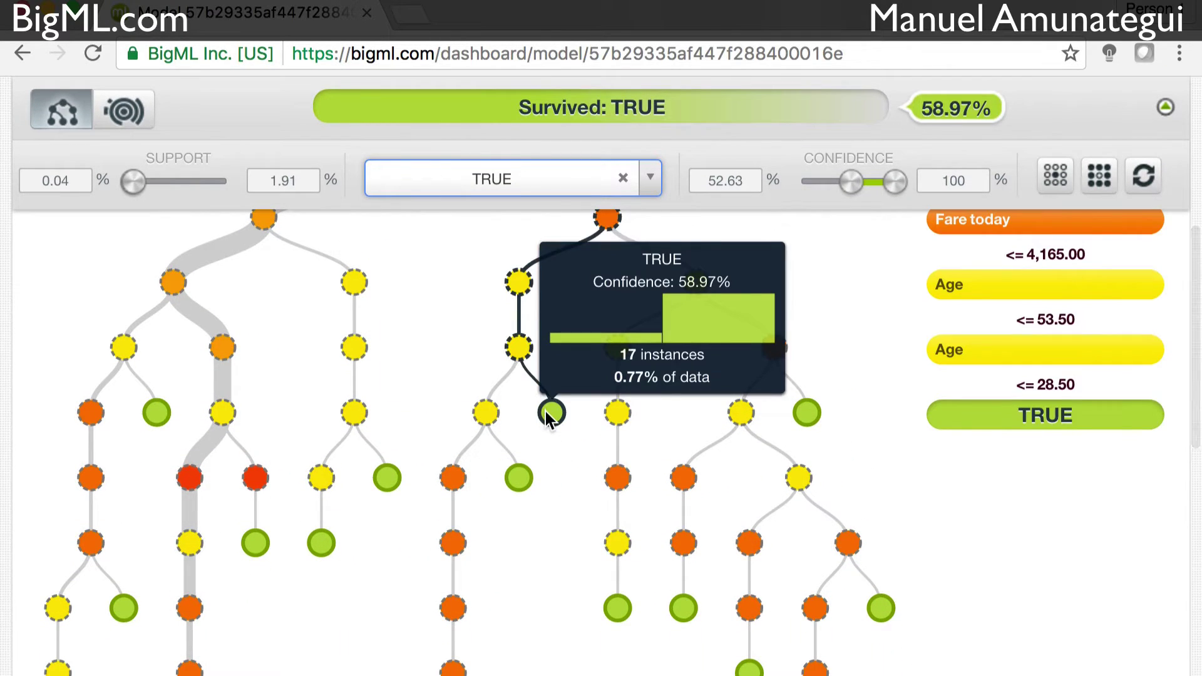
pyautogui.scroll(2, 547, 411)
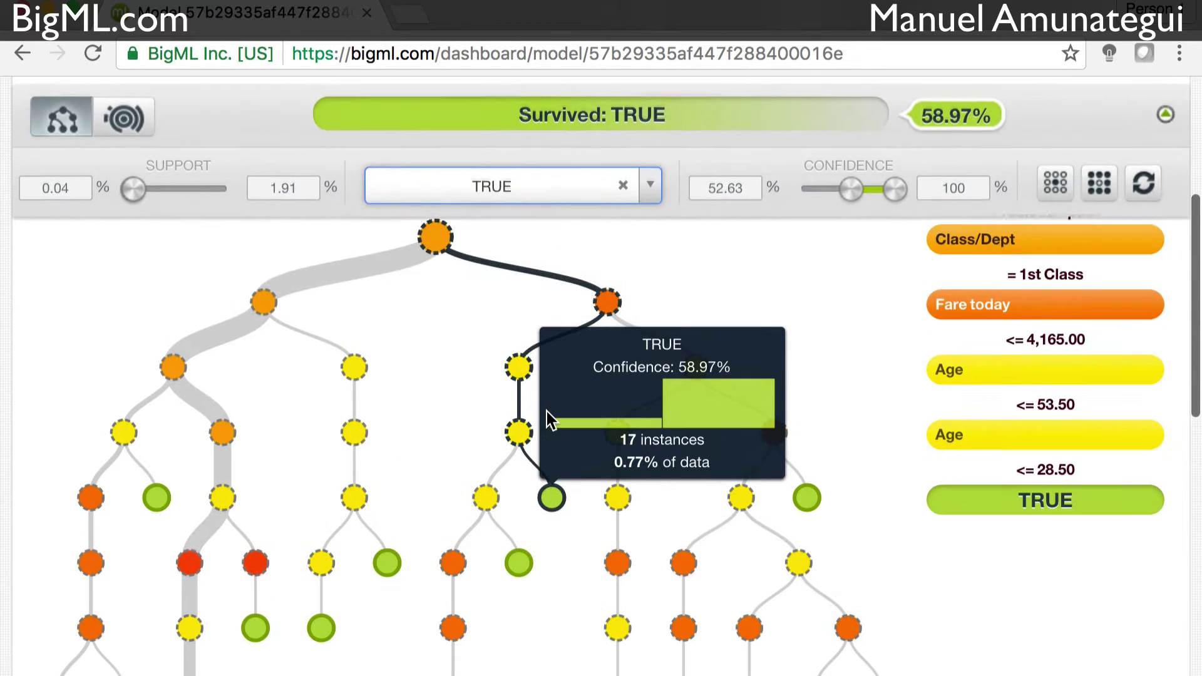
pyautogui.moveTo(585, 430)
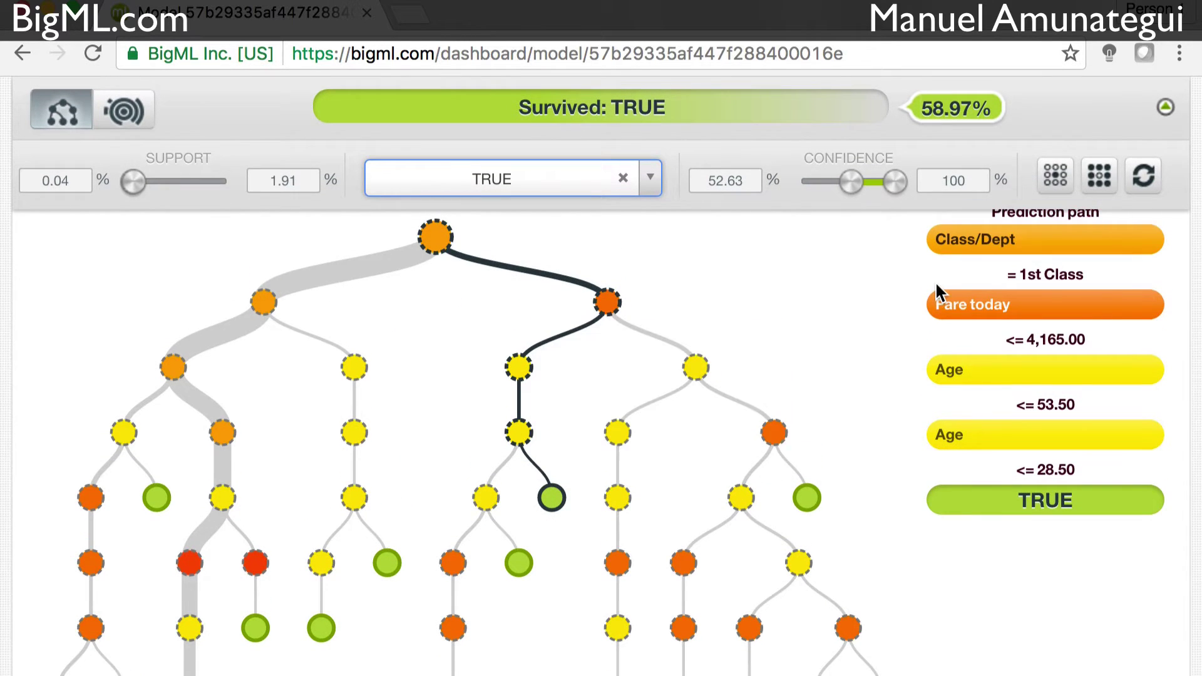
pyautogui.scroll(1, 991, 270)
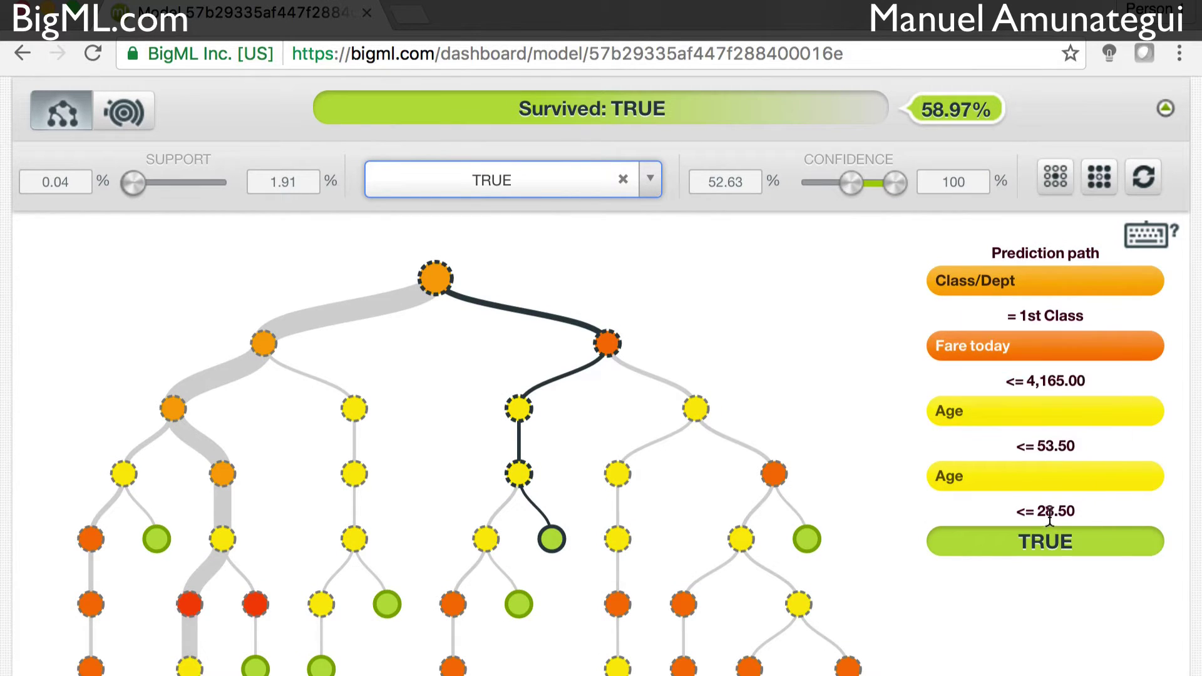
pyautogui.moveTo(1067, 482)
pyautogui.moveTo(547, 538)
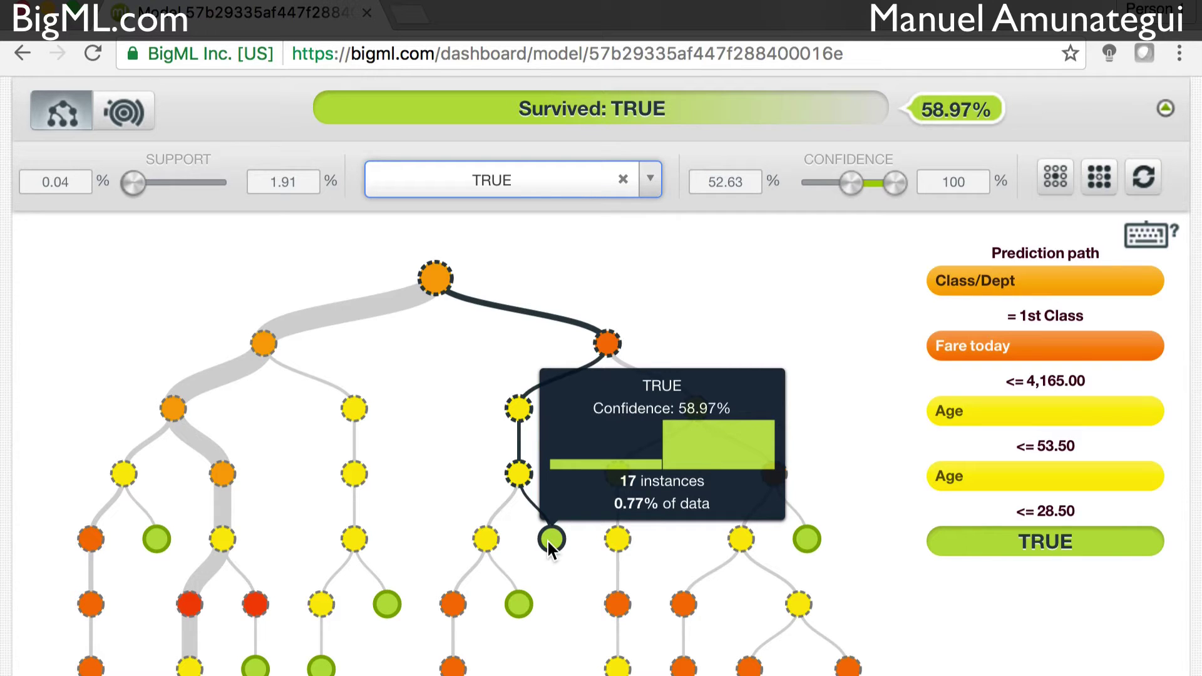
pyautogui.scroll(-1, 621, 583)
pyautogui.scroll(-3, 621, 584)
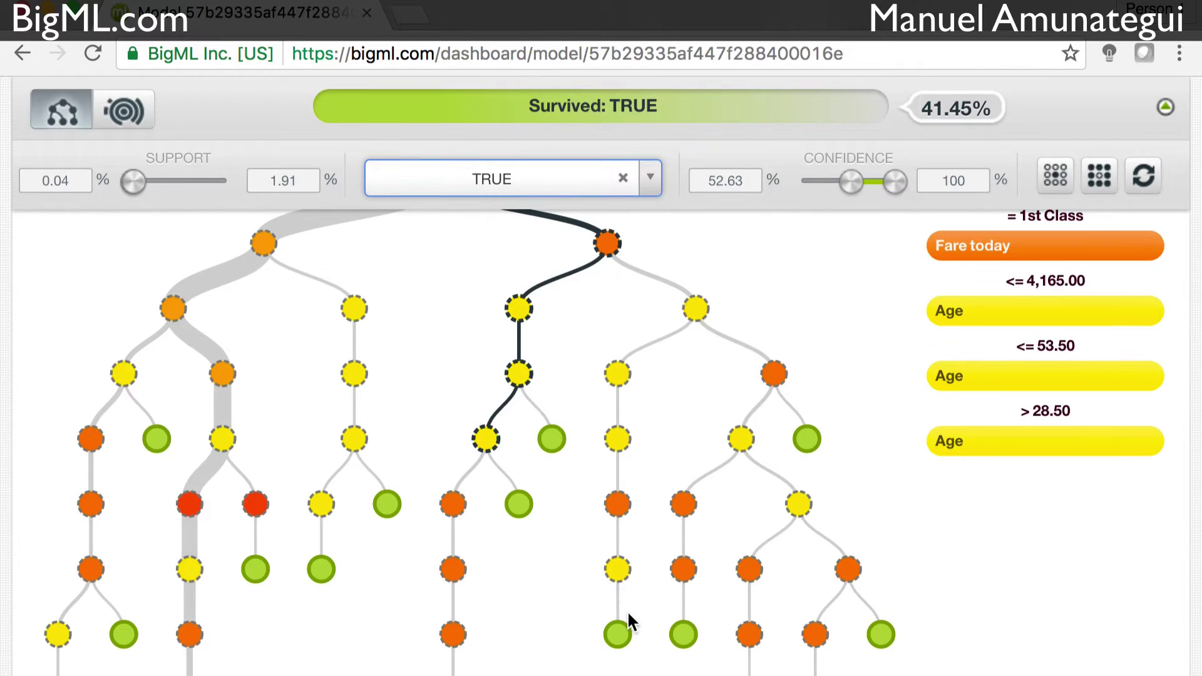
# Switch the model to the Sunburst view and examine the prediction rules and confidence of its outer segments
pyautogui.scroll(10, 319, 343)
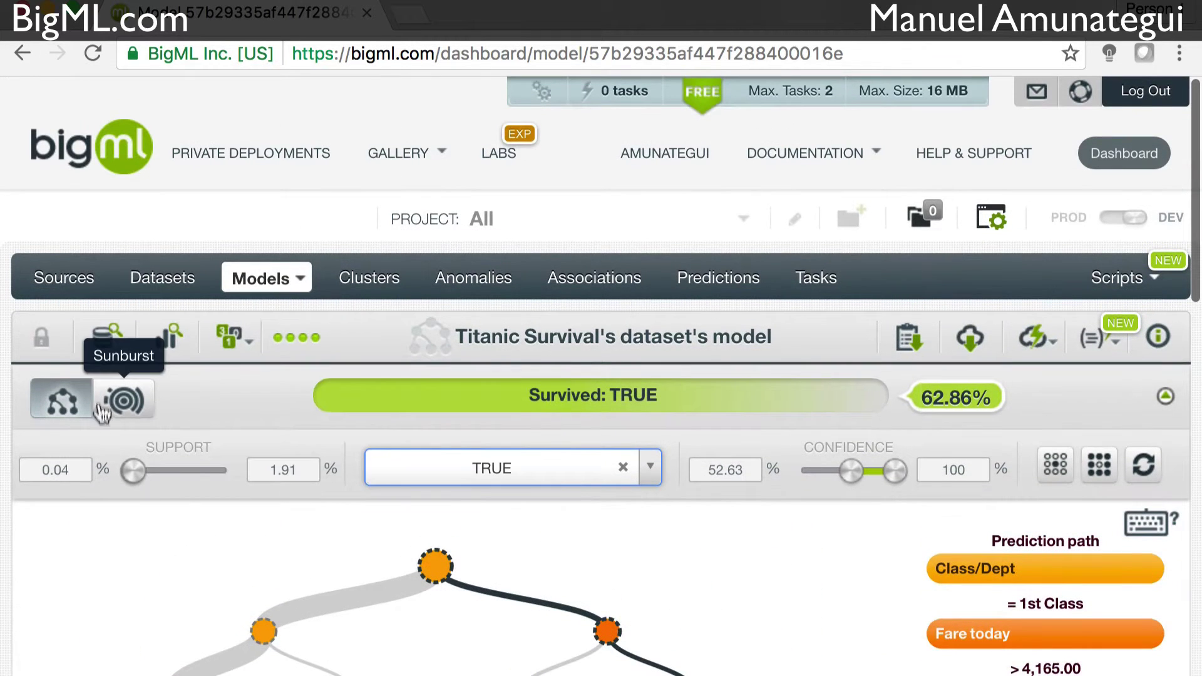
pyautogui.click(124, 401)
pyautogui.scroll(-14, 298, 453)
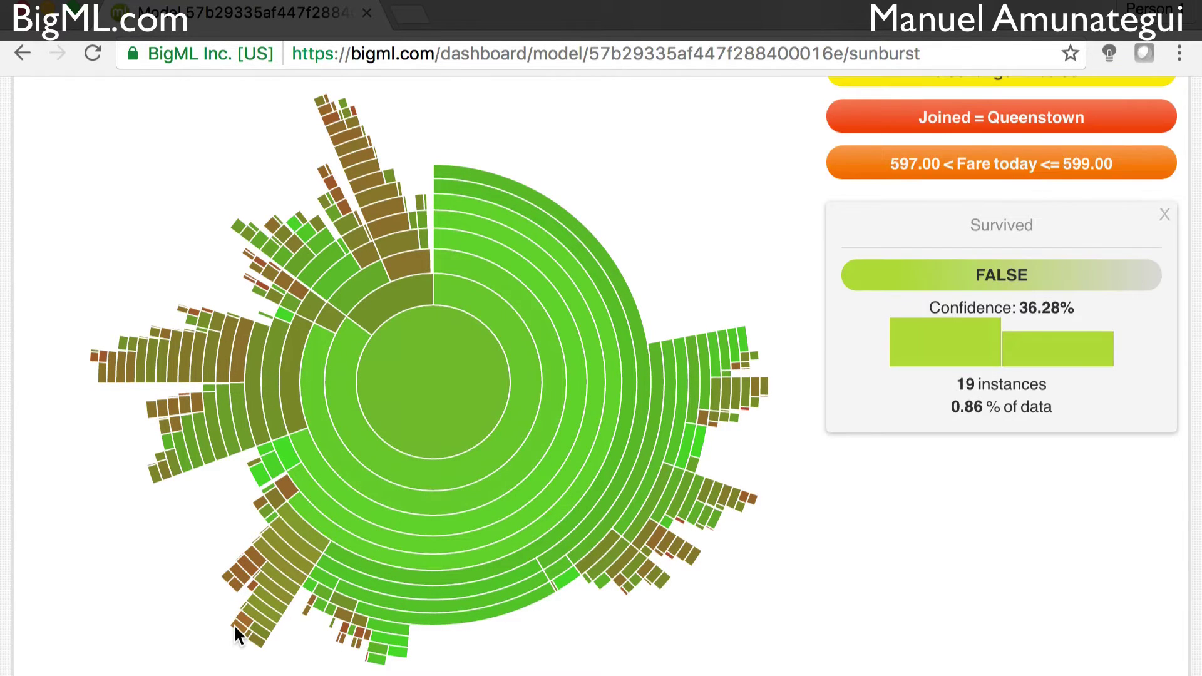
pyautogui.scroll(2, 300, 355)
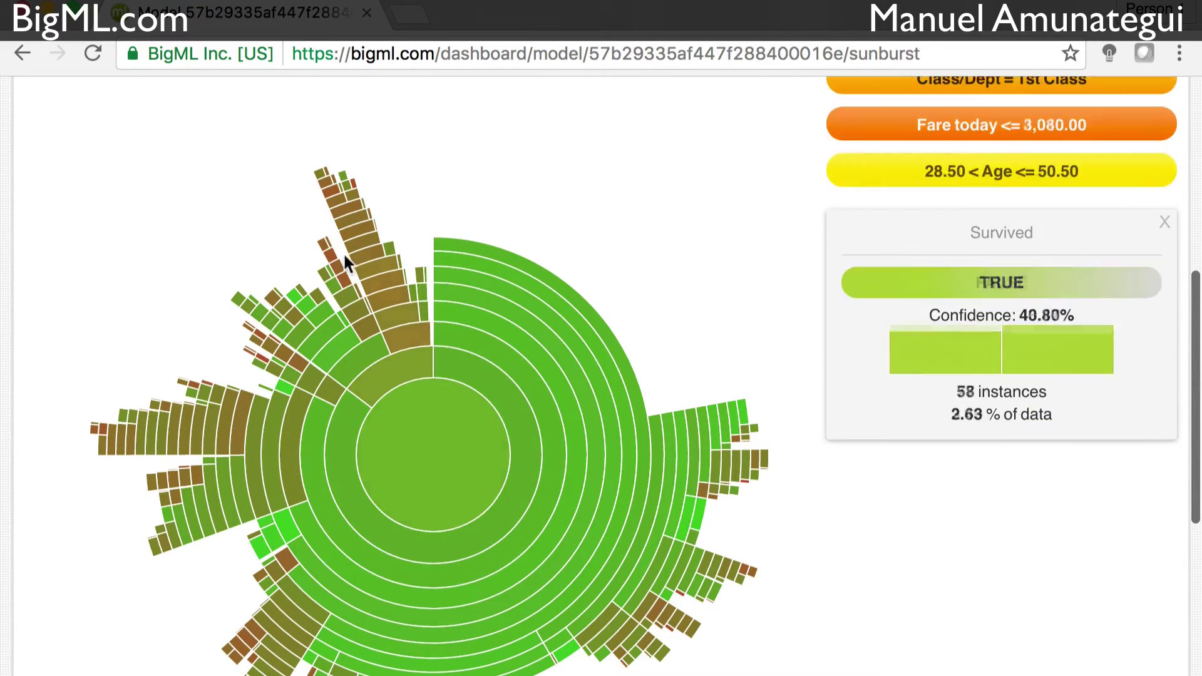
pyautogui.scroll(2, 351, 227)
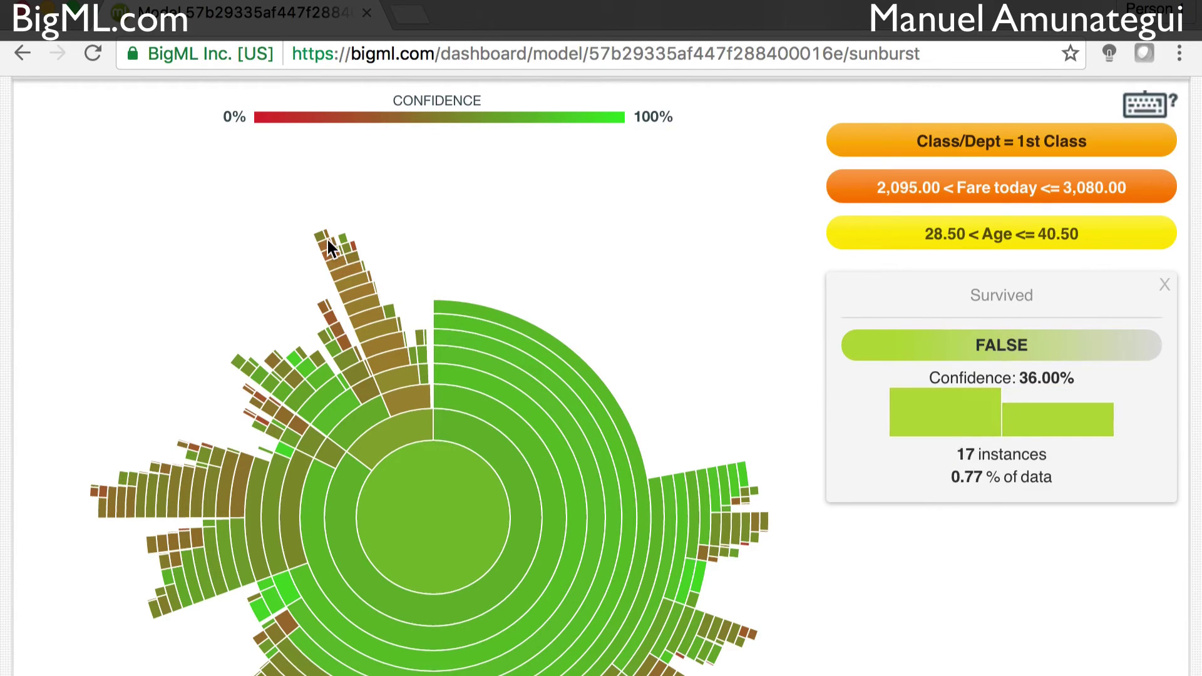
# Review the field importance chart in the Model Summary Report, then close the report
pyautogui.scroll(5, 474, 225)
pyautogui.scroll(3, 476, 235)
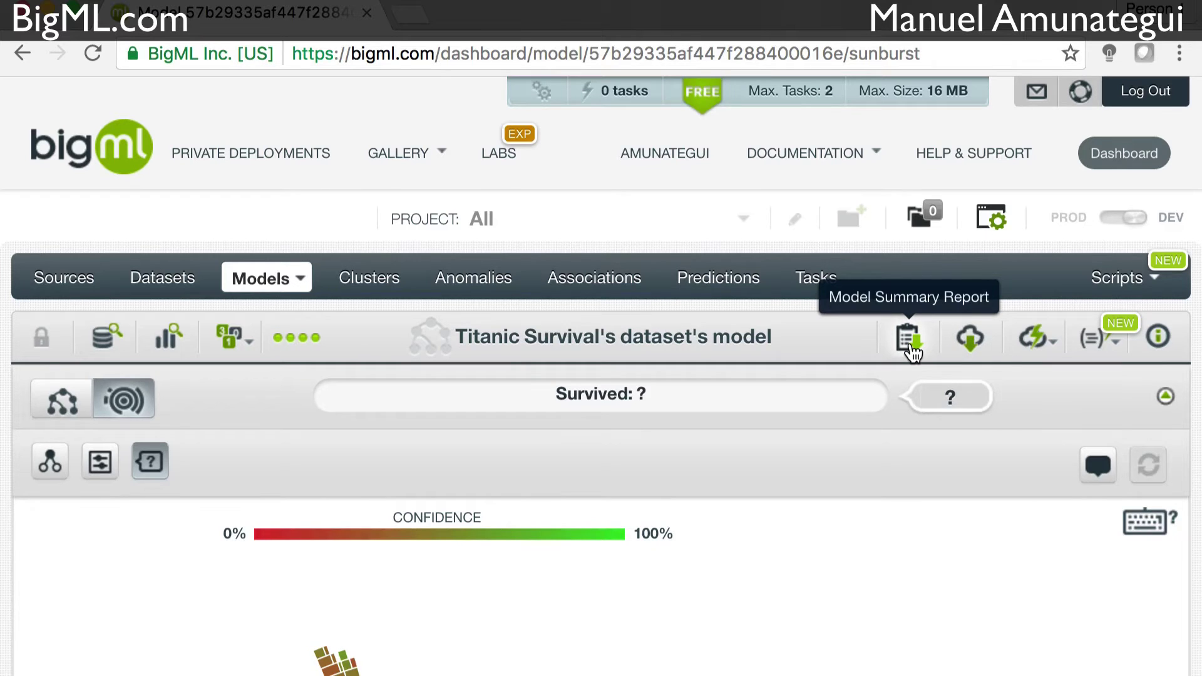
pyautogui.click(910, 343)
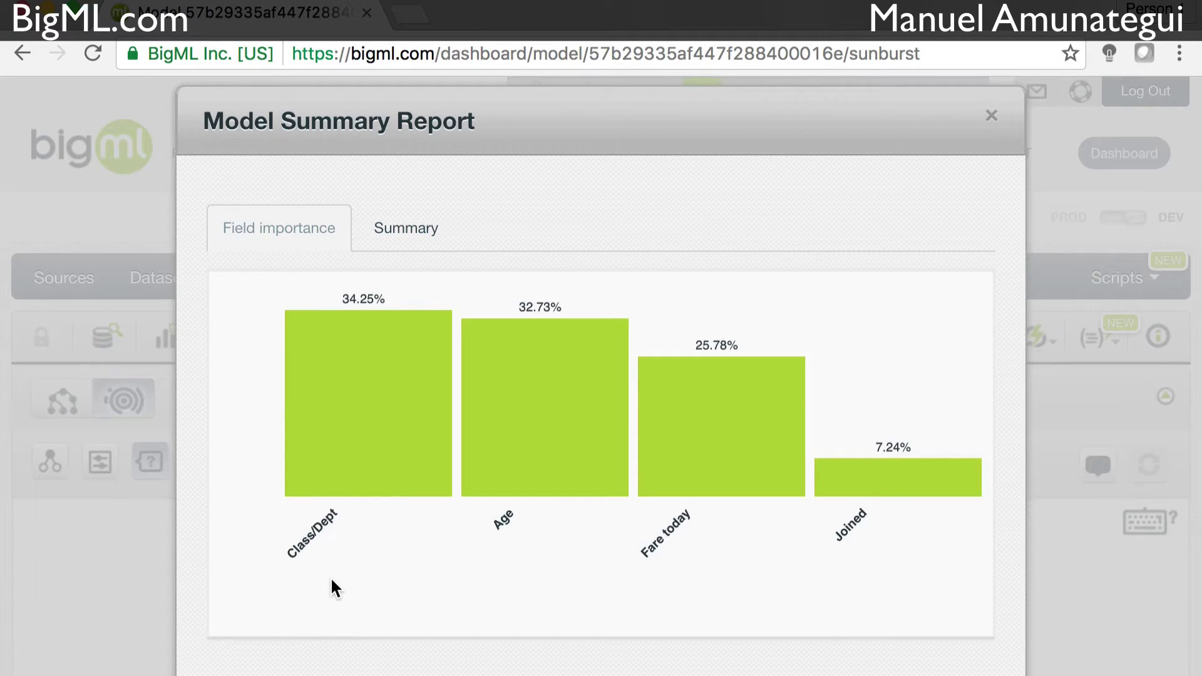
pyautogui.moveTo(431, 455)
pyautogui.moveTo(387, 383)
pyautogui.click(993, 120)
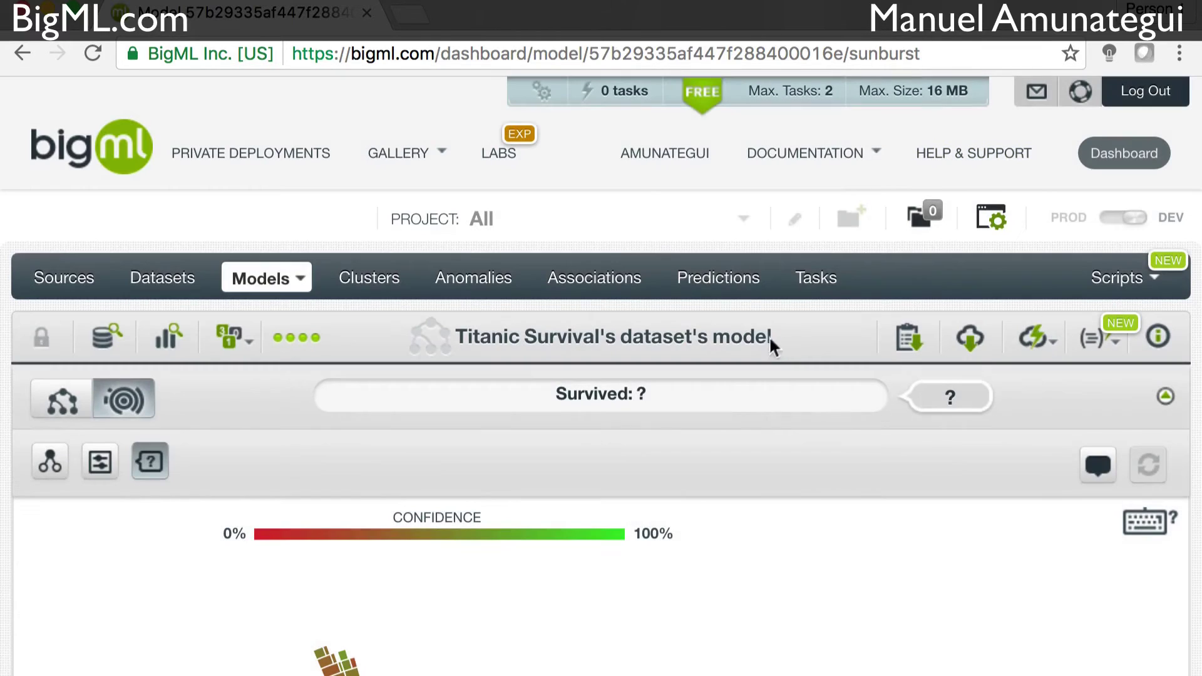
# Start a single prediction from the Titanic Survival model and bring its input fields into view
pyautogui.click(1046, 352)
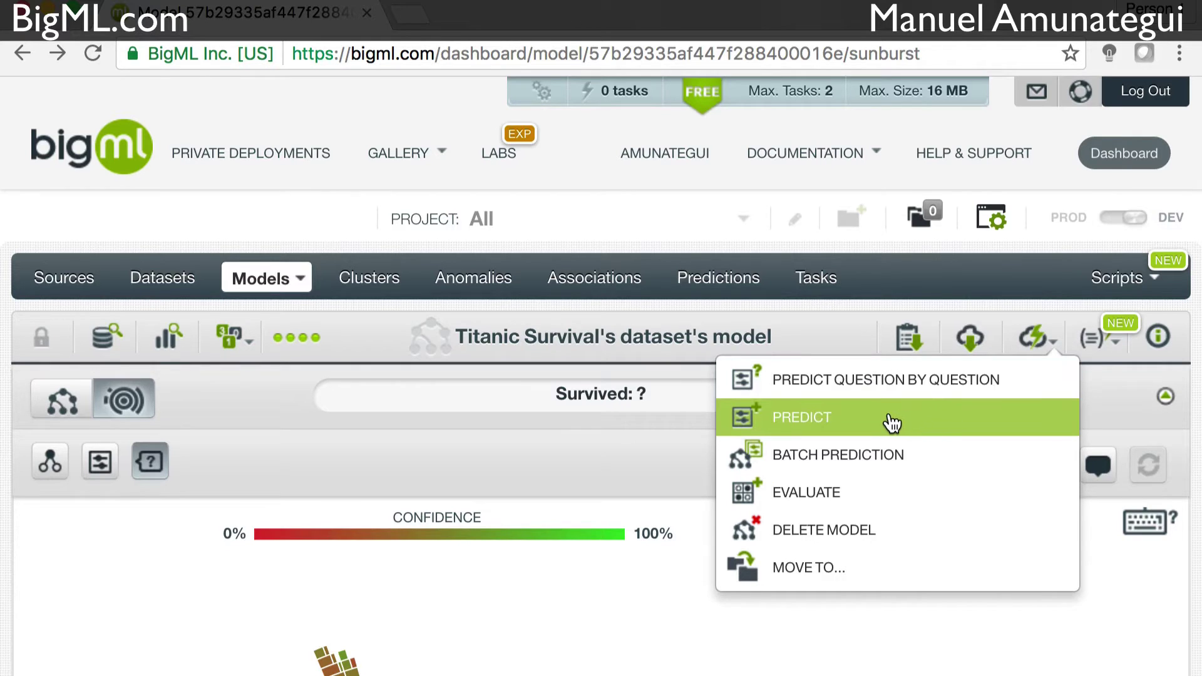
pyautogui.click(888, 423)
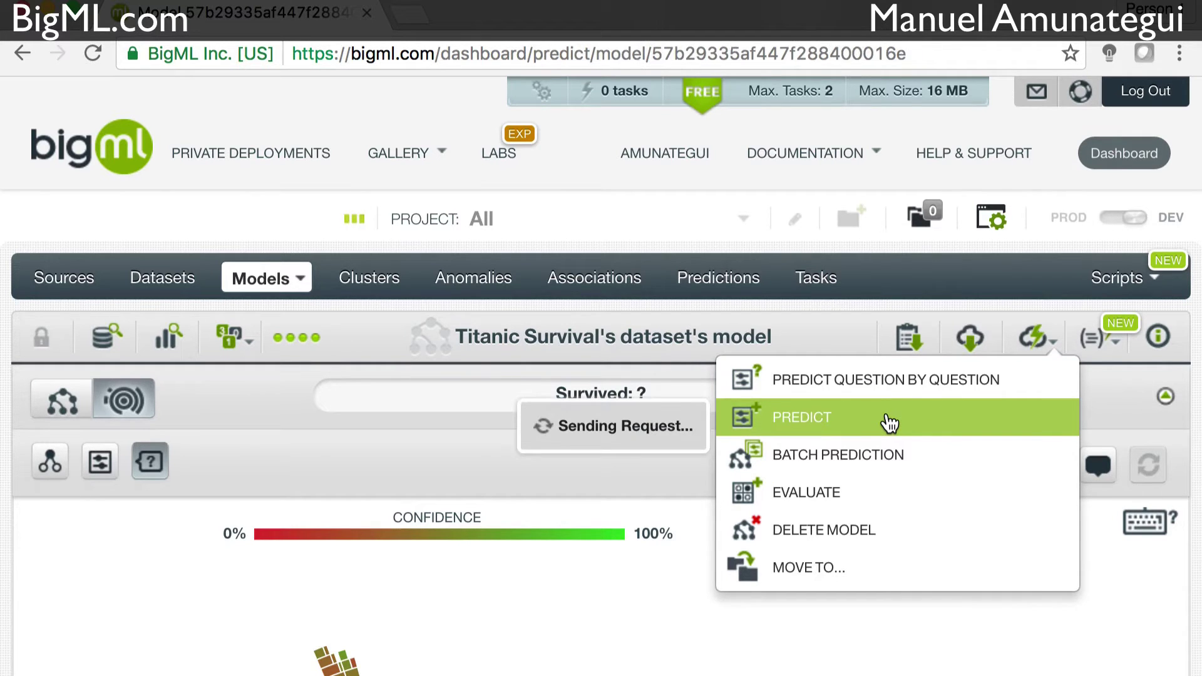
pyautogui.scroll(-4, 624, 563)
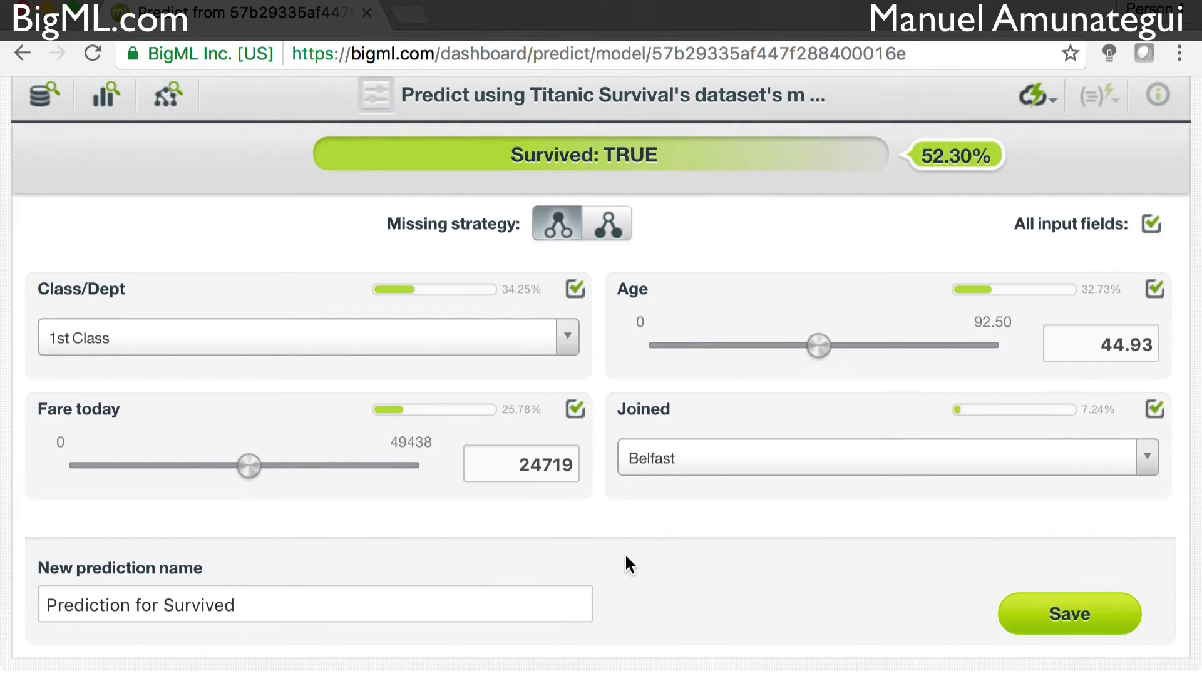
pyautogui.scroll(1, 623, 385)
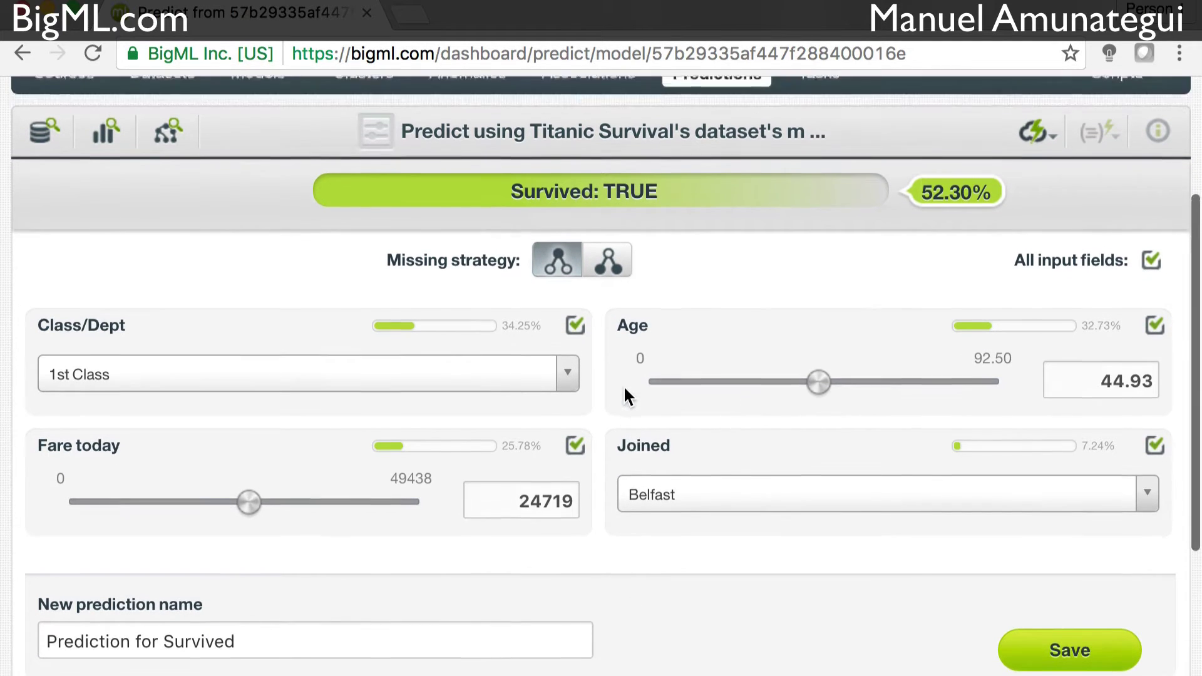
pyautogui.scroll(-1, 622, 384)
# Set the prediction inputs to Class/Dept 2nd Class, Fare today 9884, Joined Cherbourg and Age 15.84
pyautogui.click(444, 338)
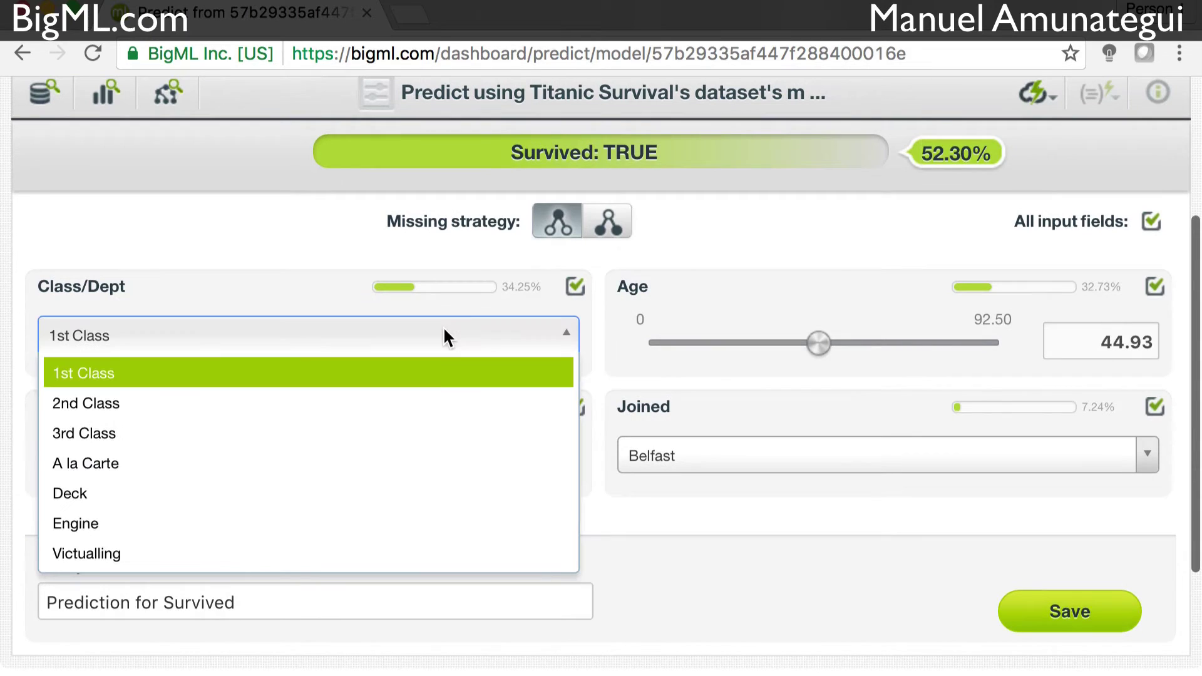
pyautogui.click(424, 402)
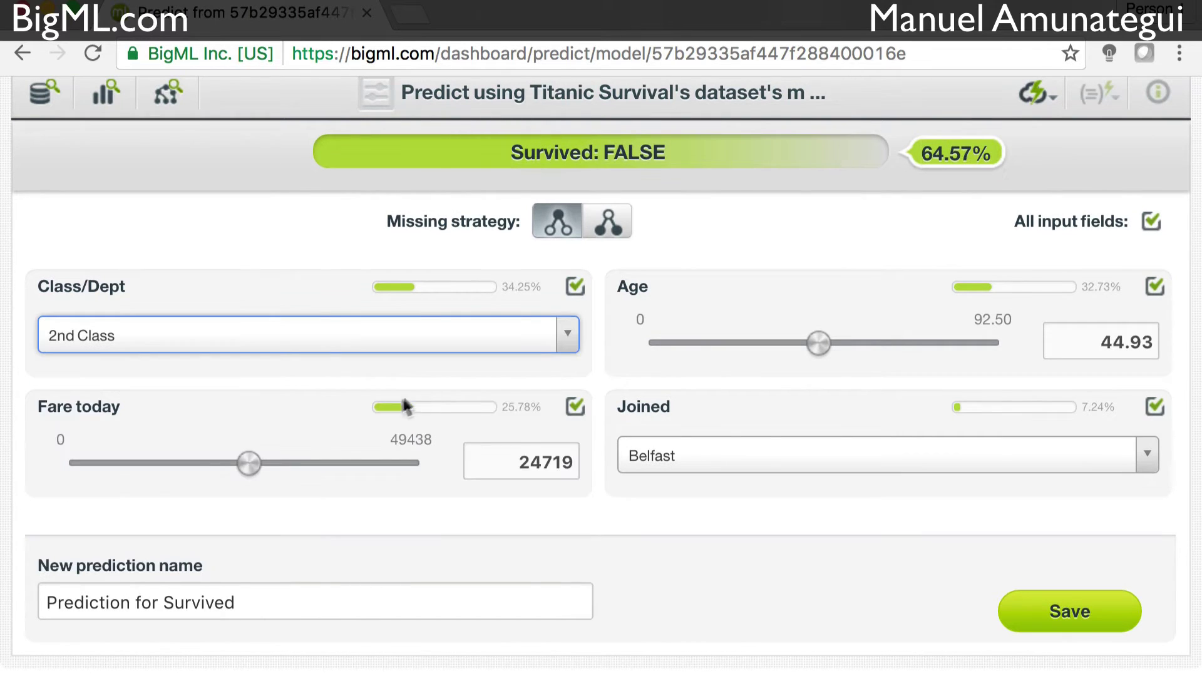
pyautogui.moveTo(250, 463); pyautogui.dragTo(146, 471)
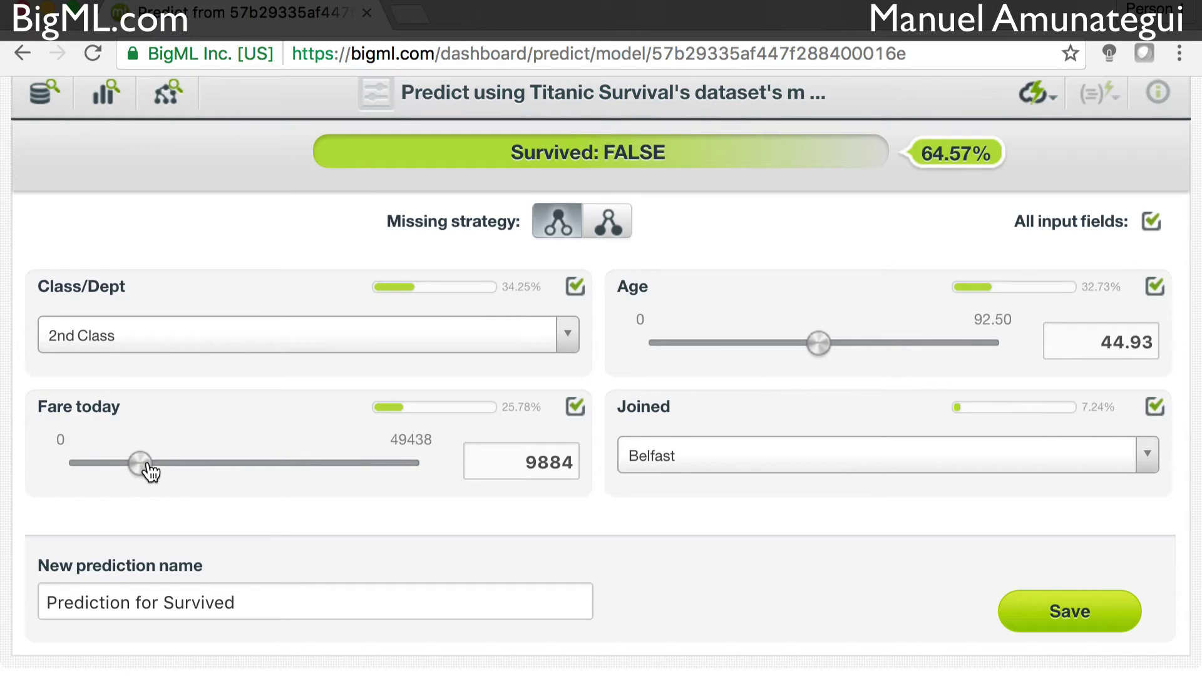
pyautogui.click(703, 462)
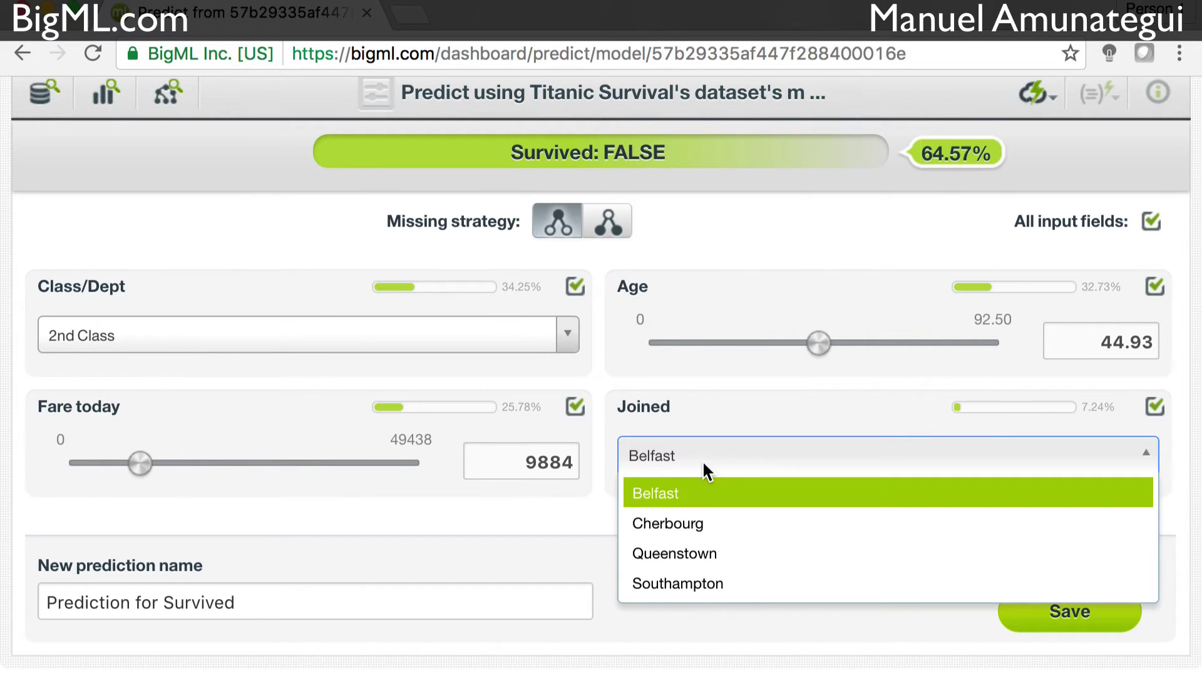
pyautogui.click(705, 539)
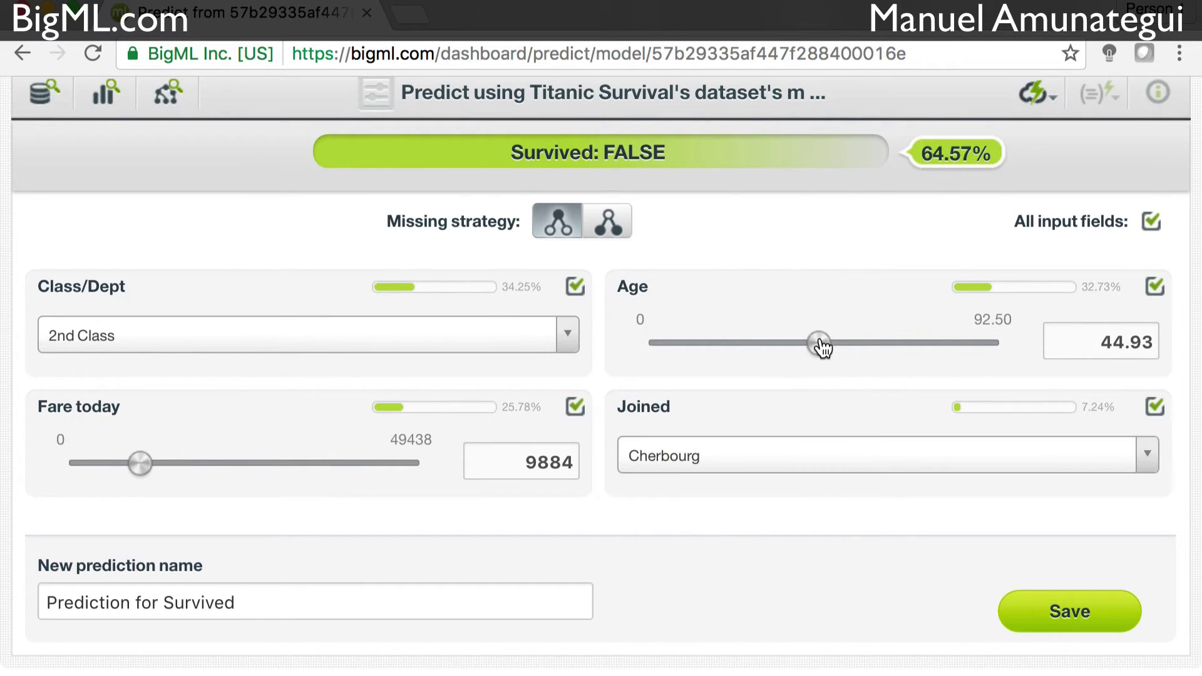
pyautogui.moveTo(820, 346); pyautogui.dragTo(711, 344)
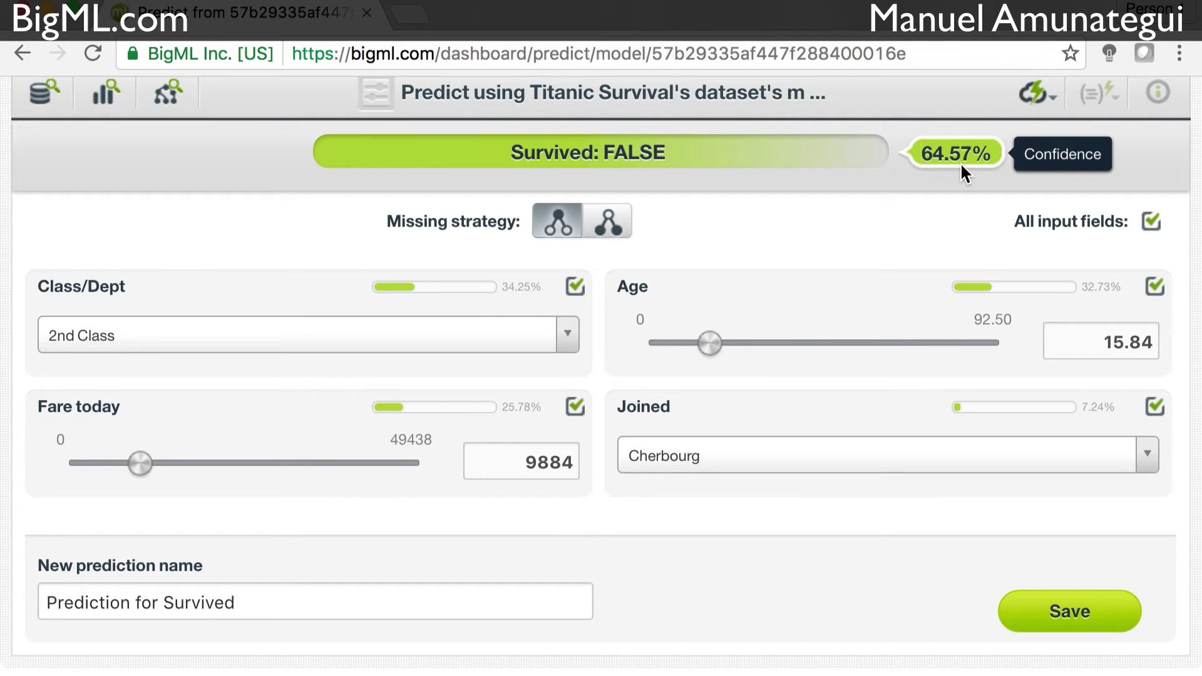
# Test the prediction with Class/Dept 1st Class, and finally set it to 3rd Class with Age 31.68
pyautogui.click(335, 332)
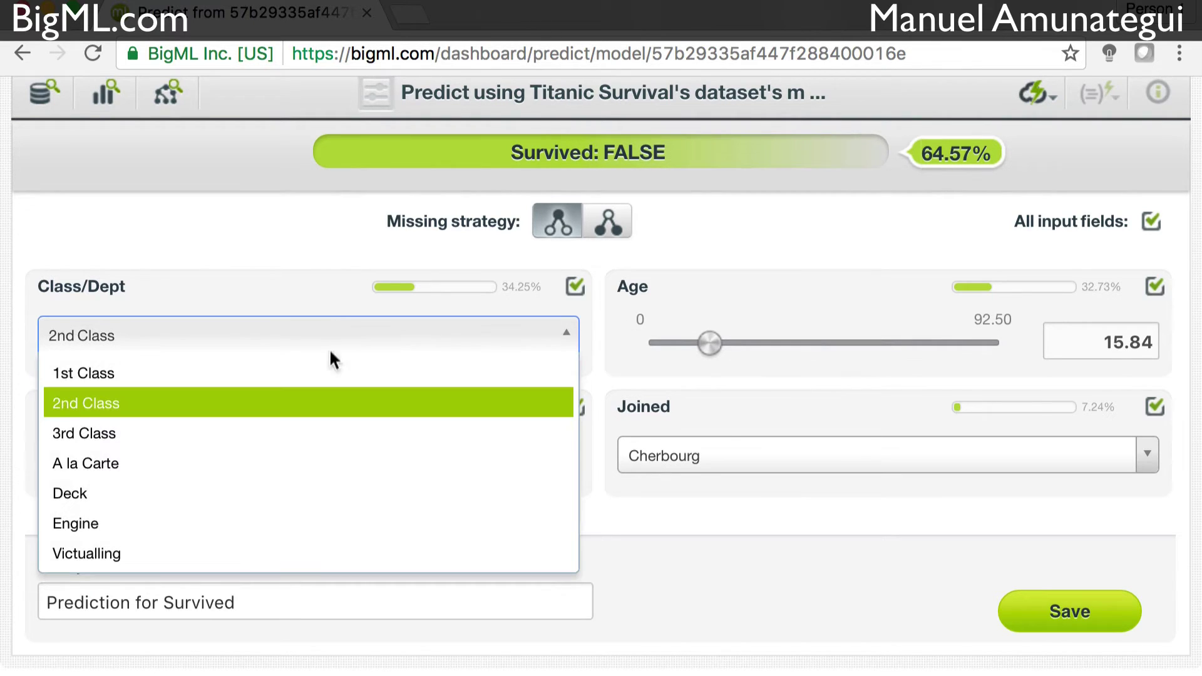
pyautogui.click(326, 374)
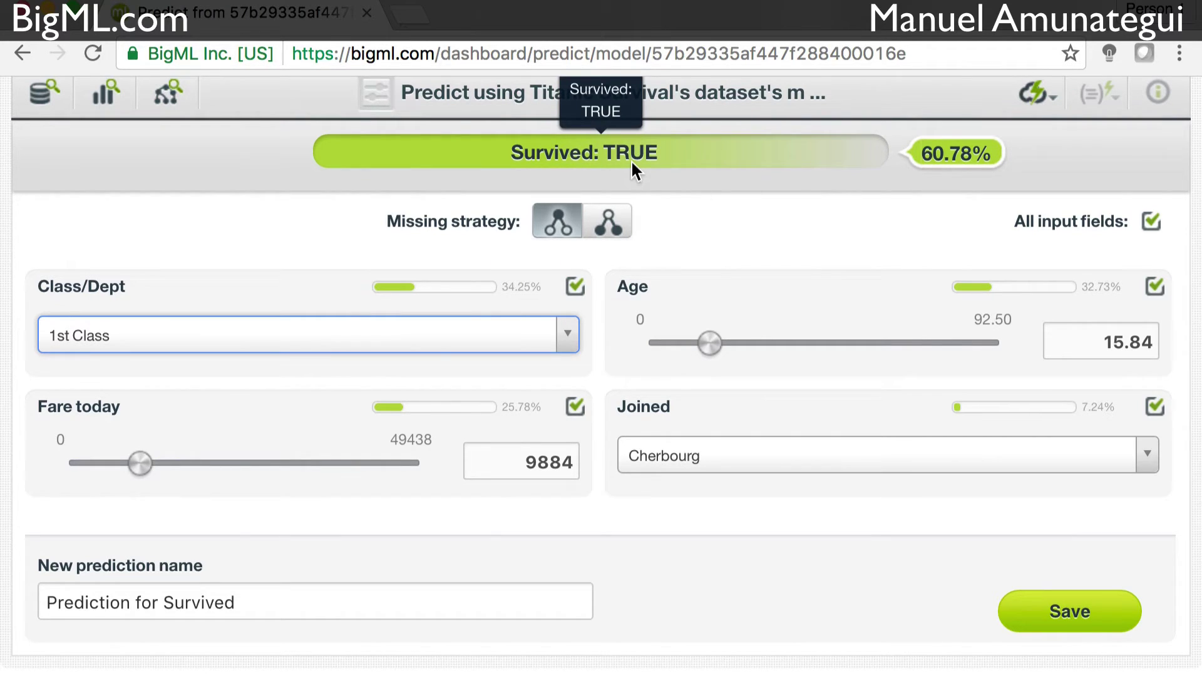
pyautogui.click(437, 333)
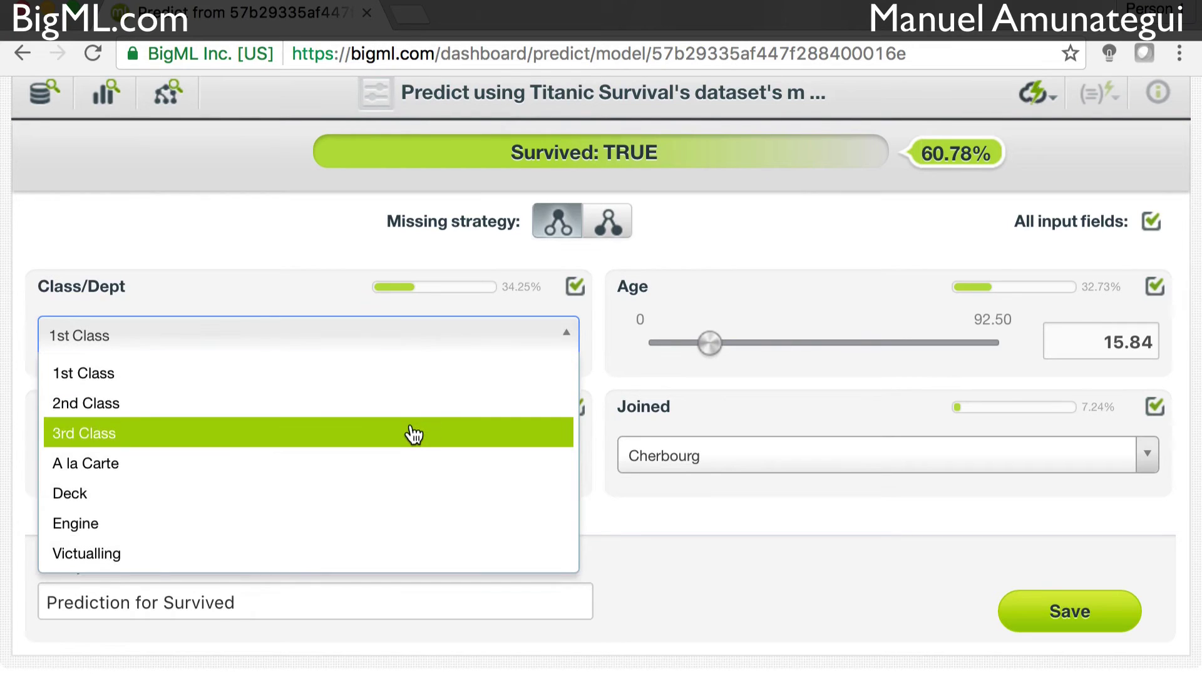
pyautogui.click(413, 434)
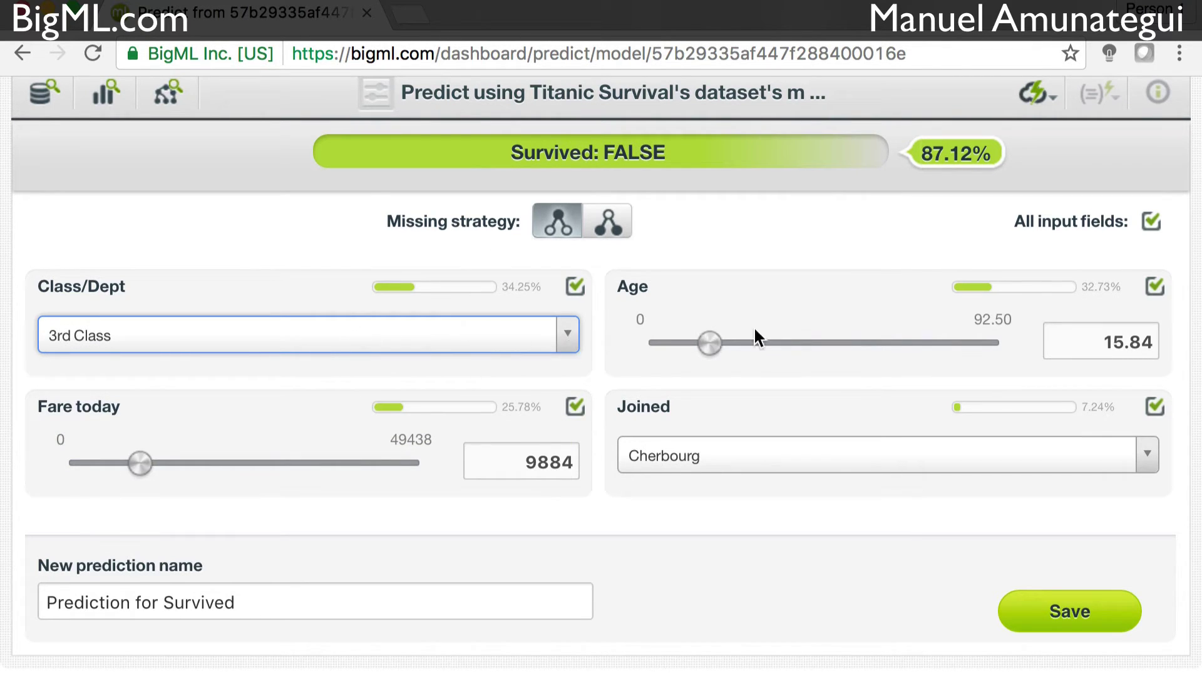
pyautogui.click(711, 346)
pyautogui.moveTo(713, 346); pyautogui.dragTo(769, 344)
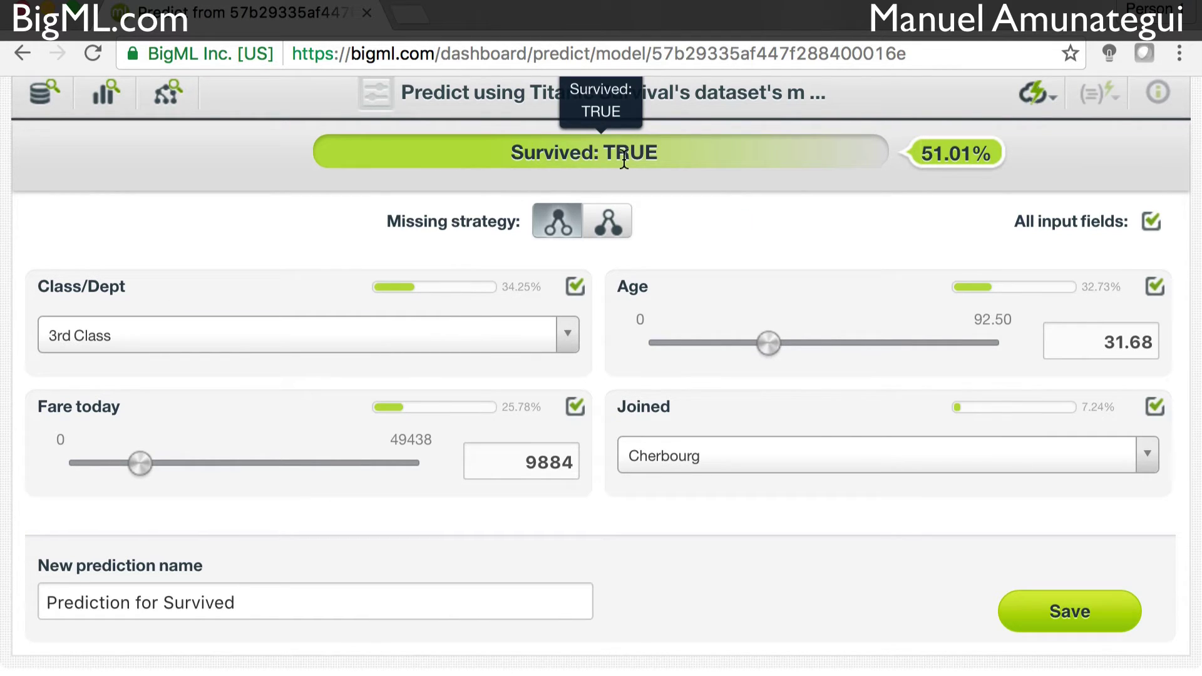
# Return to the Titanic Survival model in Tree view and examine the prediction path and confidence of the deepest central leaf node
pyautogui.scroll(3, 586, 232)
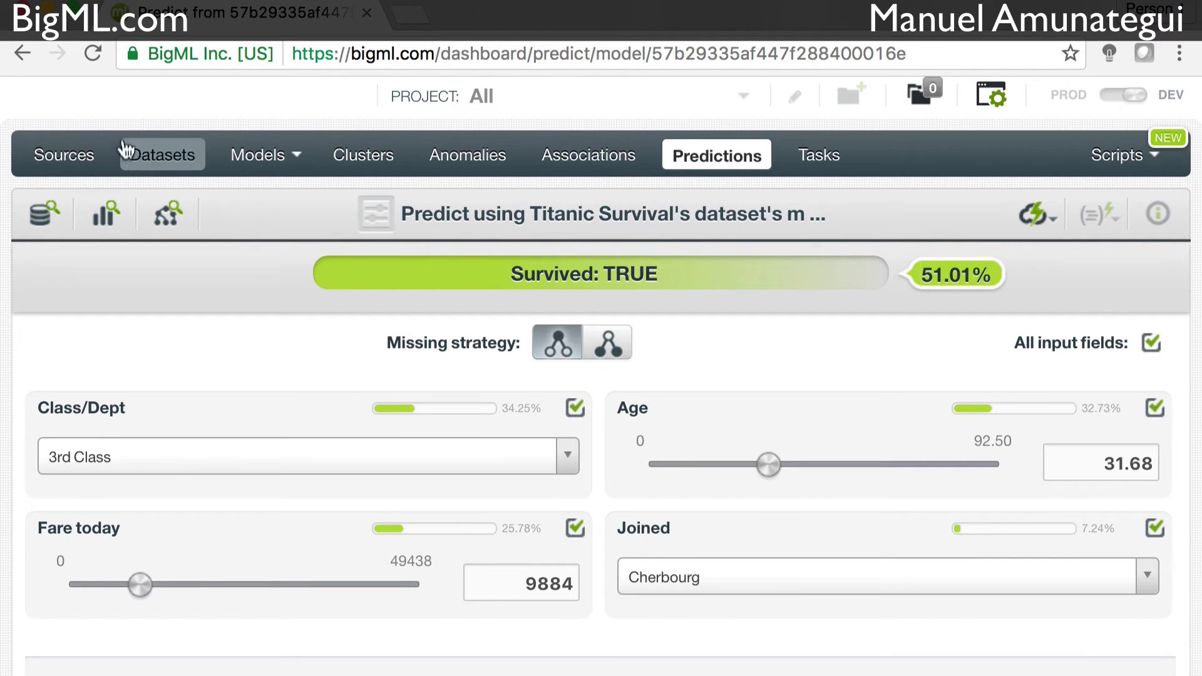
pyautogui.click(22, 53)
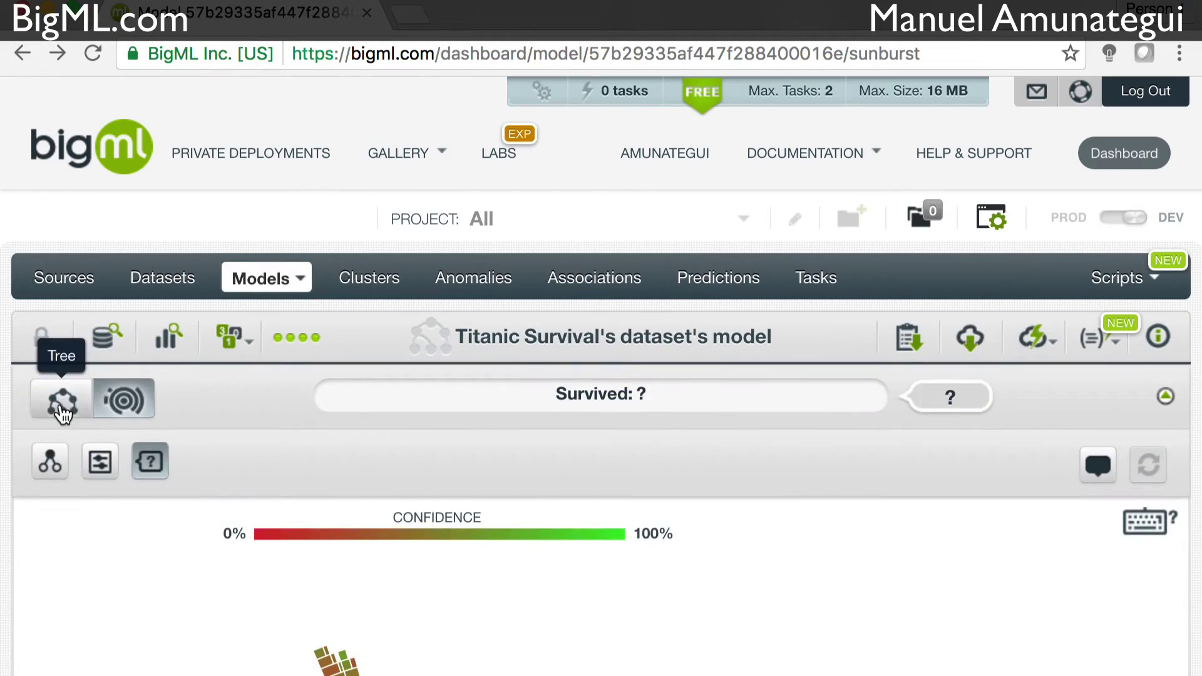
pyautogui.click(63, 407)
pyautogui.scroll(-5, 269, 422)
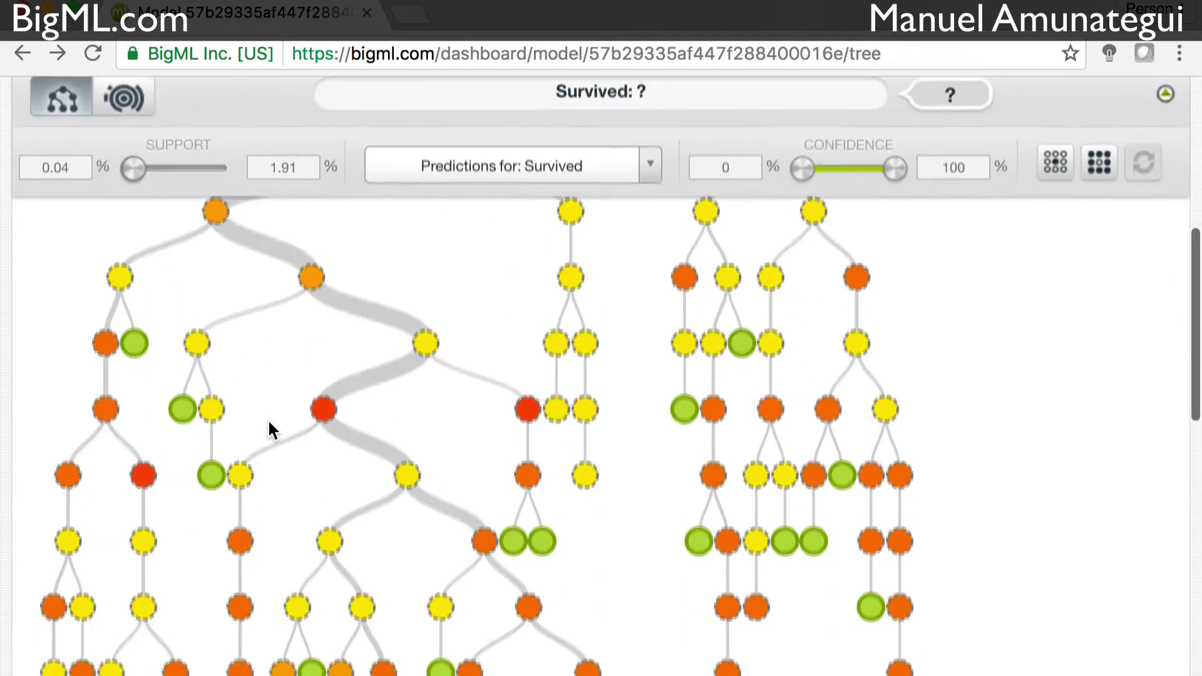
pyautogui.scroll(-5, 270, 426)
pyautogui.click(268, 418)
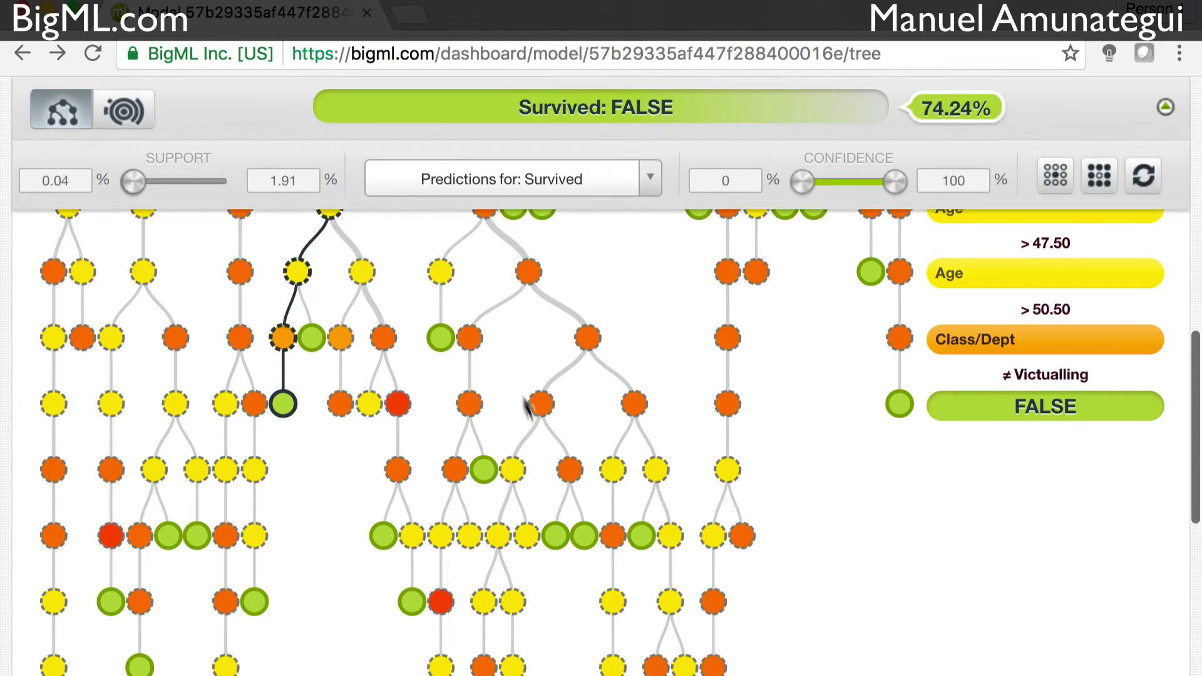
pyautogui.click(531, 558)
pyautogui.scroll(-5, 531, 558)
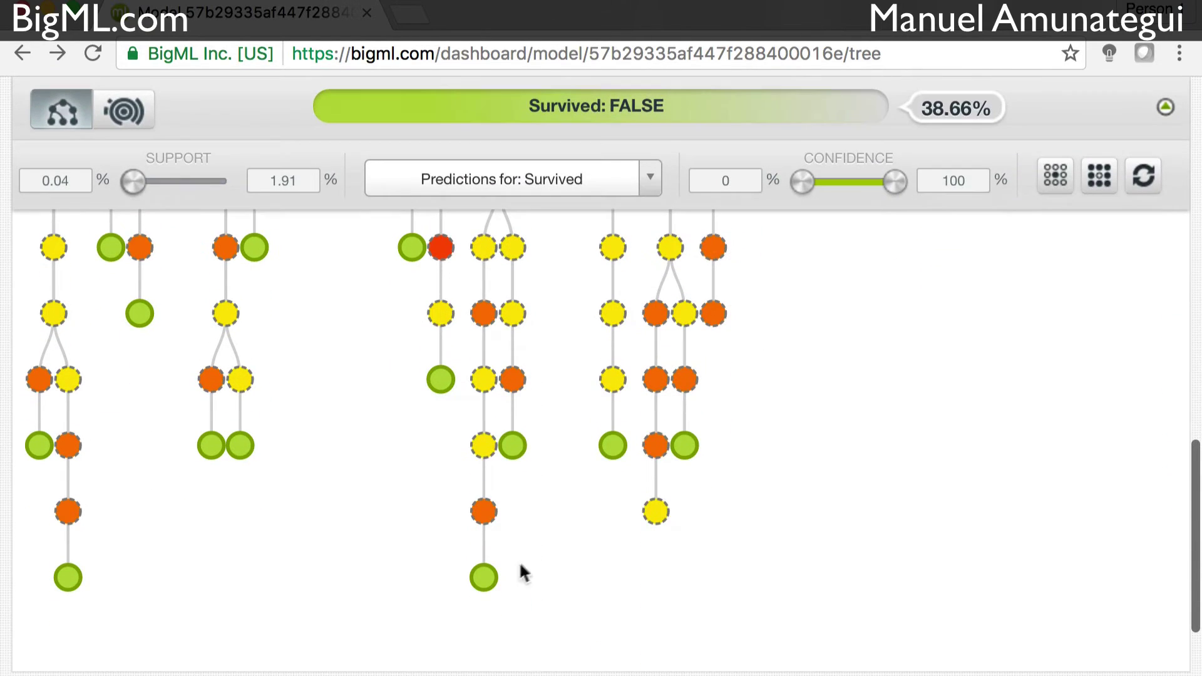
pyautogui.moveTo(486, 581)
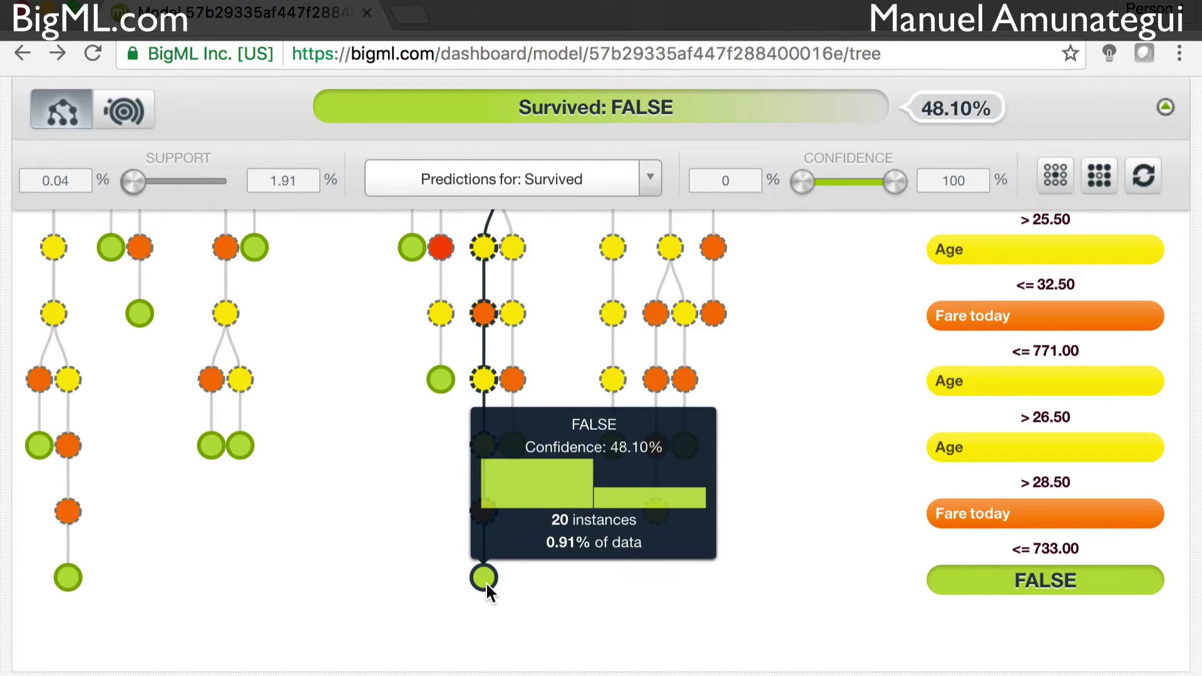
# Raise the tree's minimum confidence filter to 60.53% and view the prediction at the root Class/Dept node
pyautogui.scroll(5, 411, 495)
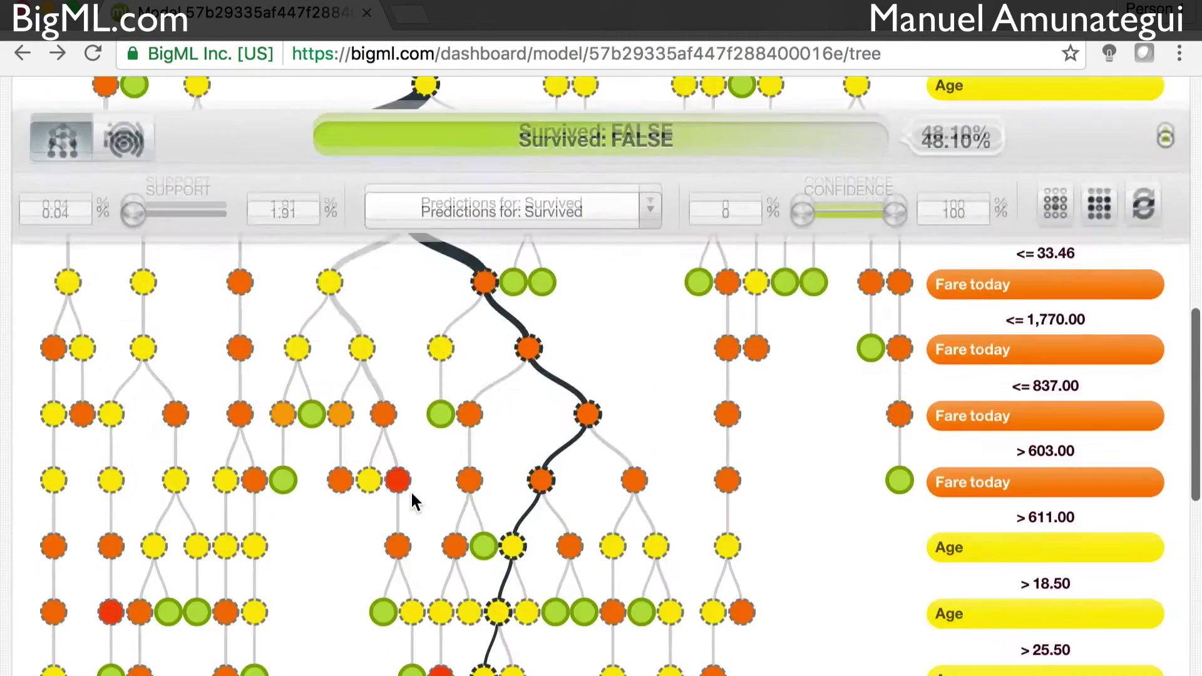
pyautogui.scroll(5, 411, 490)
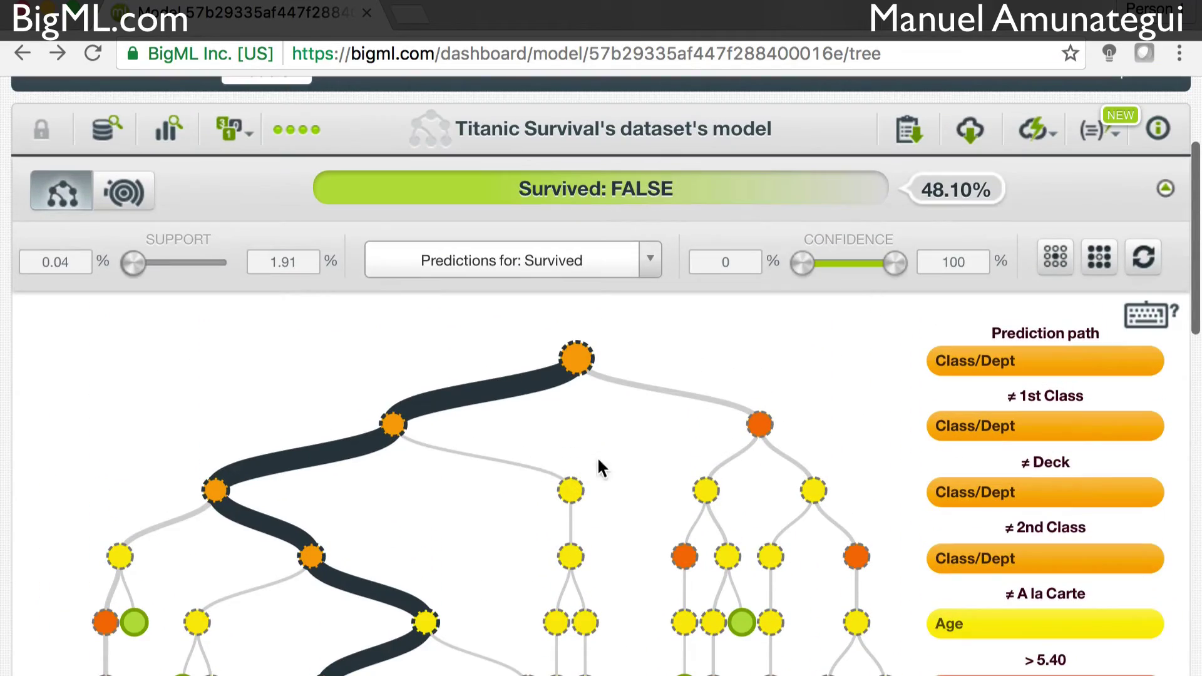
pyautogui.moveTo(802, 263); pyautogui.dragTo(862, 276)
pyautogui.click(576, 354)
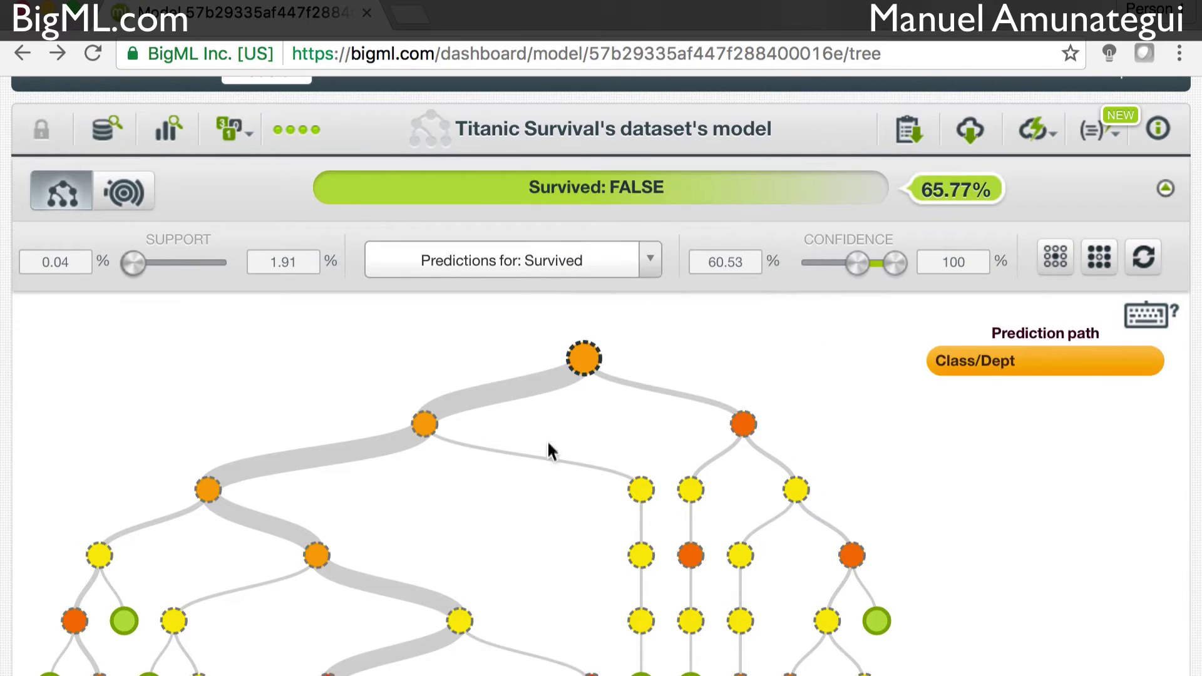
pyautogui.scroll(-1, 549, 449)
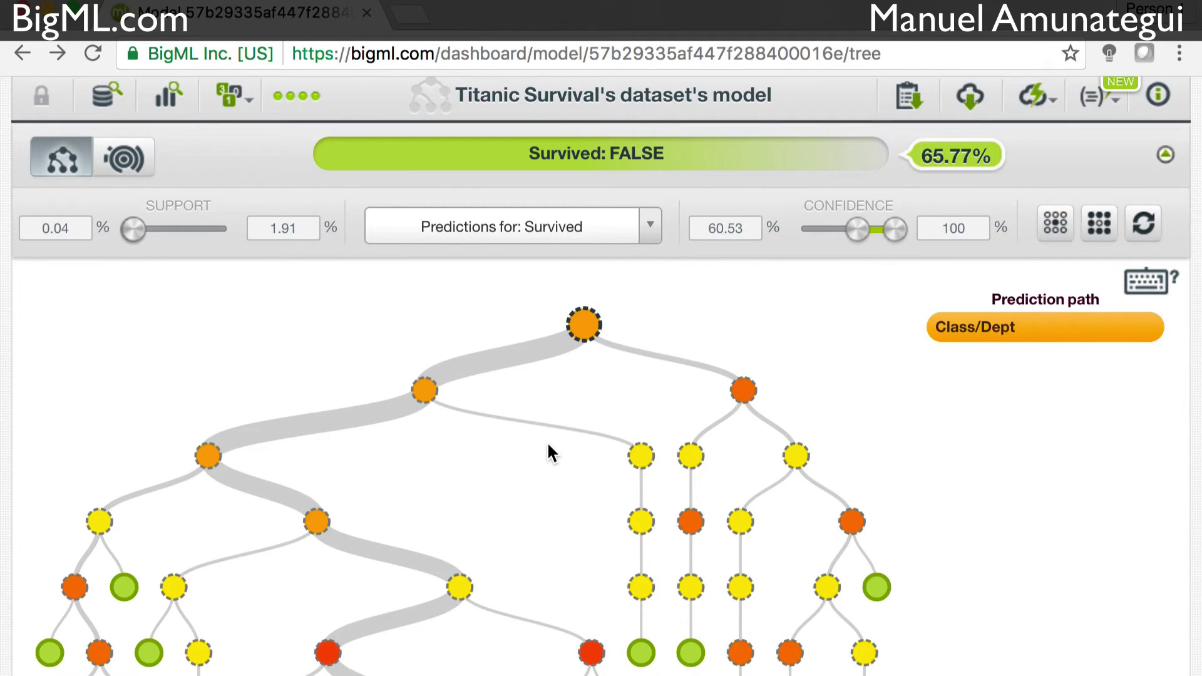
pyautogui.scroll(1, 549, 451)
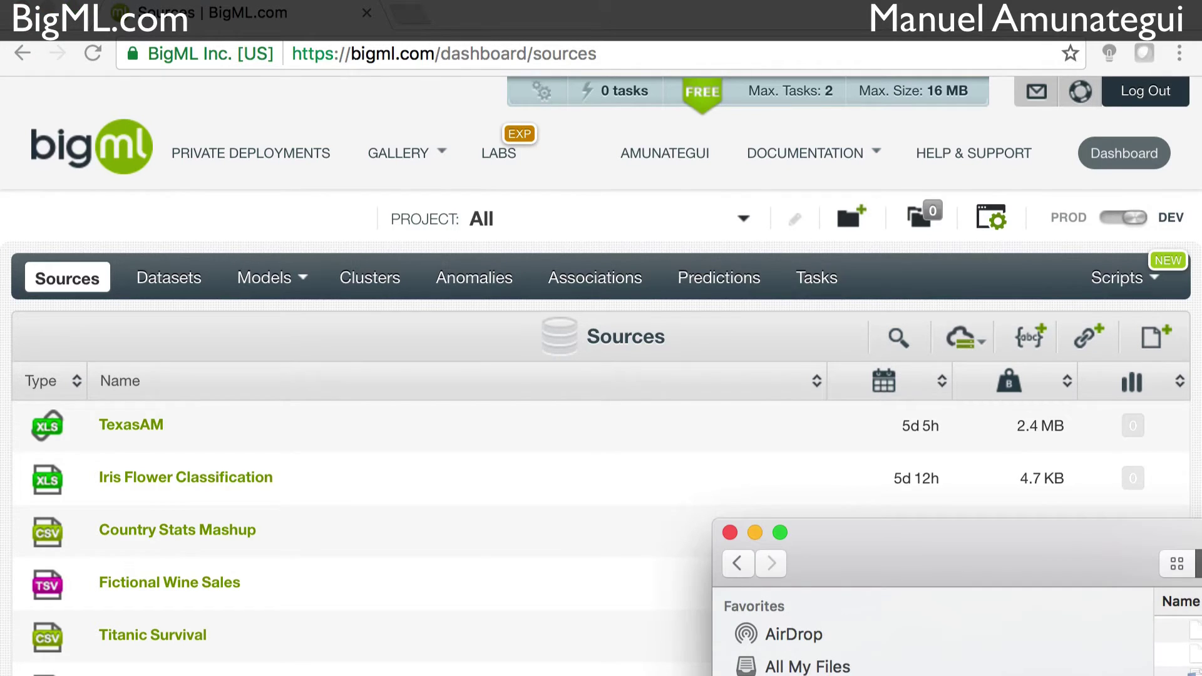
# Upload the files Titanic_train.csv and Titanic_test.csv from the Finder window as new sources
pyautogui.moveTo(579, 551); pyautogui.dragTo(383, 473)
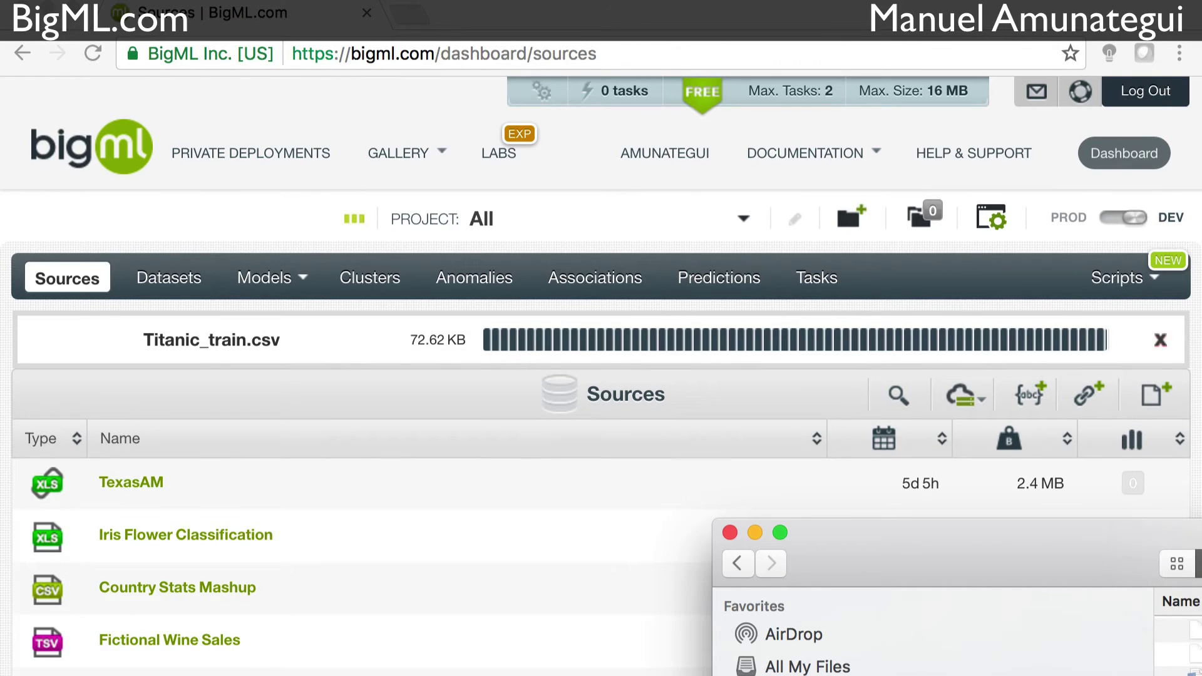
pyautogui.moveTo(1177, 670); pyautogui.dragTo(260, 534)
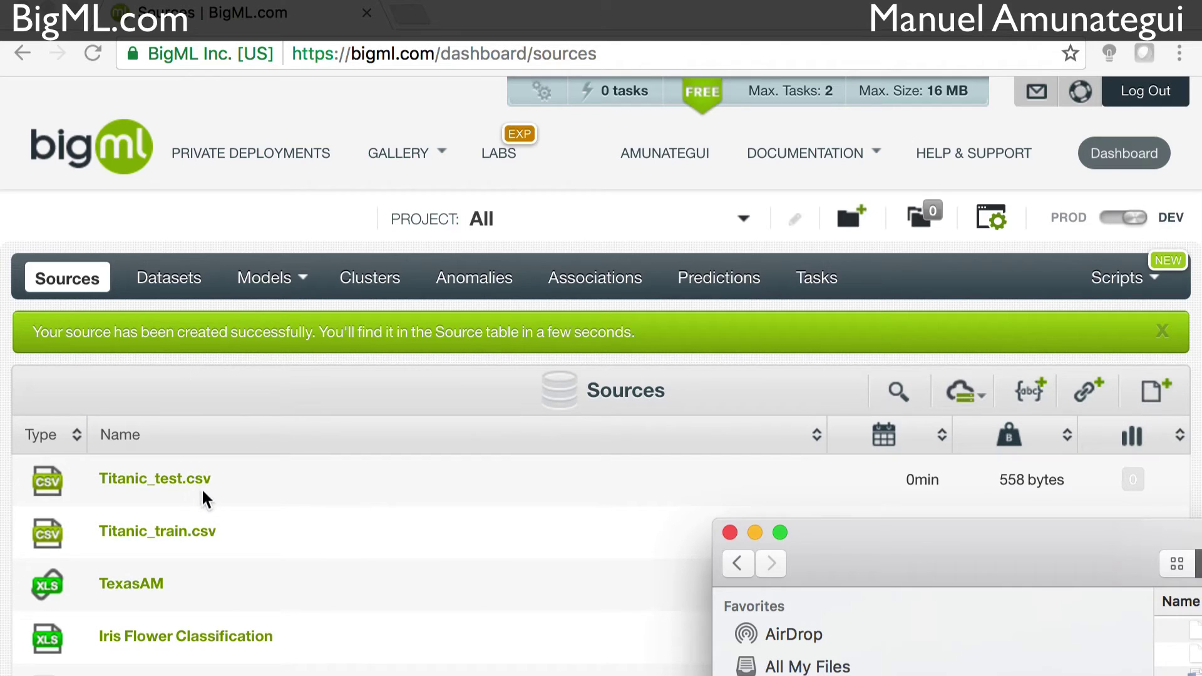
pyautogui.click(223, 499)
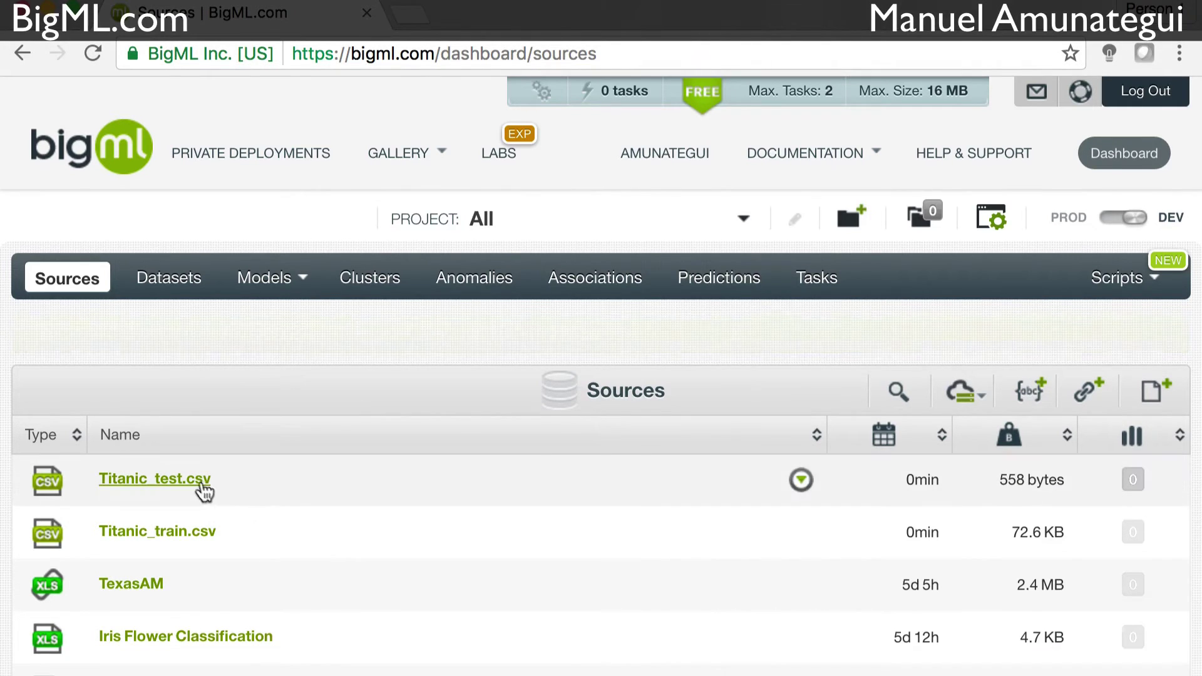
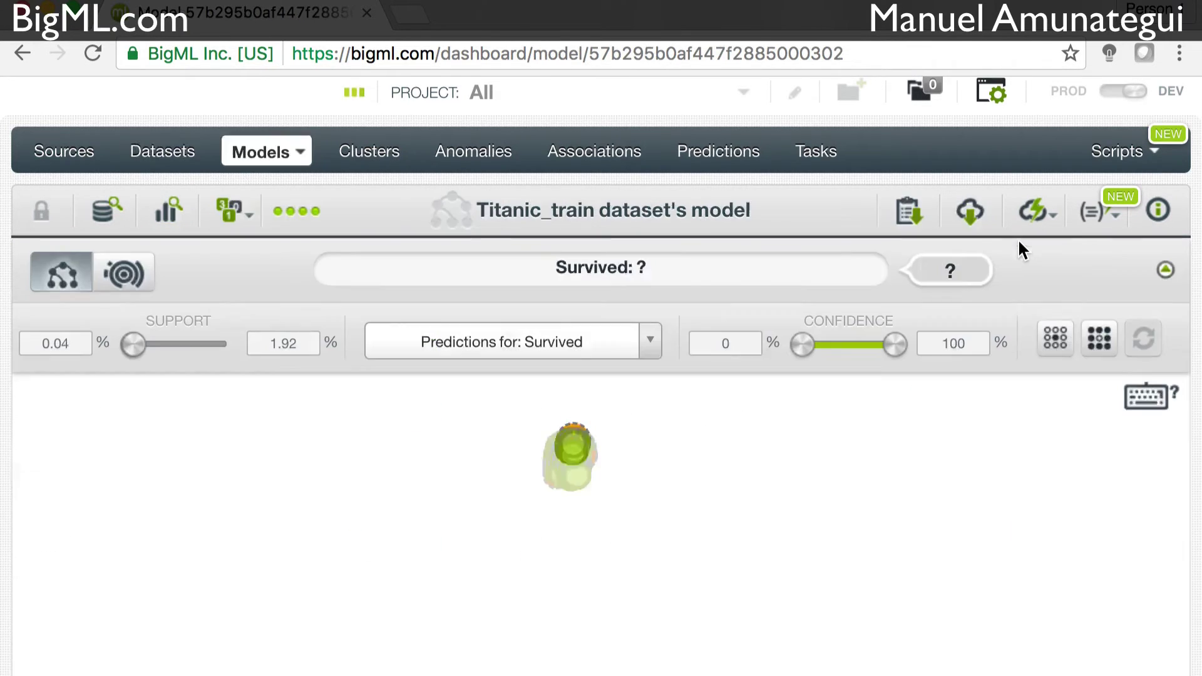
# Try to set up a batch prediction with the Titanic_train model, searching the datasets for "titanic_"
pyautogui.moveTo(1040, 224)
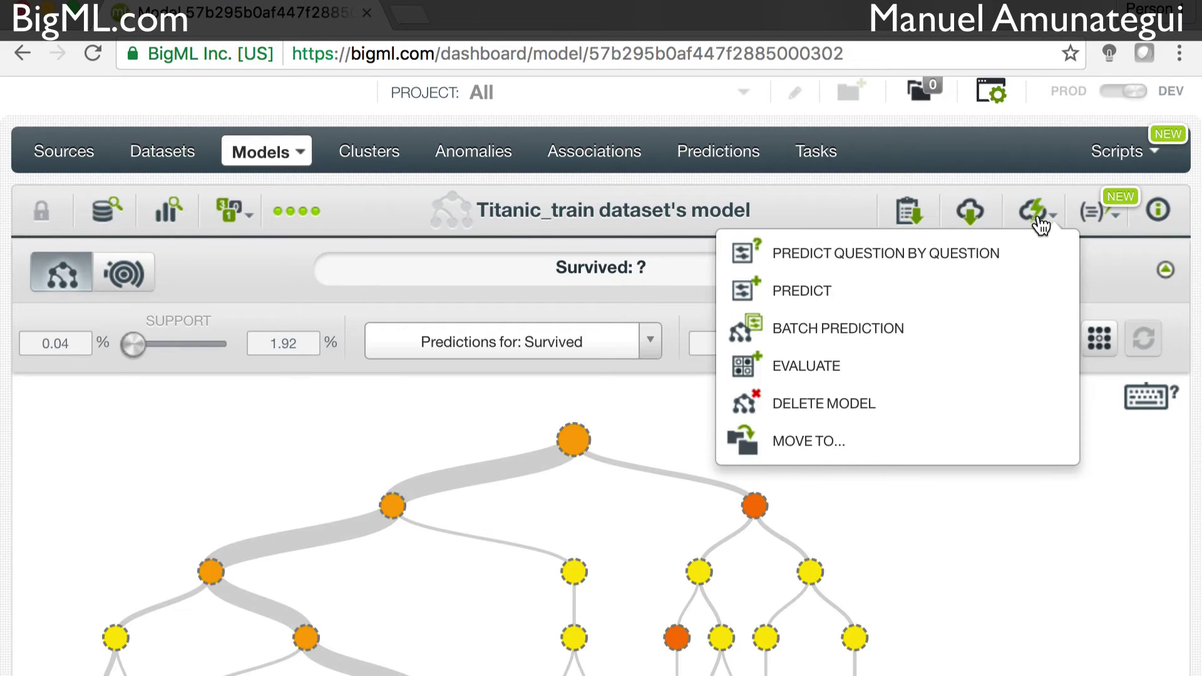
pyautogui.click(973, 332)
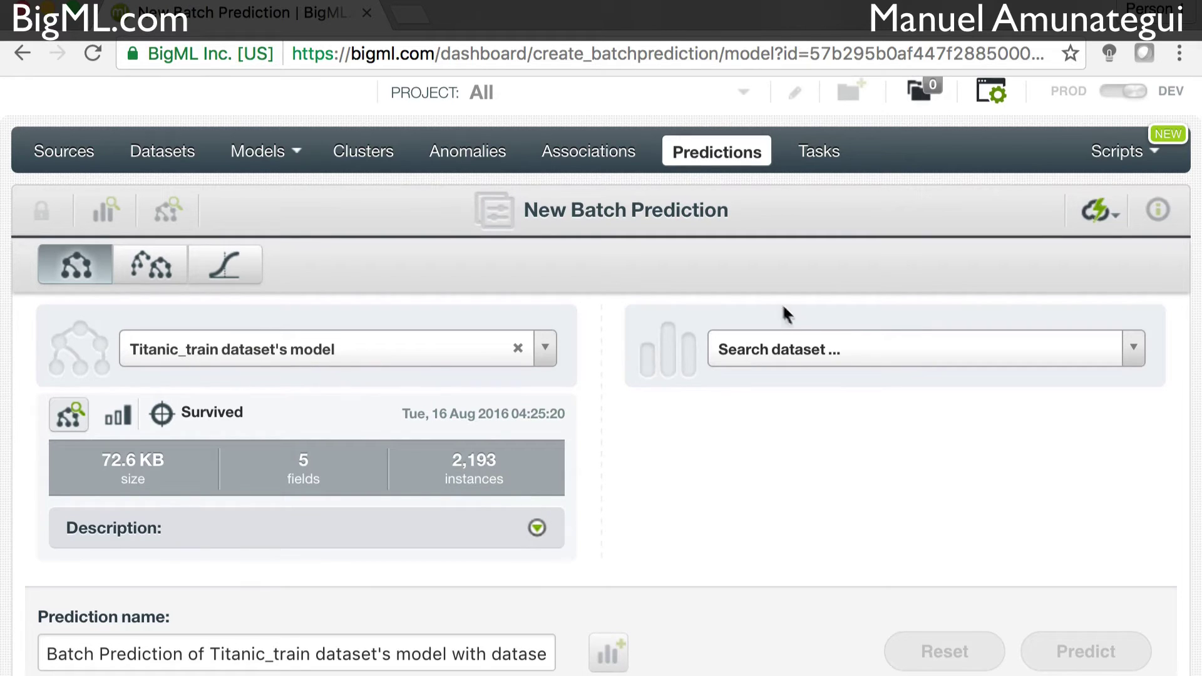
pyautogui.click(792, 348)
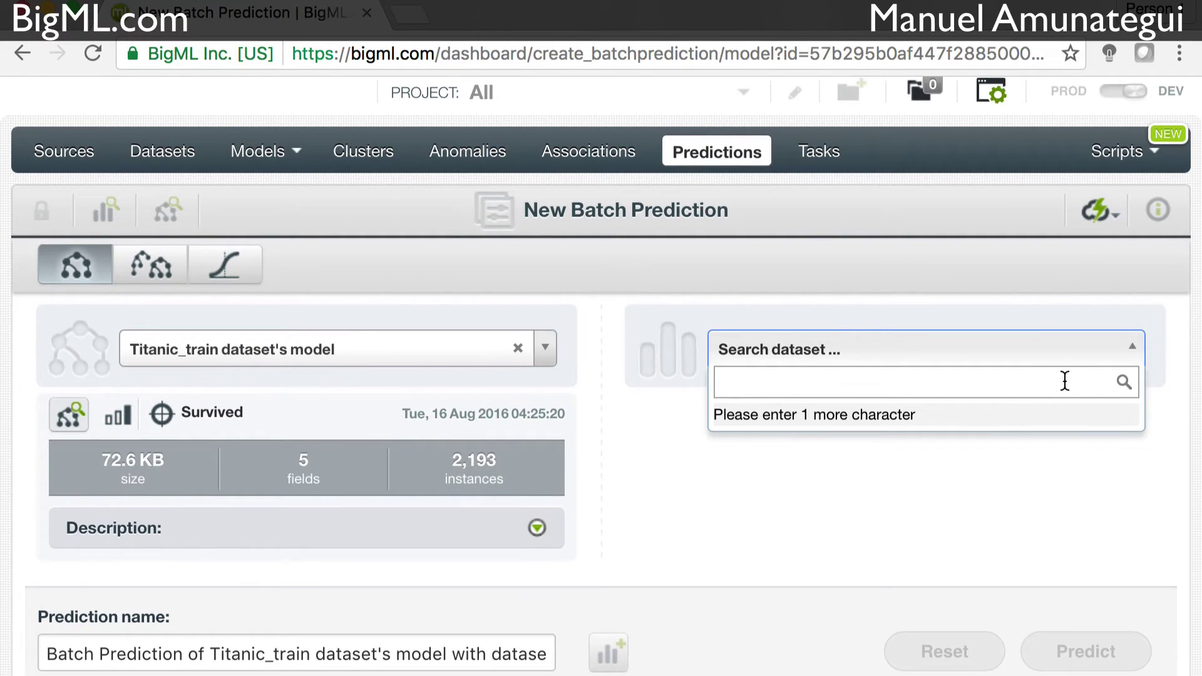
pyautogui.write('tit')
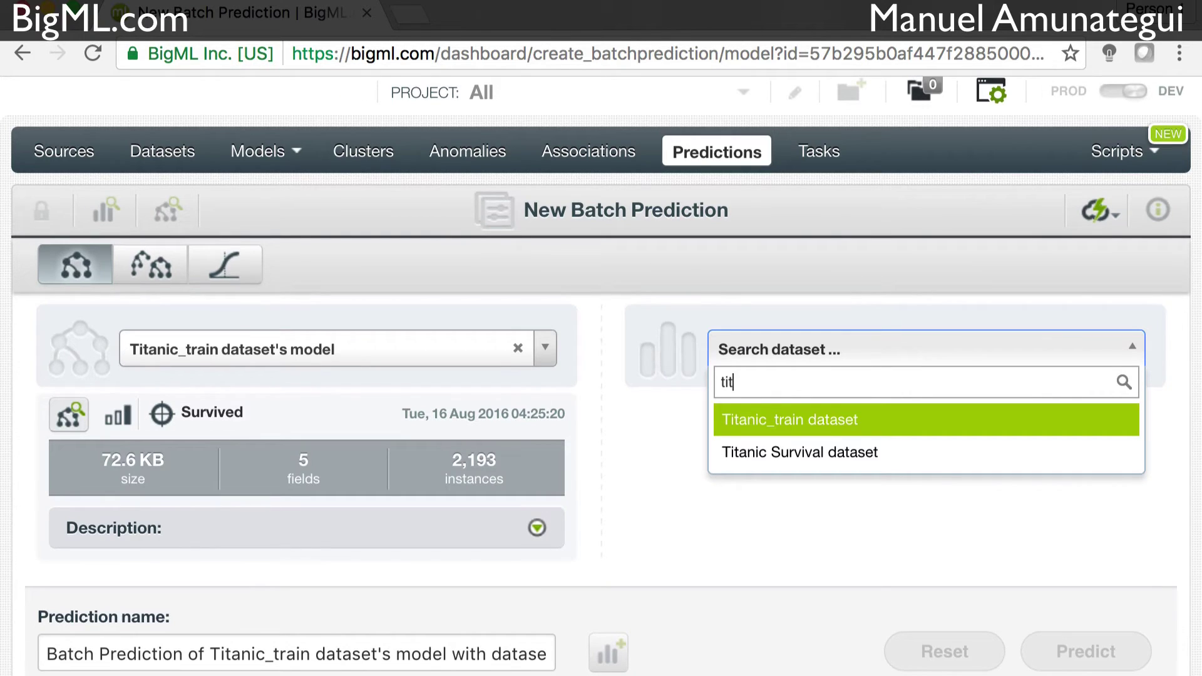
pyautogui.write('anic_')
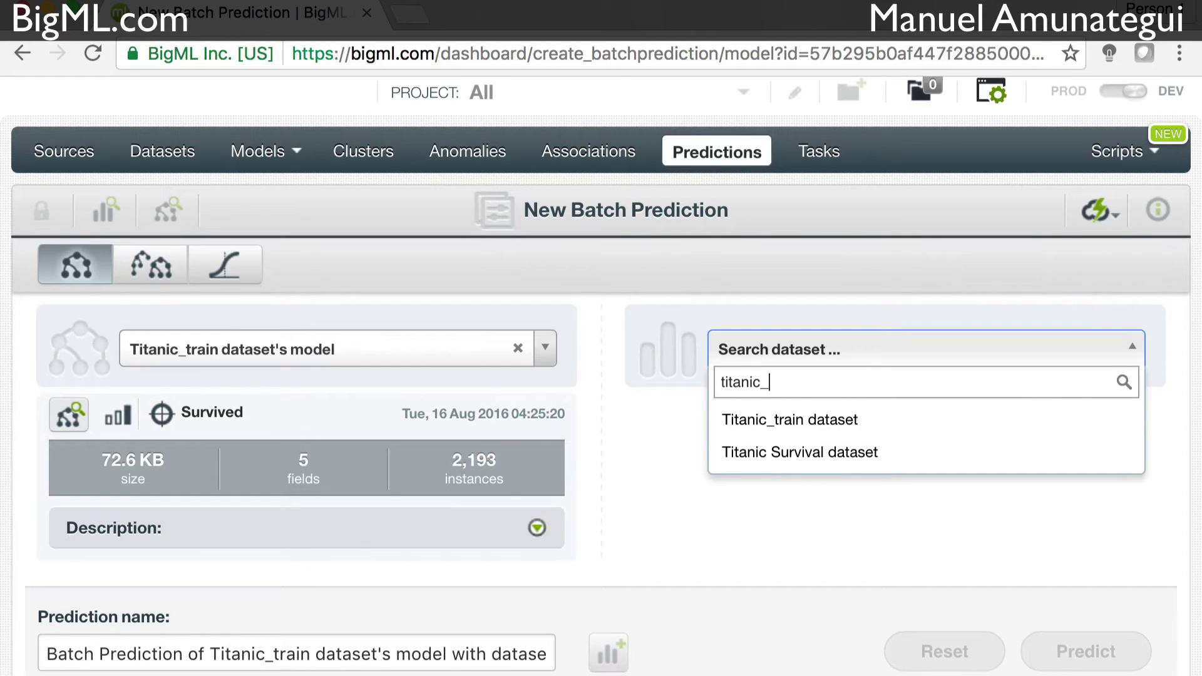
pyautogui.click(964, 460)
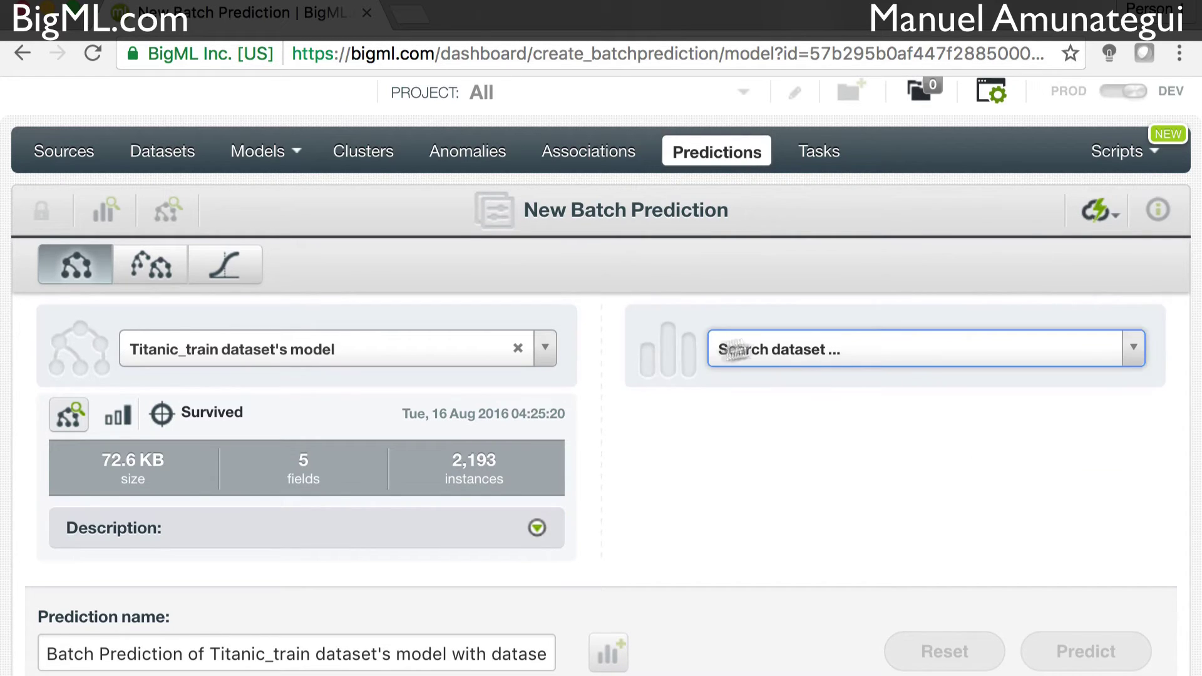
pyautogui.click(793, 351)
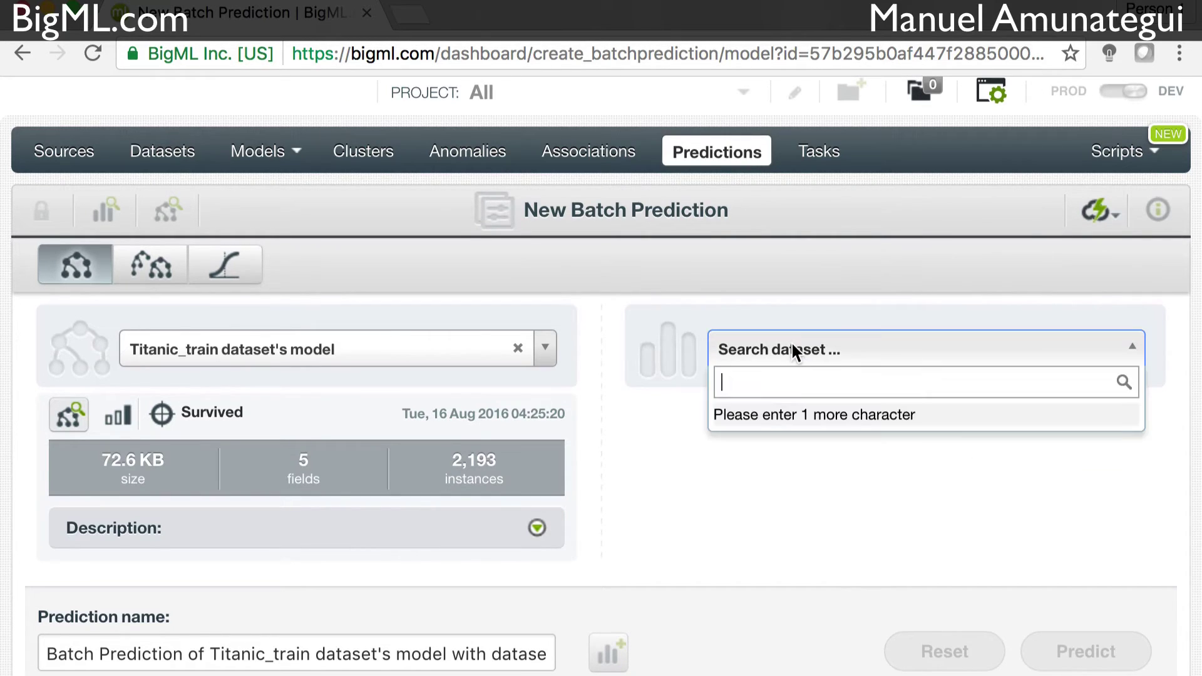
# Create a one-click dataset from the Titanic_test.csv source
pyautogui.click(67, 156)
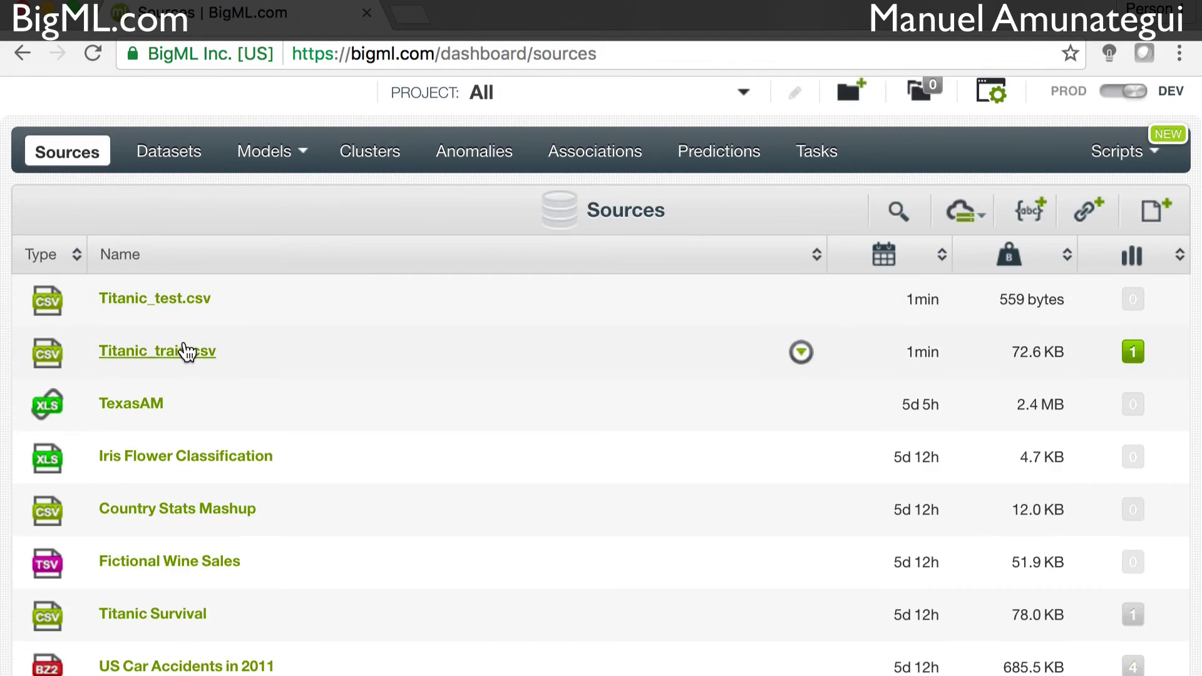
pyautogui.click(799, 300)
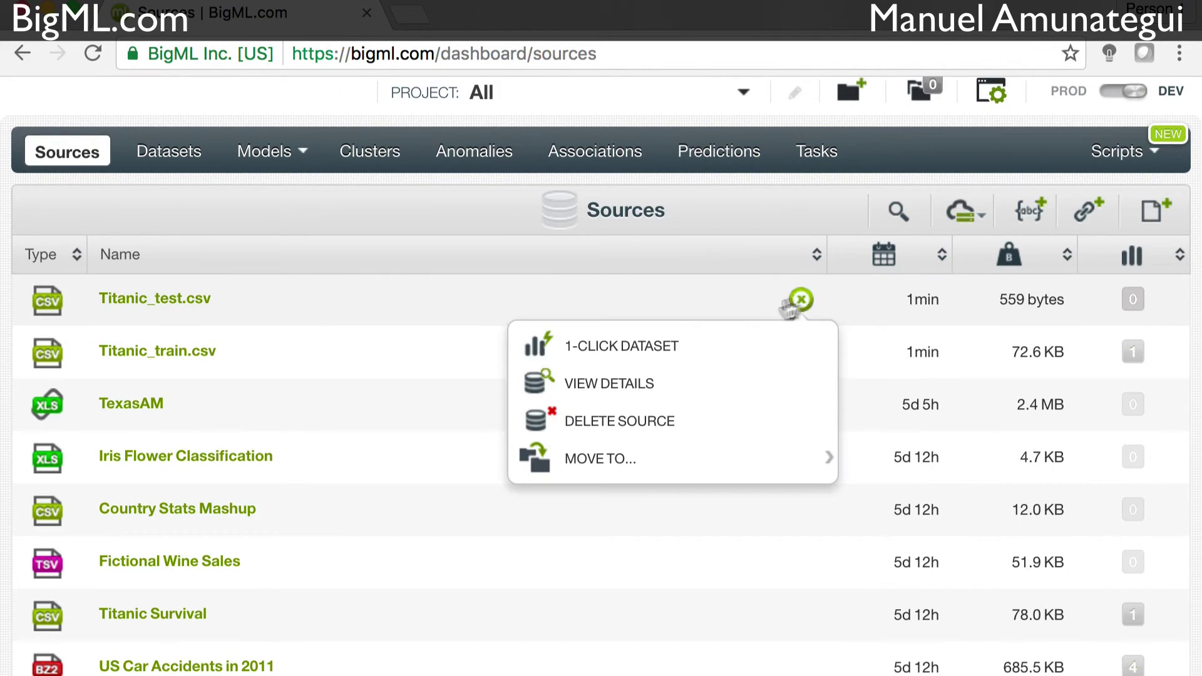
pyautogui.click(743, 348)
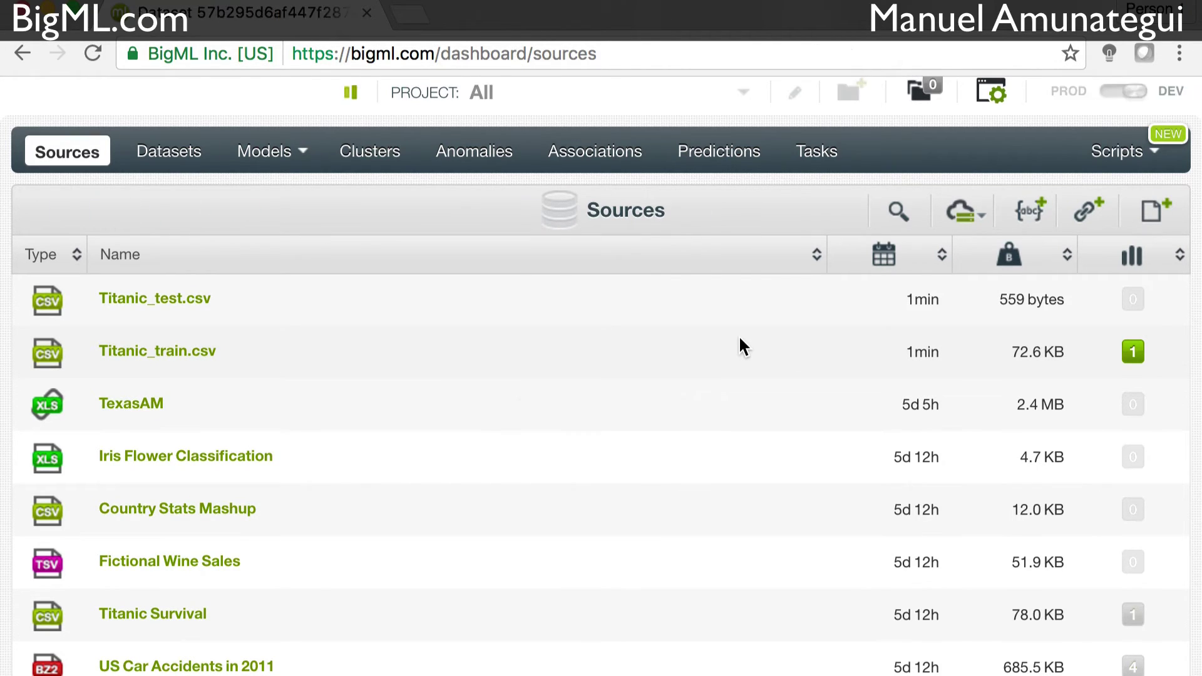
# Build a one-click model from the Titanic_train dataset in the datasets list
pyautogui.click(162, 162)
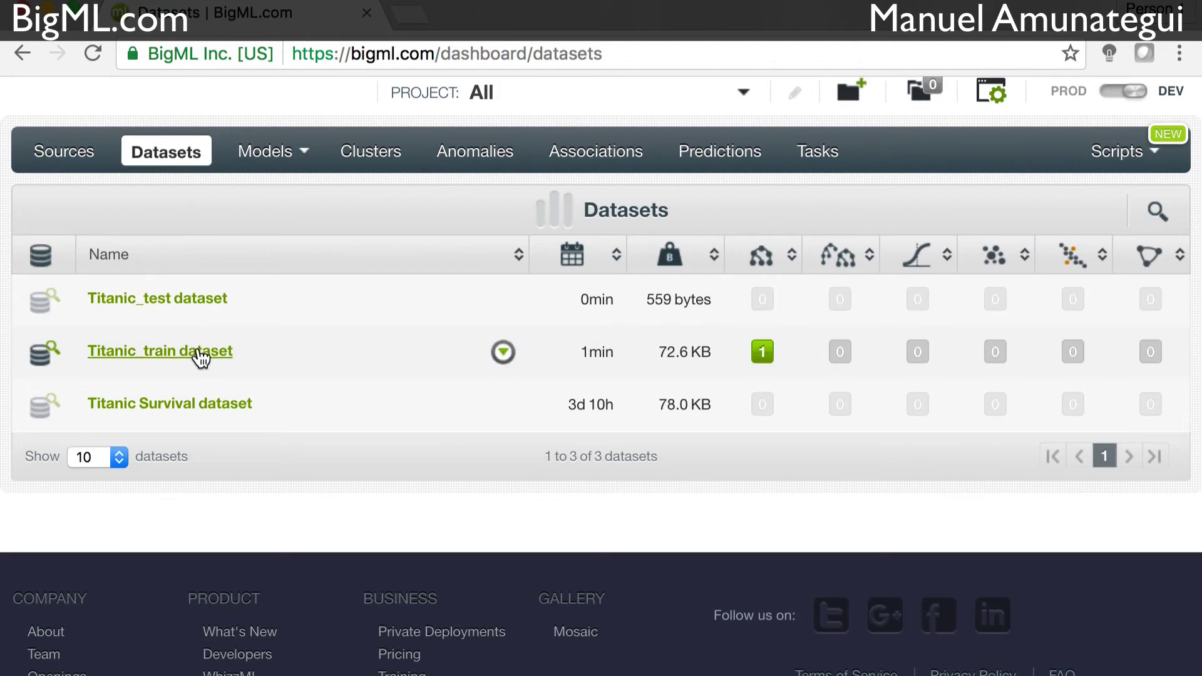
pyautogui.click(503, 352)
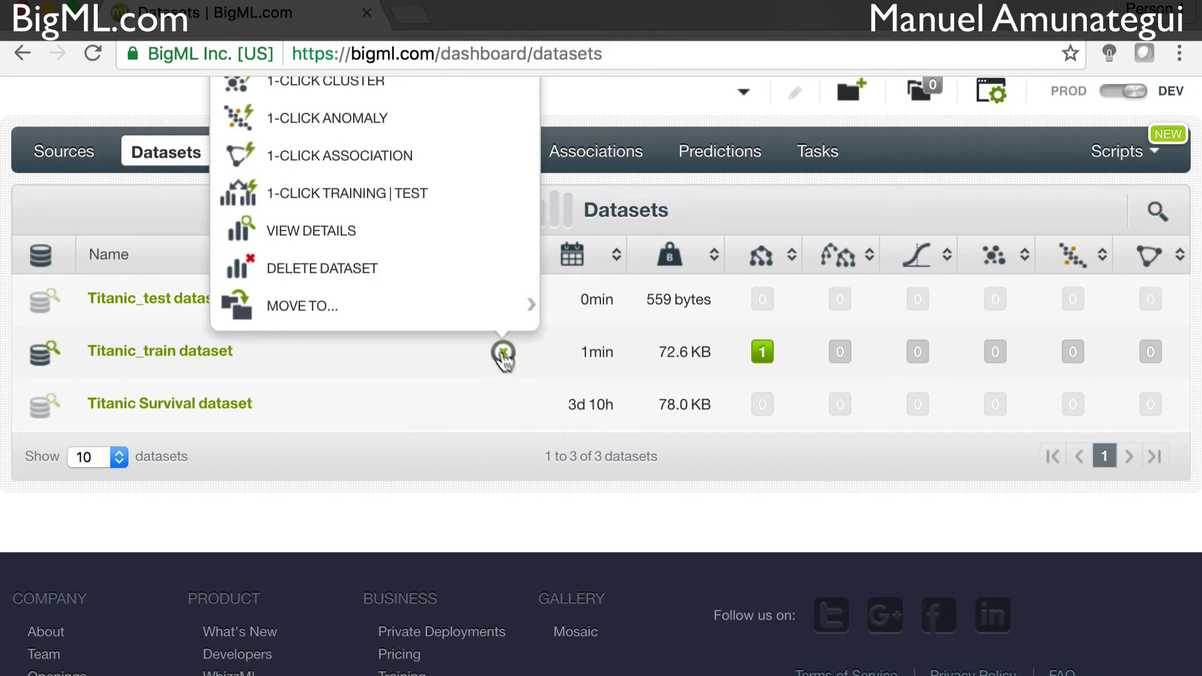
pyautogui.scroll(4, 427, 180)
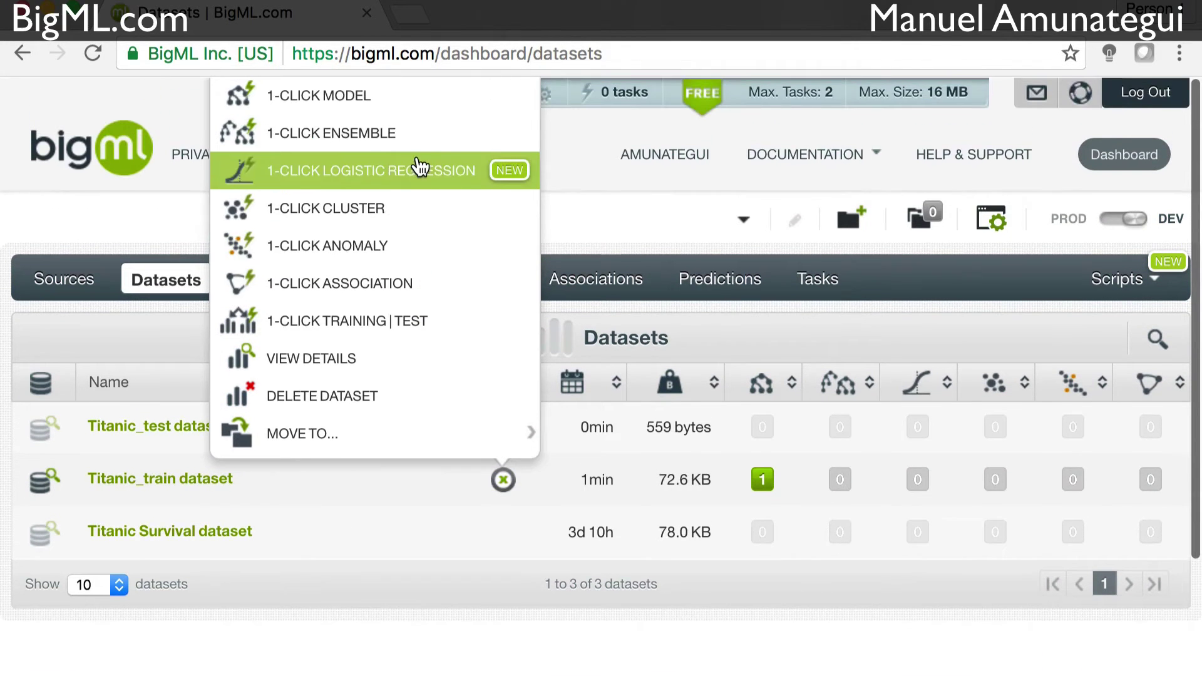
pyautogui.click(397, 125)
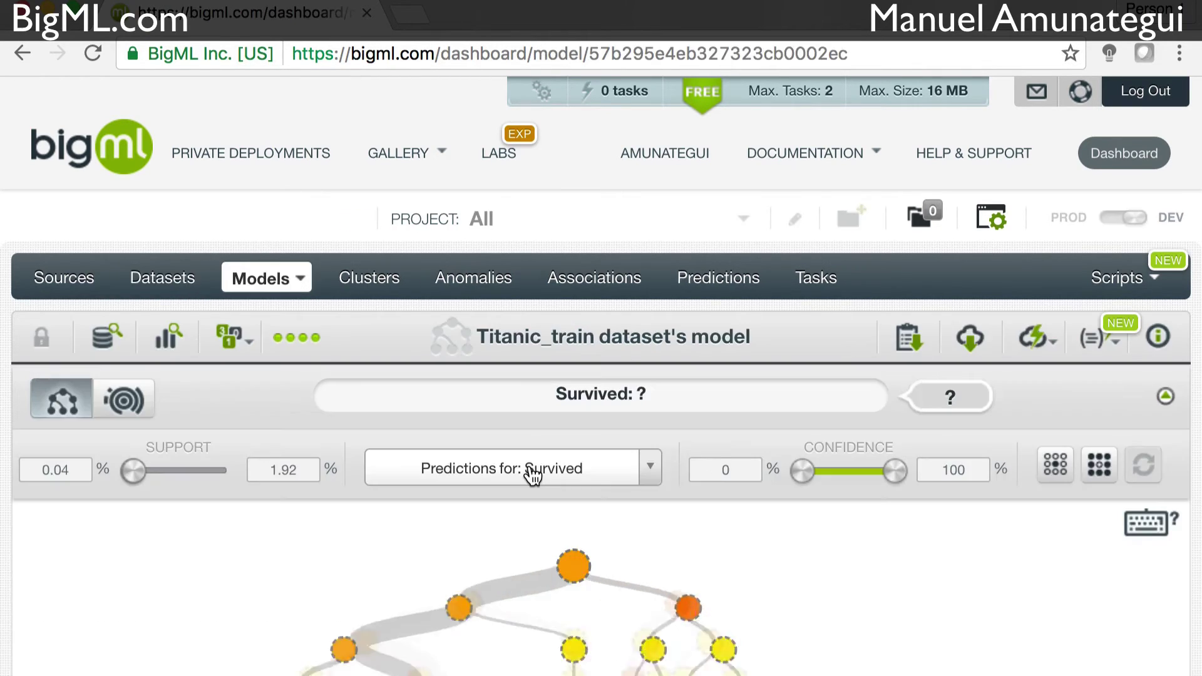
# Set up a batch prediction from the Titanic_train dataset's model, searching for and choosing the Titanic_test dataset as its input
pyautogui.click(1034, 341)
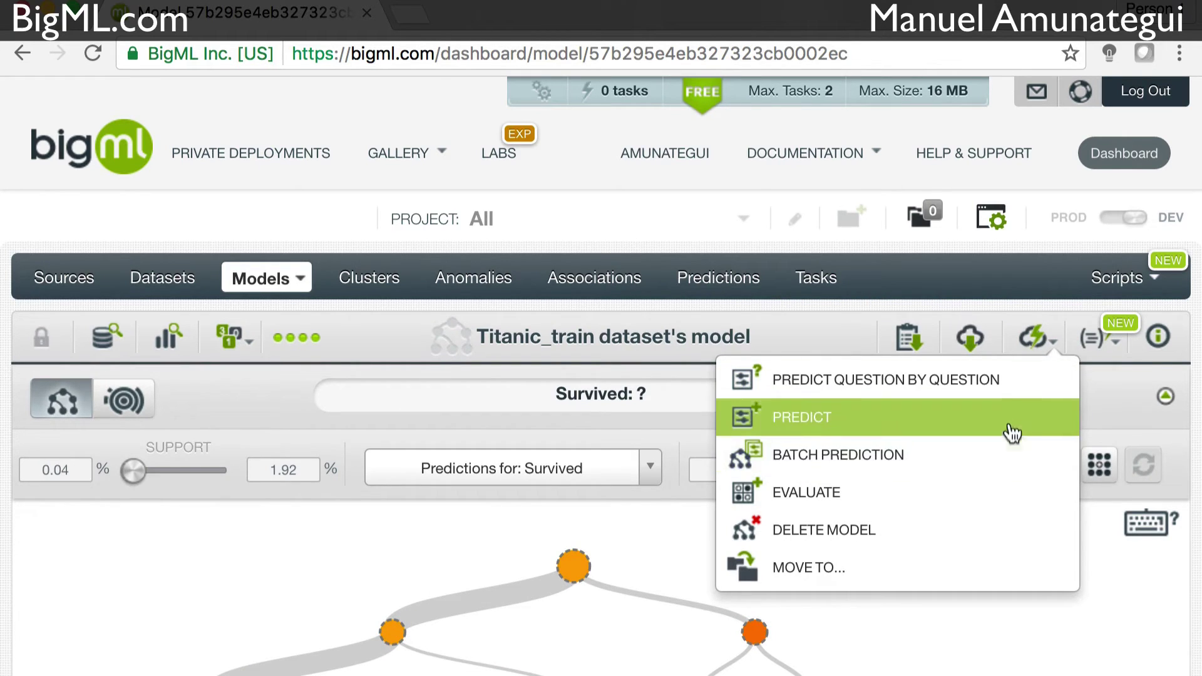
pyautogui.click(1011, 457)
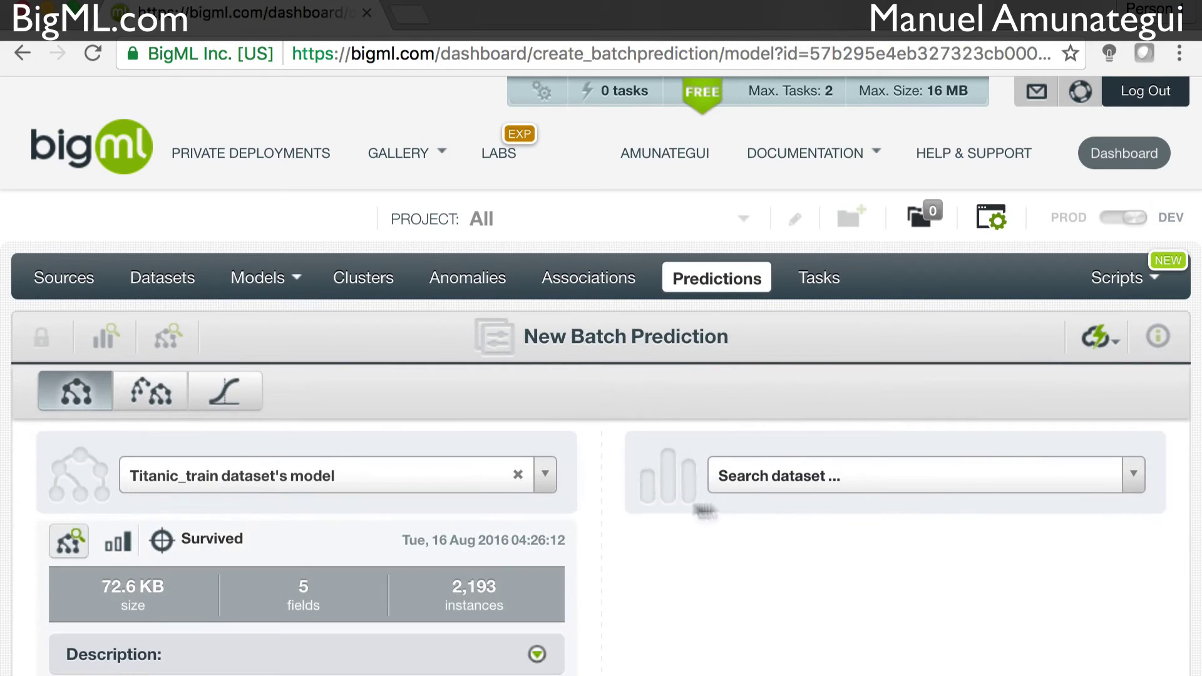
pyautogui.click(764, 476)
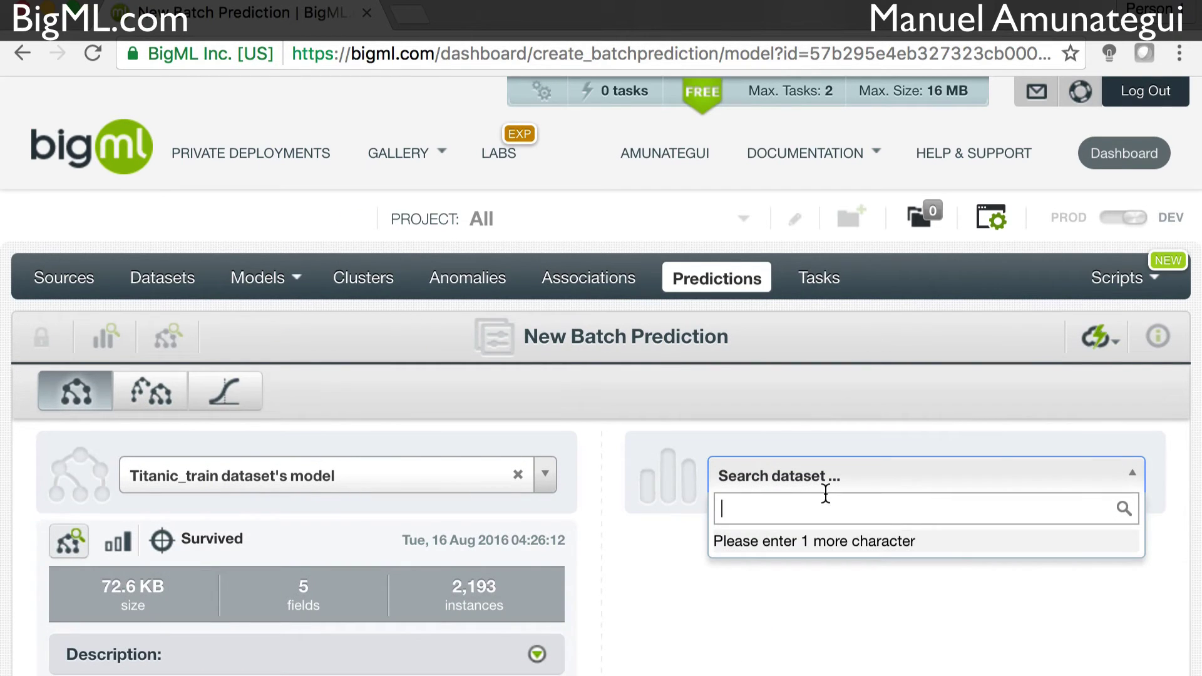
pyautogui.write('tit')
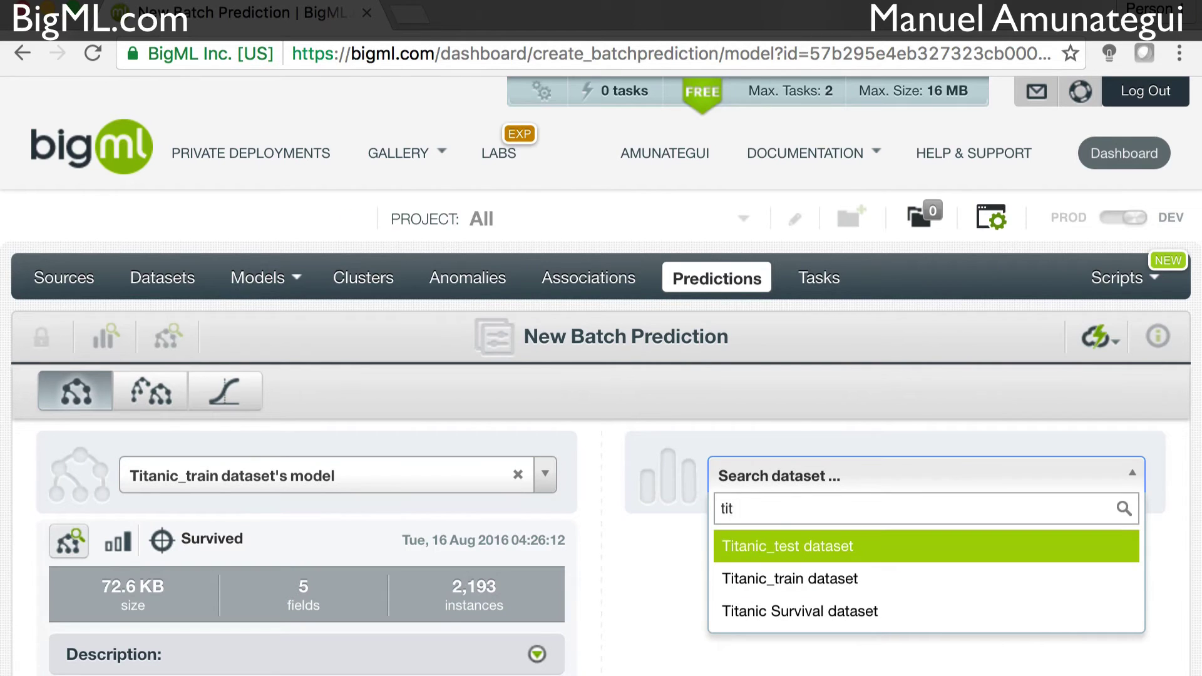
pyautogui.click(909, 548)
# Review the preview of the prediction file and run the batch prediction under its default name
pyautogui.scroll(-1, 909, 547)
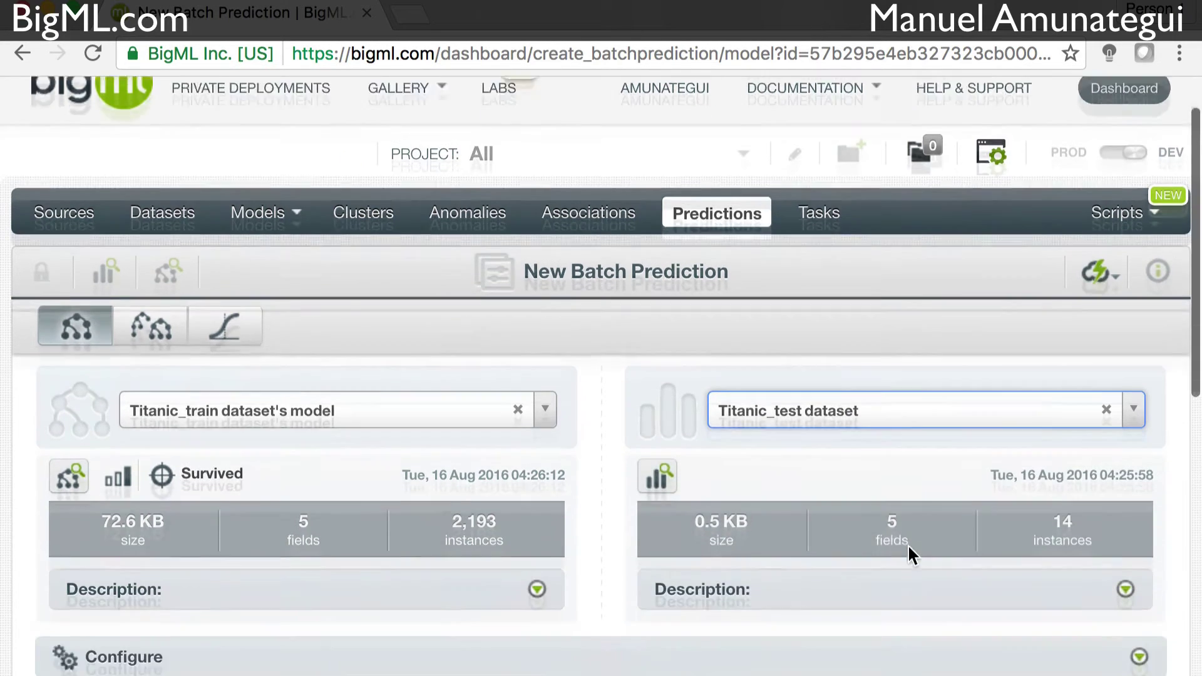
pyautogui.scroll(-3, 907, 543)
pyautogui.scroll(2, 907, 543)
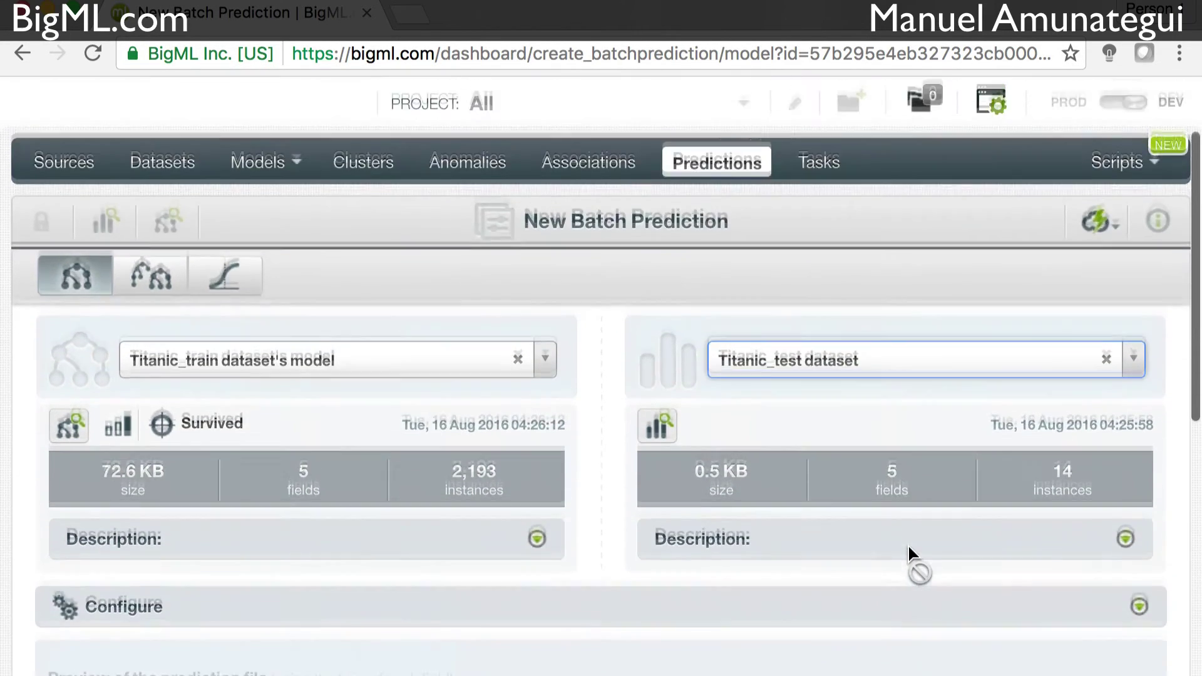
pyautogui.scroll(-8, 960, 489)
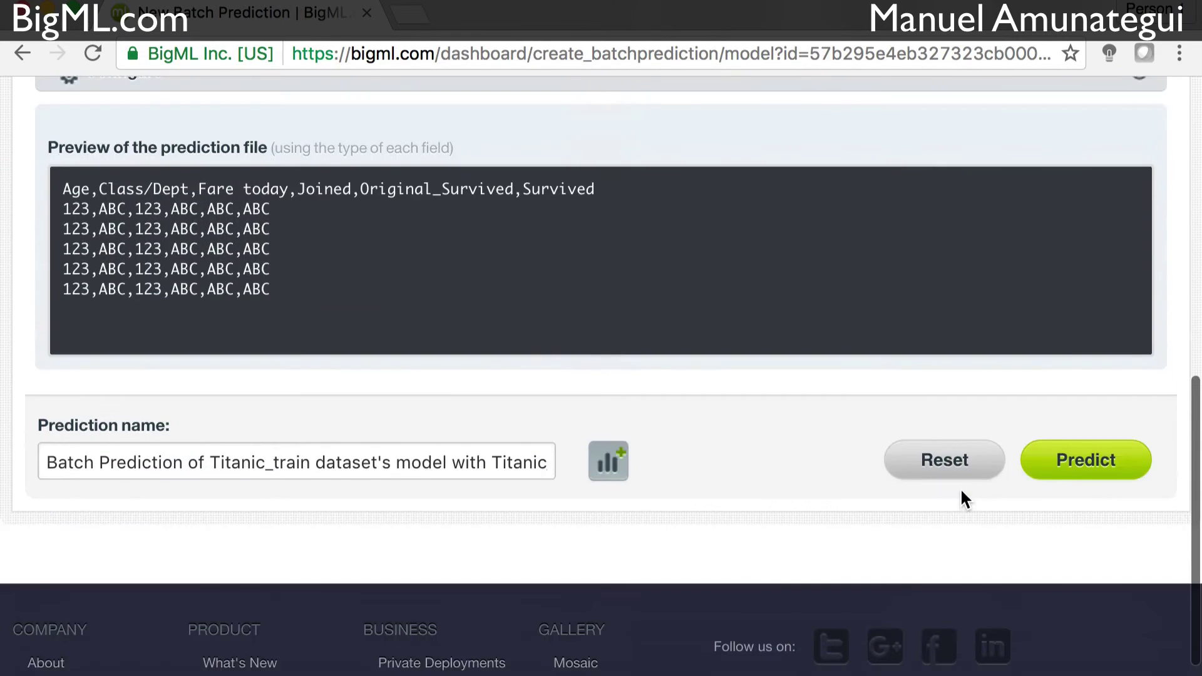
pyautogui.click(1067, 464)
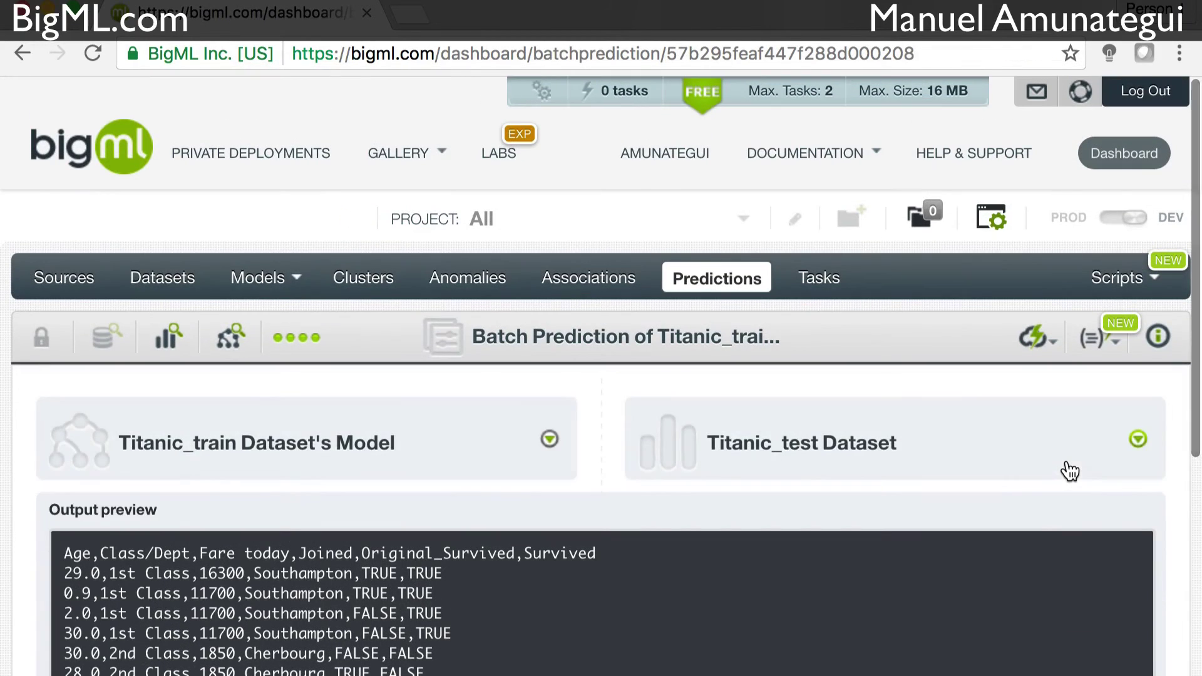
# Examine the batch prediction's output preview, comparing the Original_Survived and Survived values for each passenger row
pyautogui.scroll(-3, 920, 485)
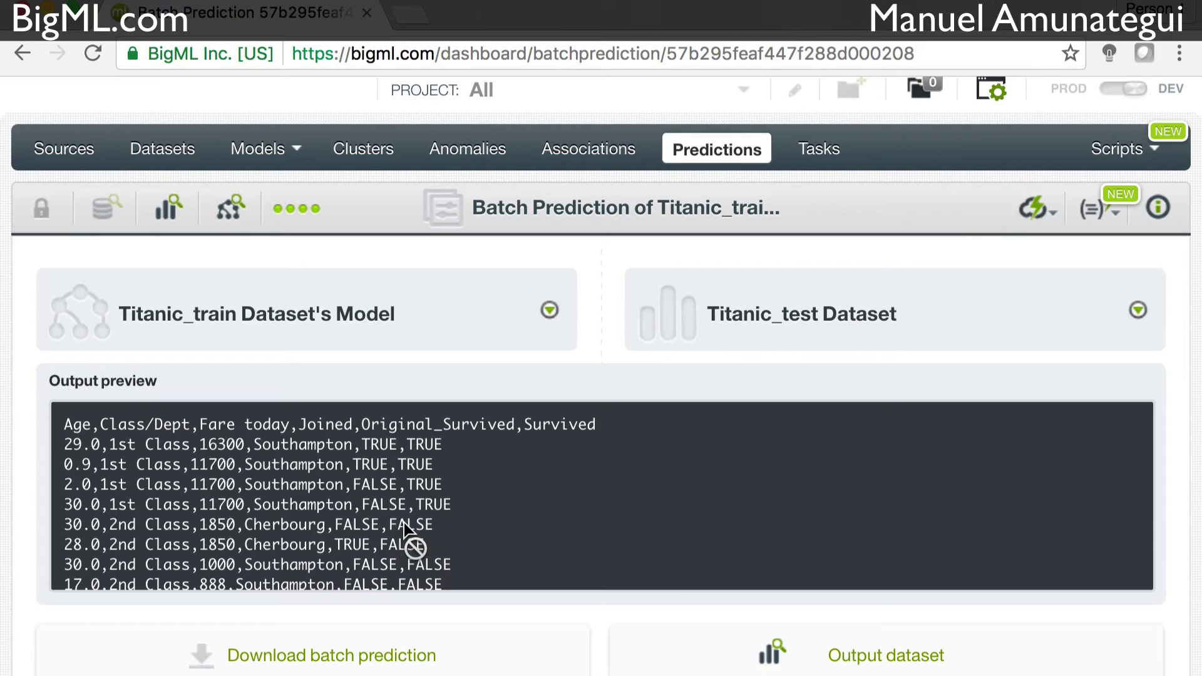
pyautogui.scroll(-3, 396, 554)
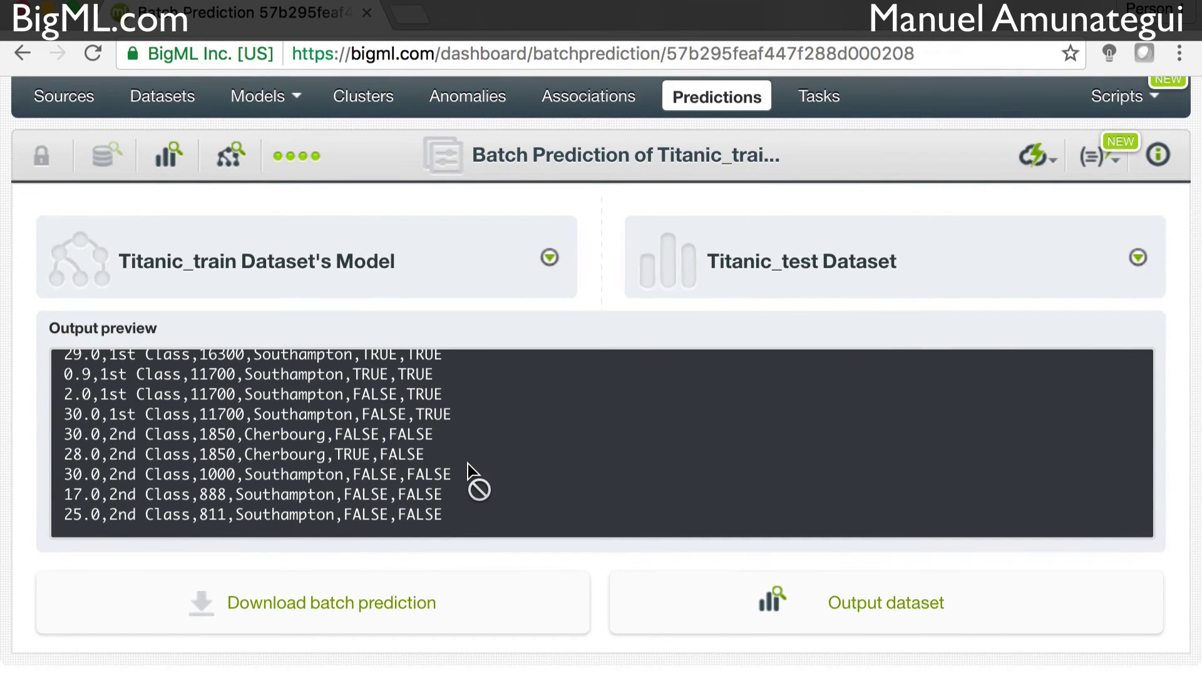
pyautogui.scroll(3, 468, 464)
pyautogui.scroll(-3, 468, 463)
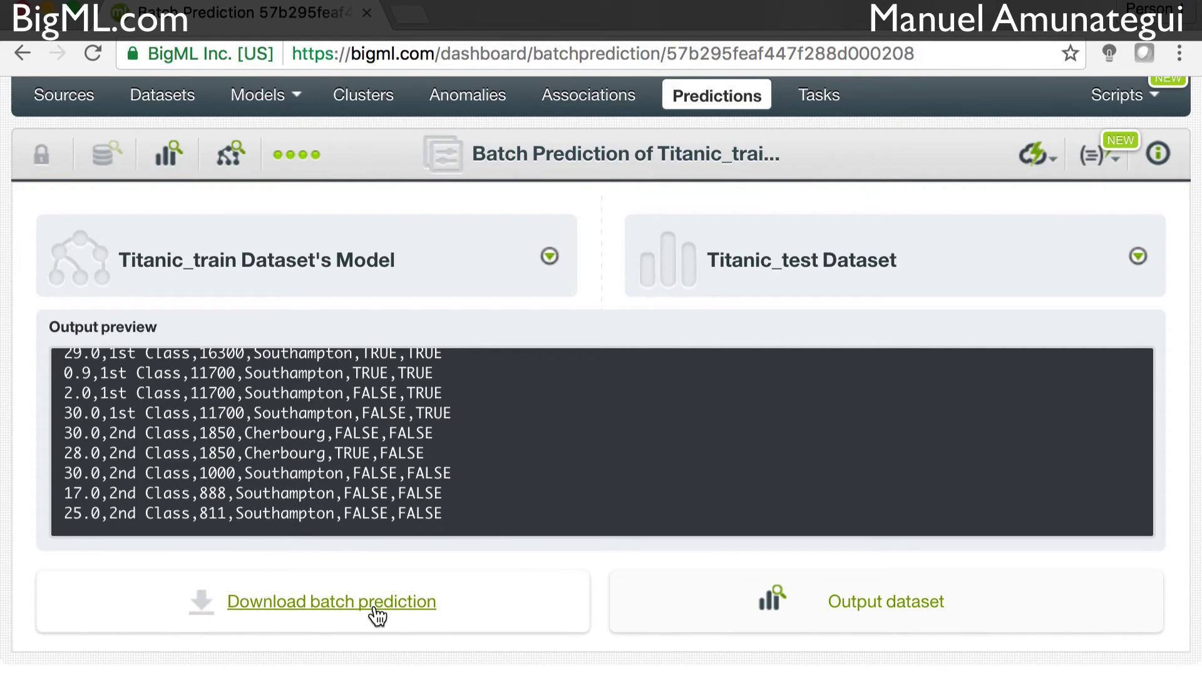
pyautogui.moveTo(378, 616); pyautogui.dragTo(397, 460)
pyautogui.scroll(3, 397, 460)
pyautogui.scroll(1, 397, 460)
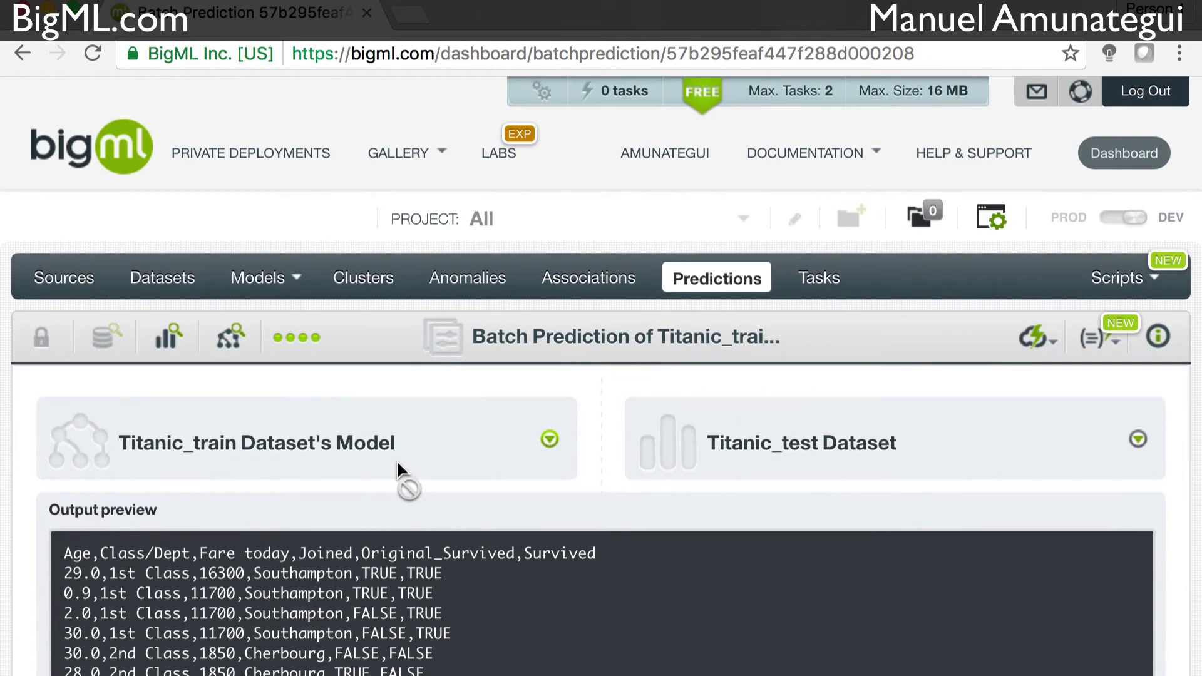
pyautogui.moveTo(397, 460); pyautogui.dragTo(397, 460)
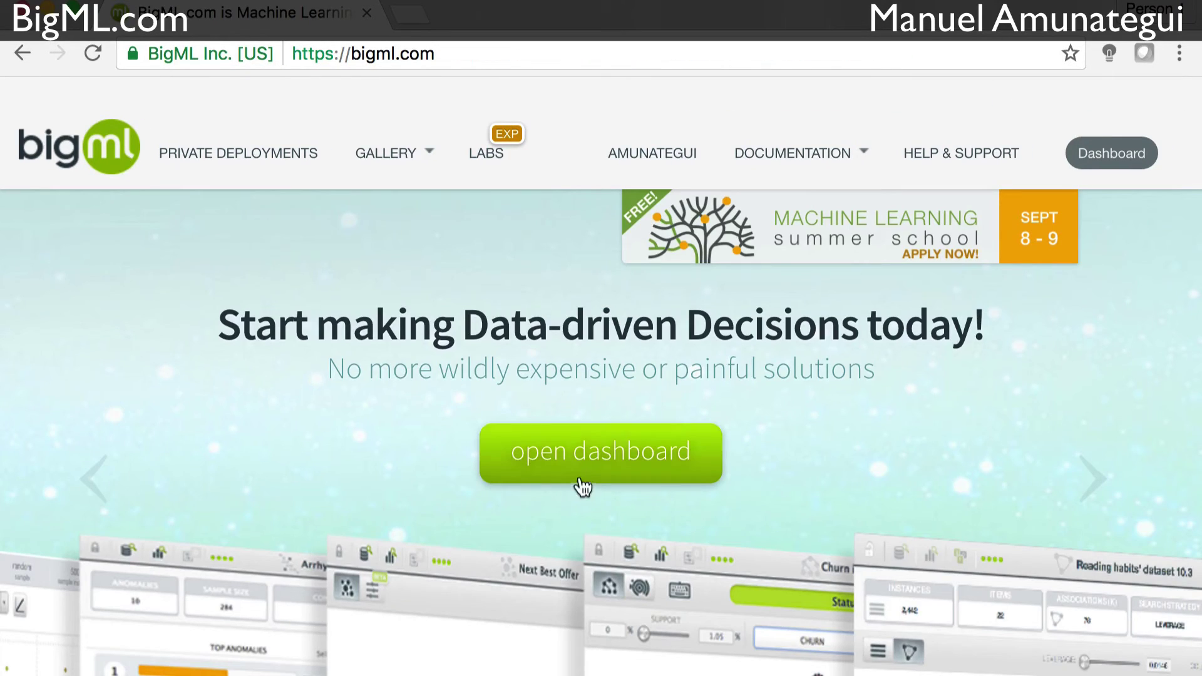
# Open the dashboard from the BigML home page, go to the public gallery and switch it to models
pyautogui.click(580, 464)
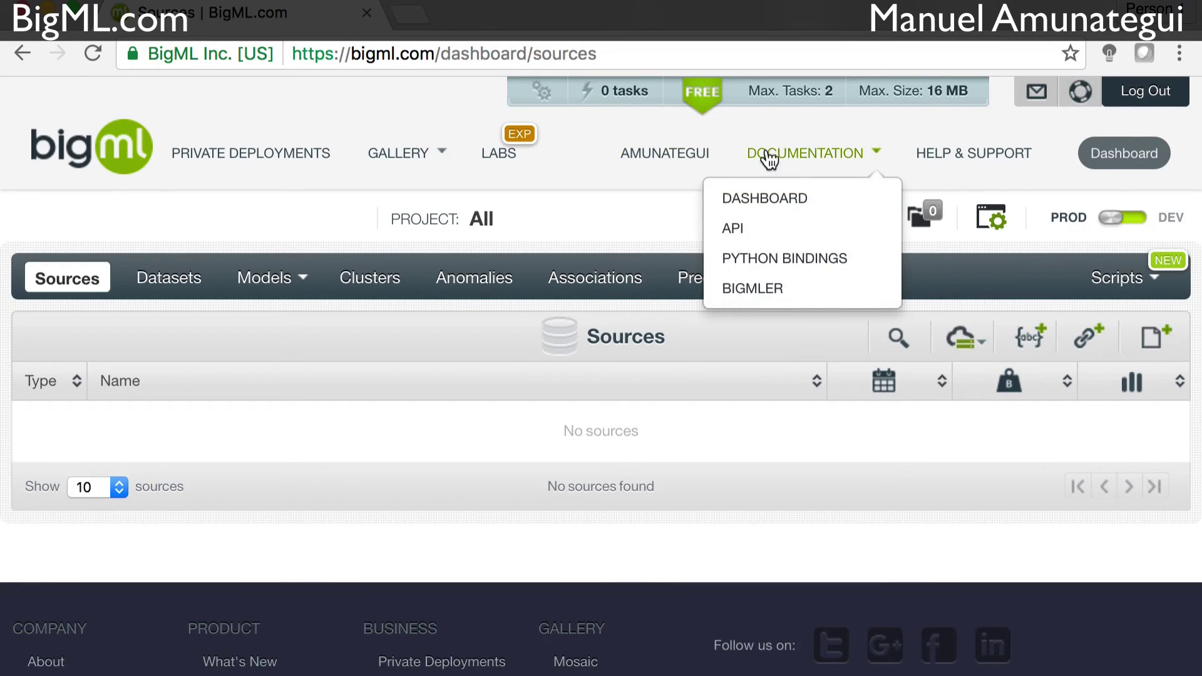
pyautogui.moveTo(404, 166)
pyautogui.click(349, 199)
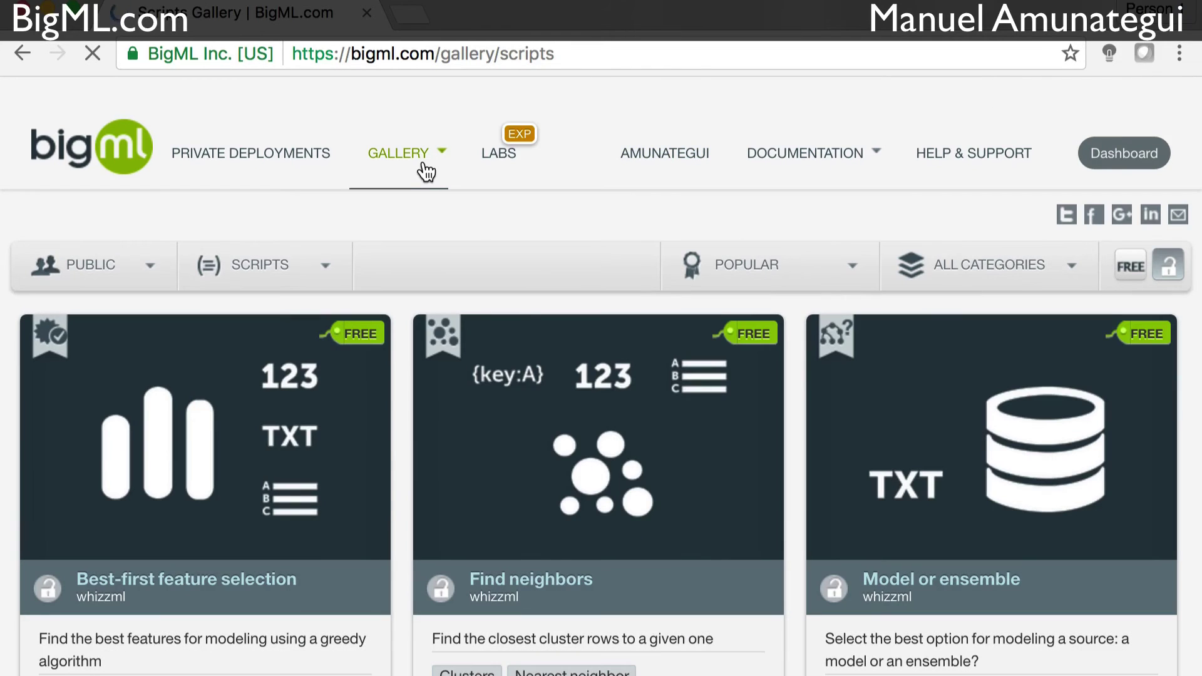
pyautogui.click(318, 262)
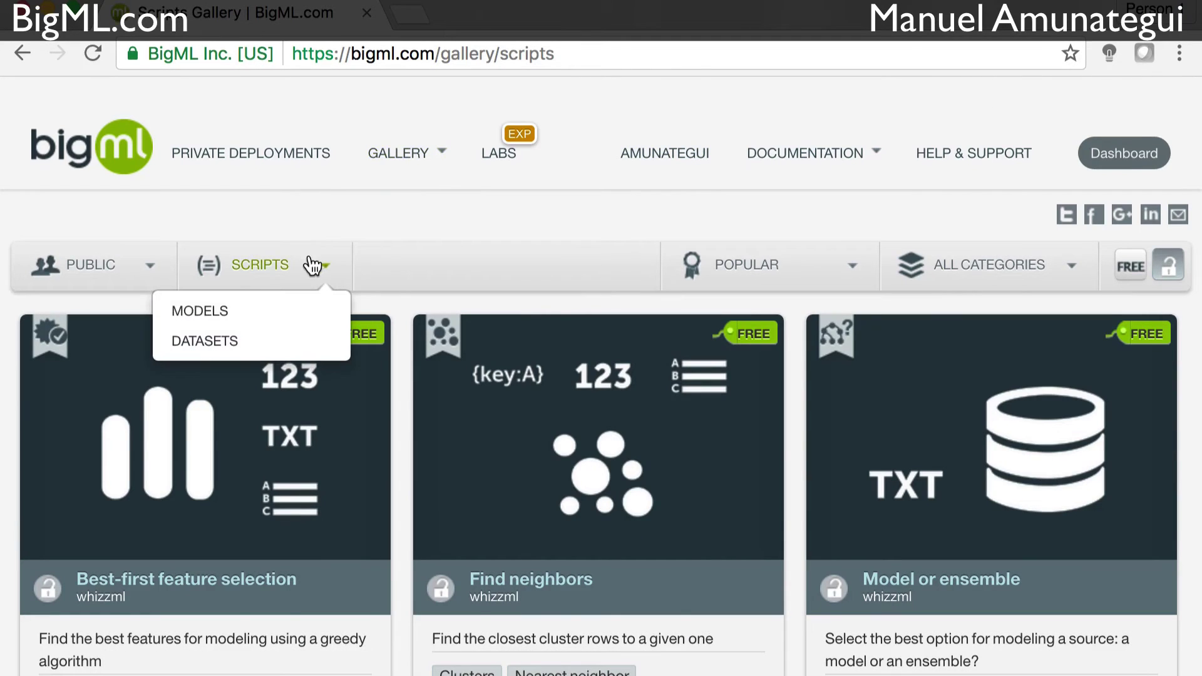
pyautogui.click(229, 325)
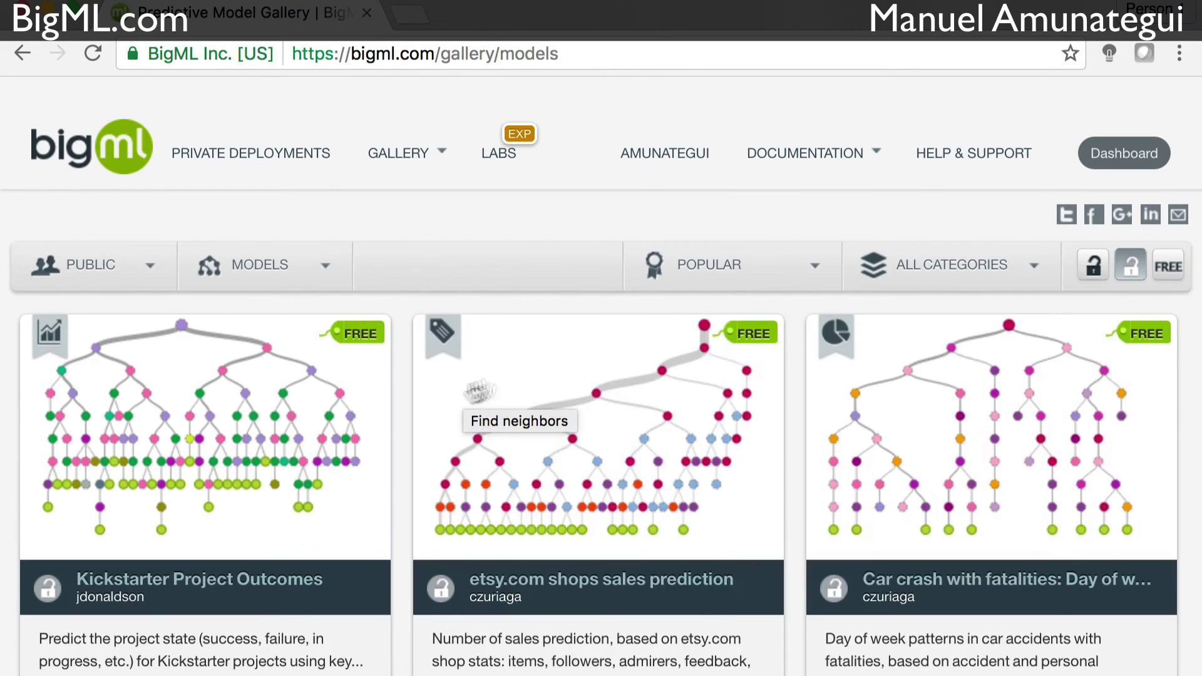
# Filter the gallery models by Higher Education & Scientific Research and open the Professors salaries' model
pyautogui.click(1029, 265)
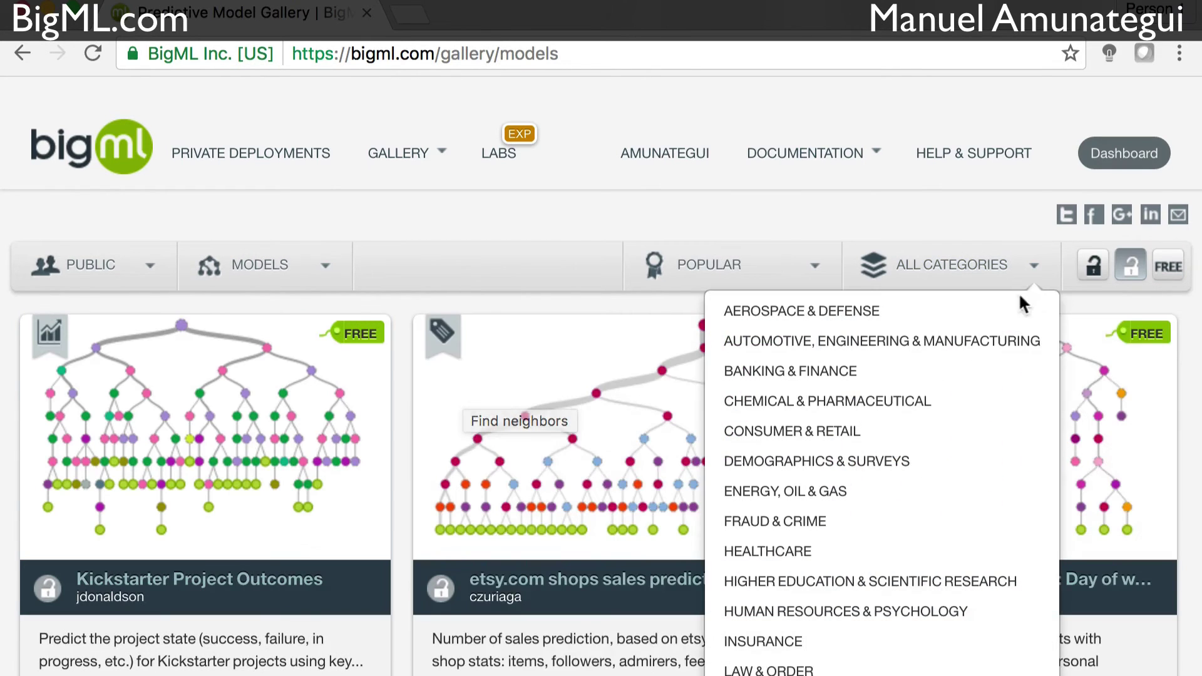
pyautogui.click(874, 582)
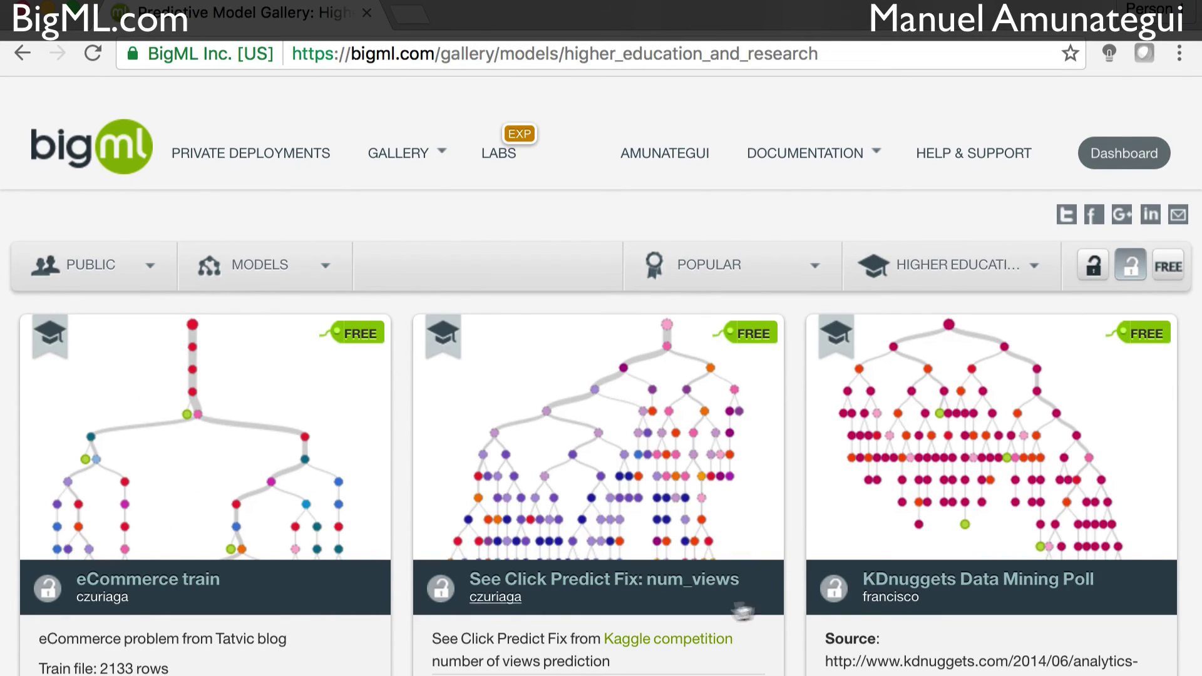
pyautogui.scroll(-7, 719, 602)
pyautogui.scroll(-7, 720, 604)
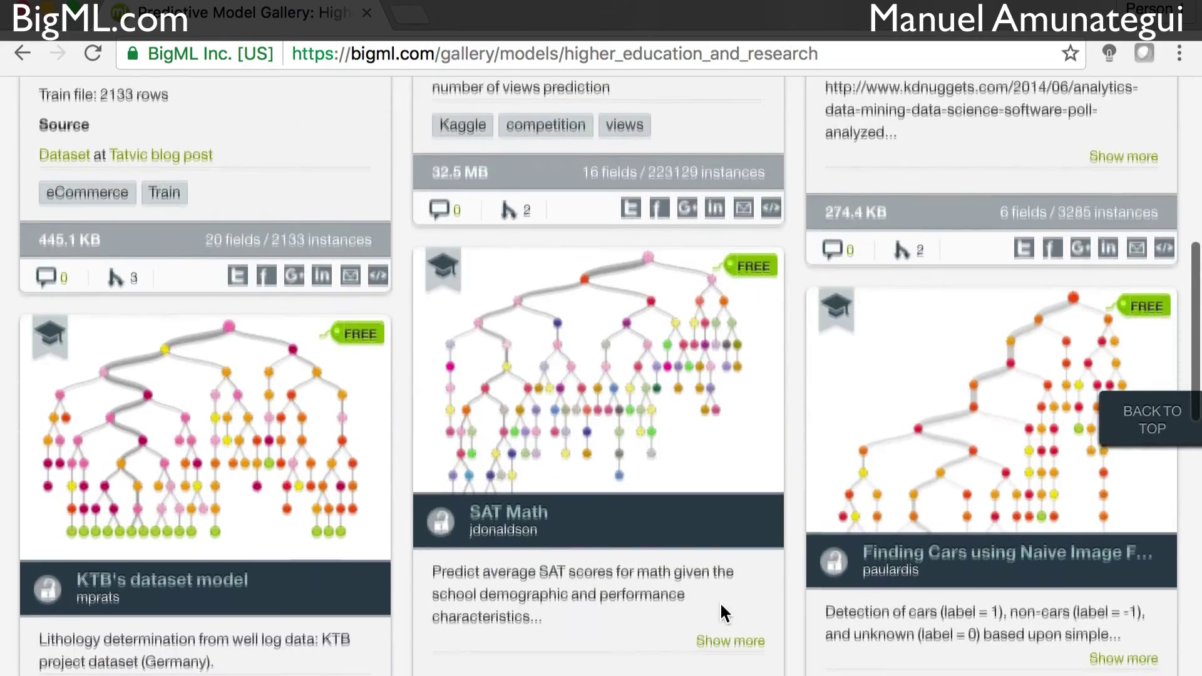
pyautogui.scroll(-2, 724, 615)
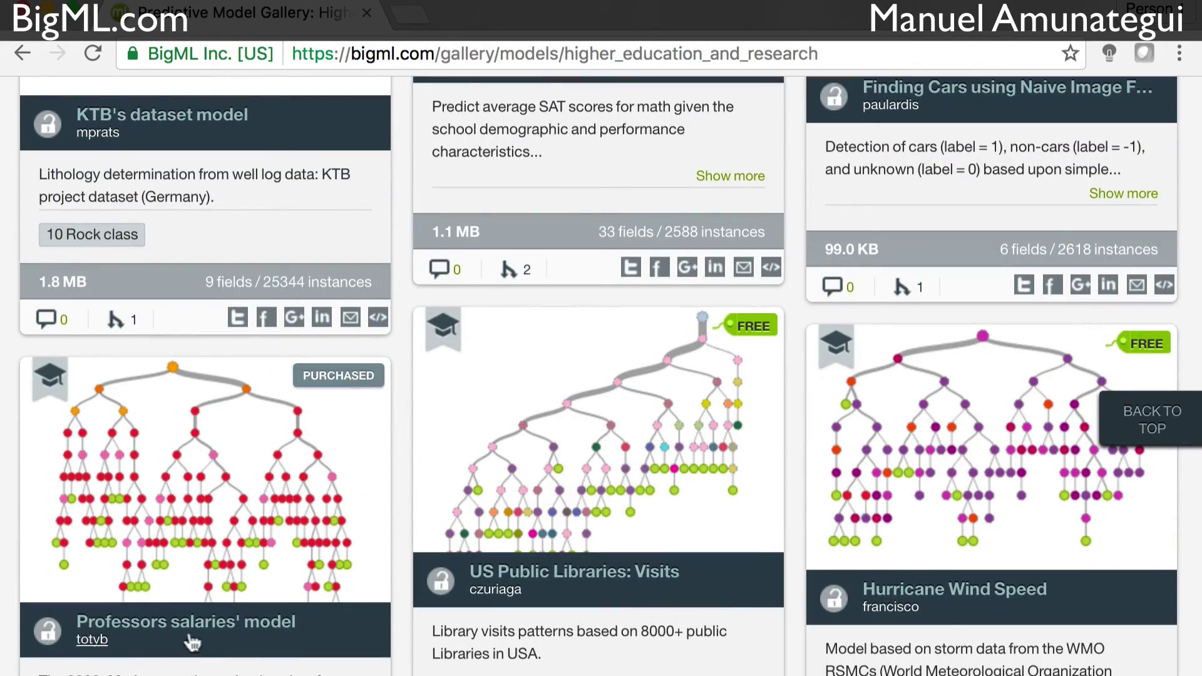
pyautogui.click(273, 470)
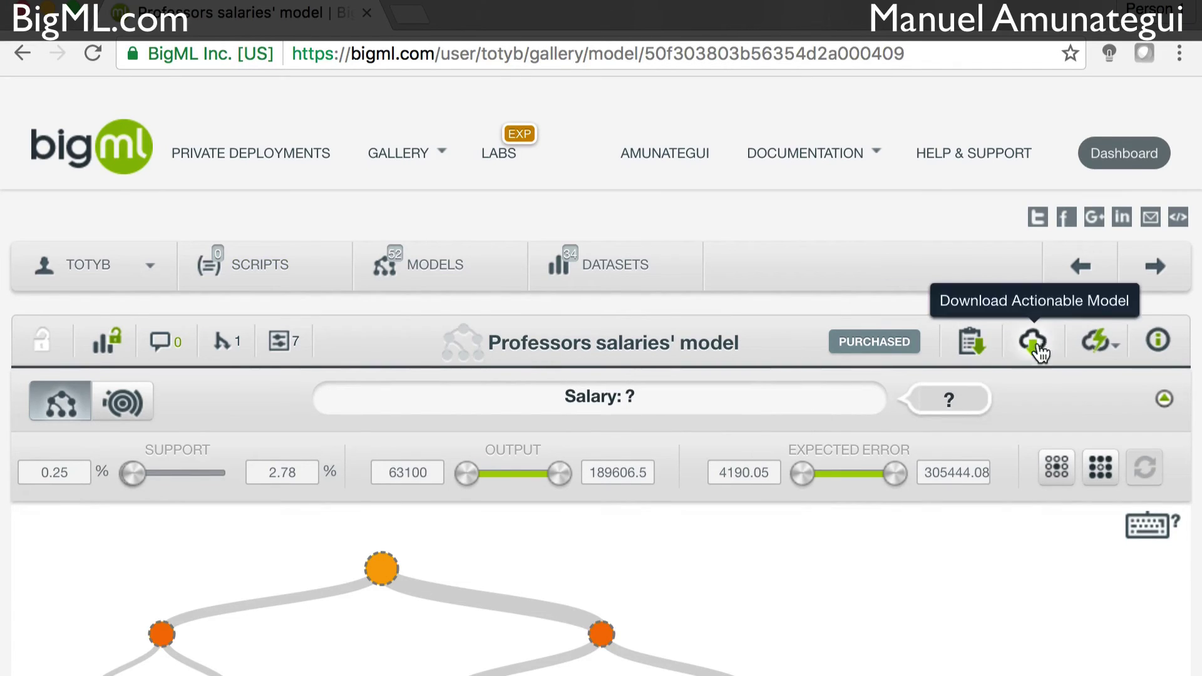
# Open the dataset behind the Professors salaries' model and inspect the ranges in its Salary histogram
pyautogui.click(103, 346)
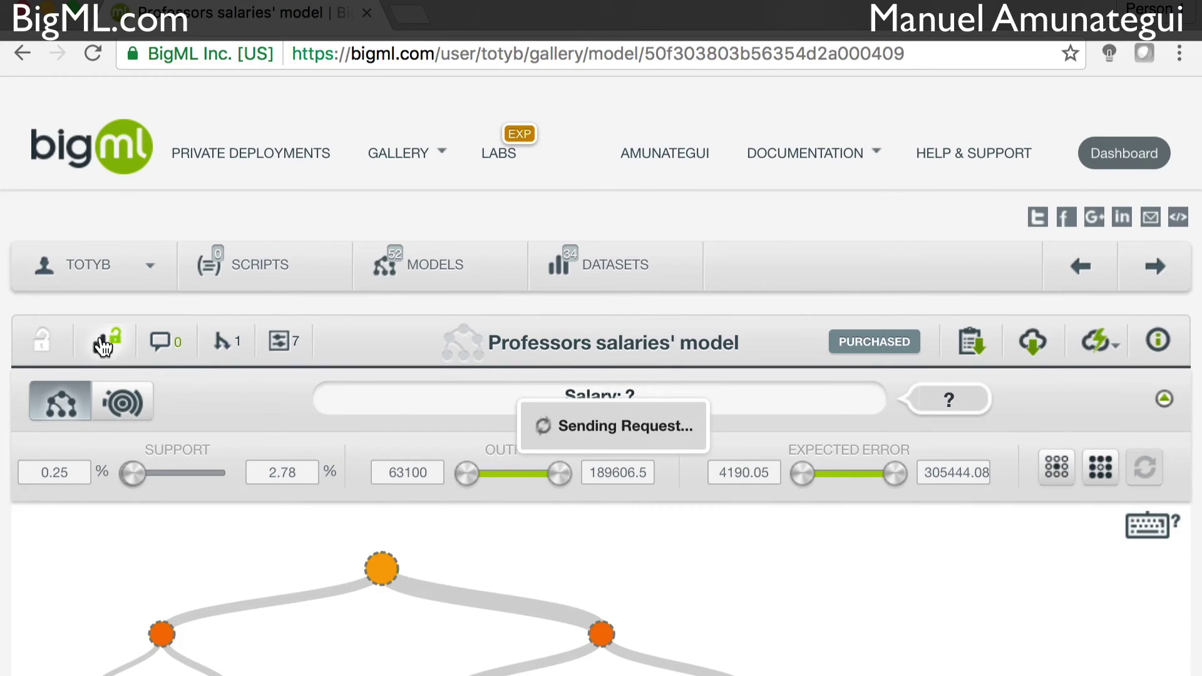
pyautogui.scroll(-4, 127, 411)
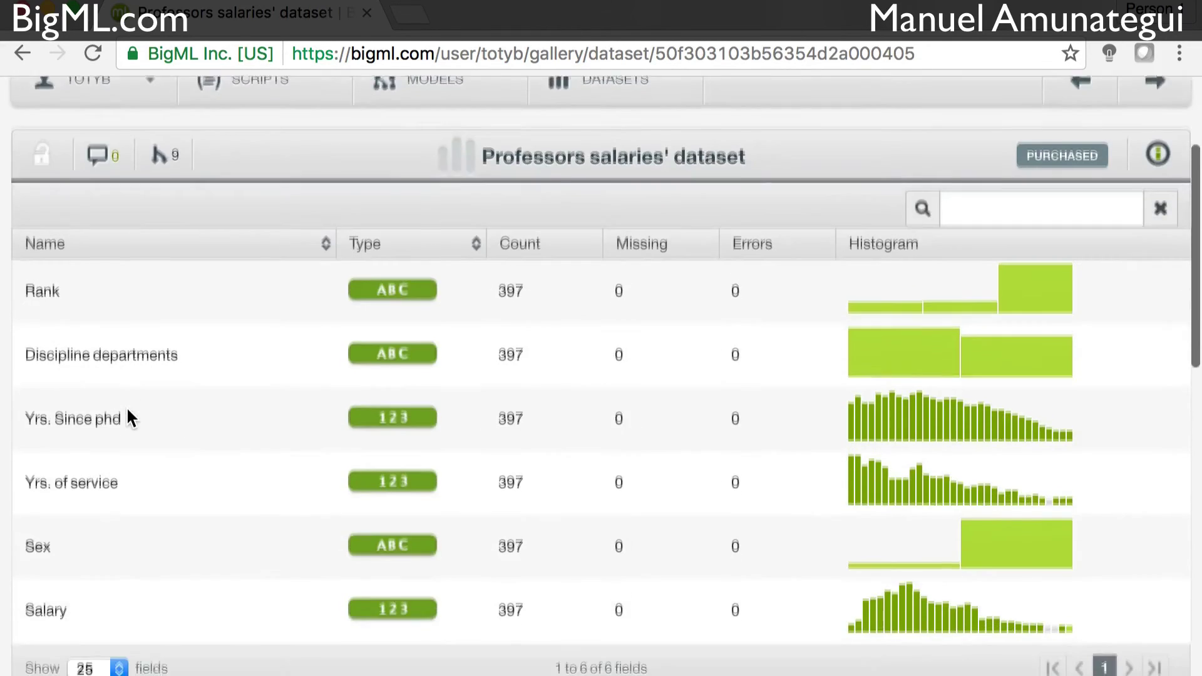
pyautogui.scroll(1, 127, 407)
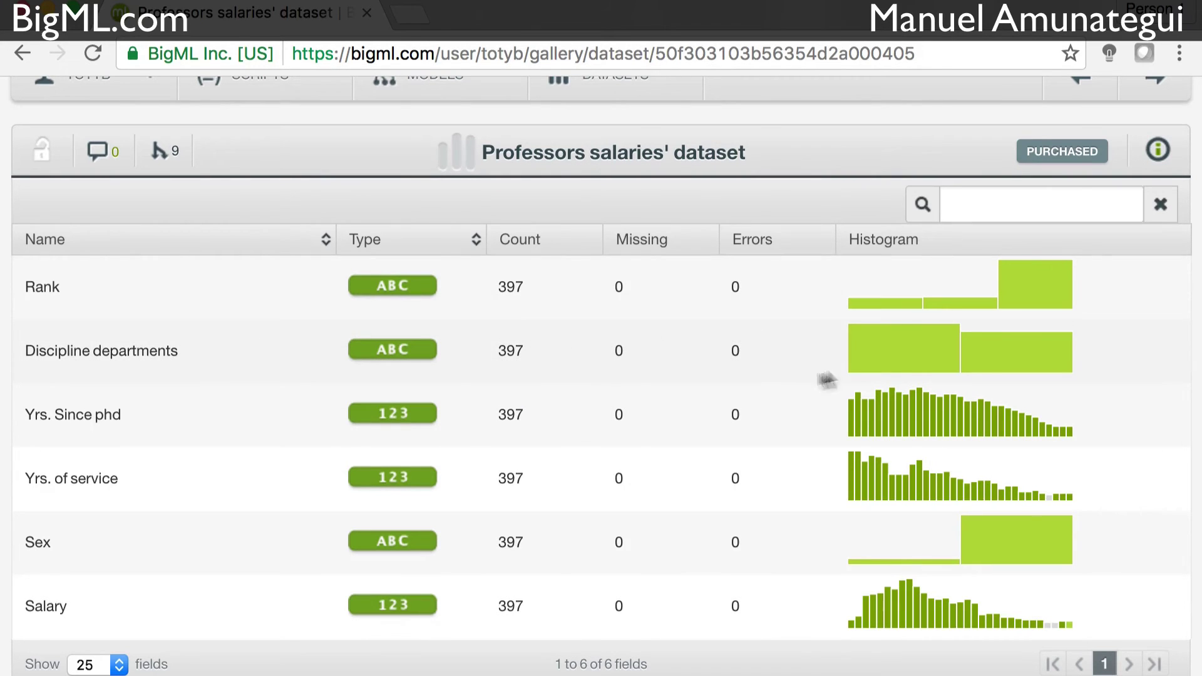
pyautogui.moveTo(905, 351)
pyautogui.scroll(1, 905, 352)
pyautogui.scroll(-1, 905, 350)
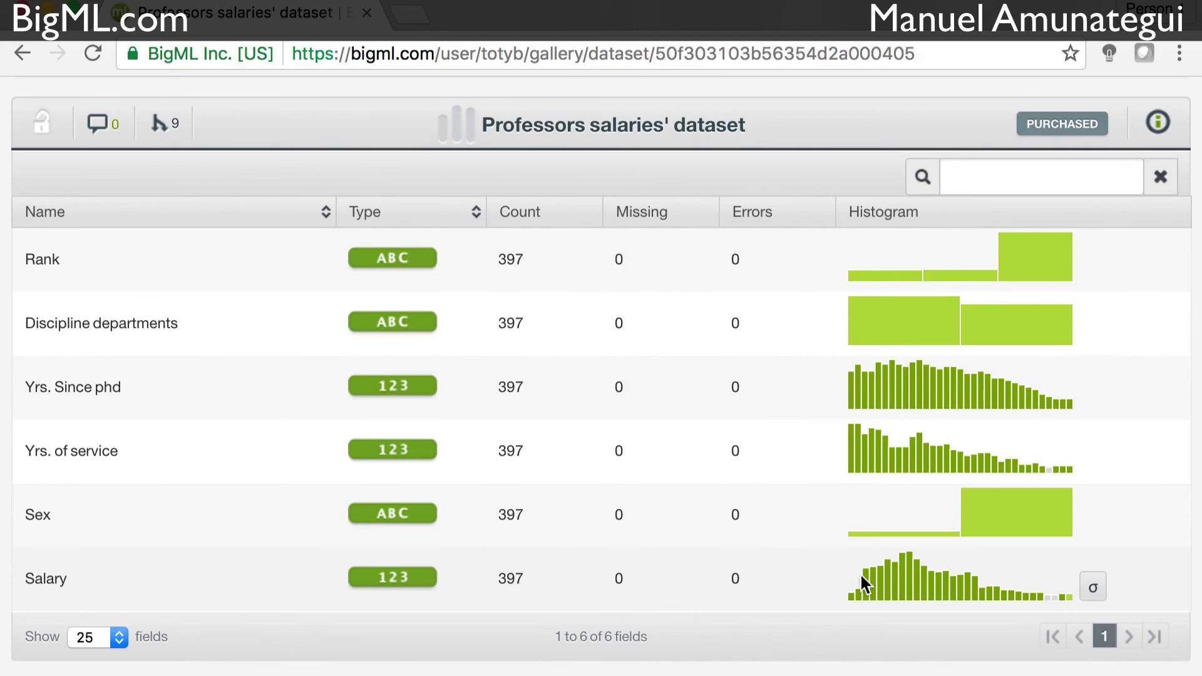
pyautogui.moveTo(858, 592)
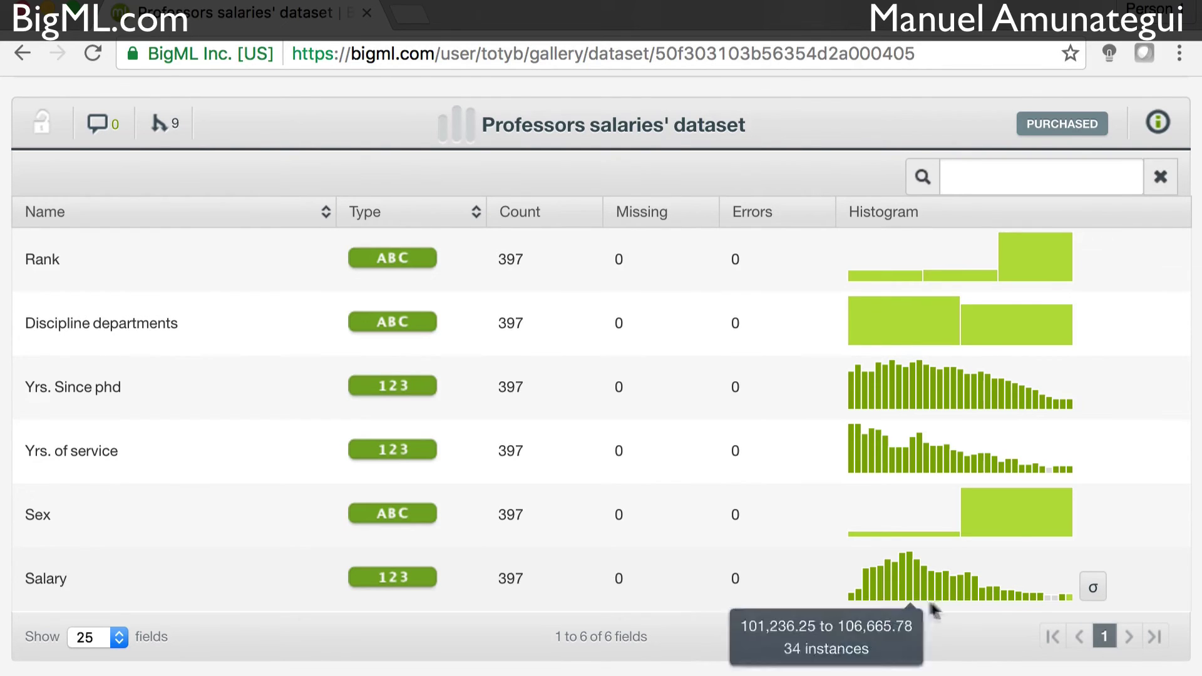
pyautogui.moveTo(1065, 600)
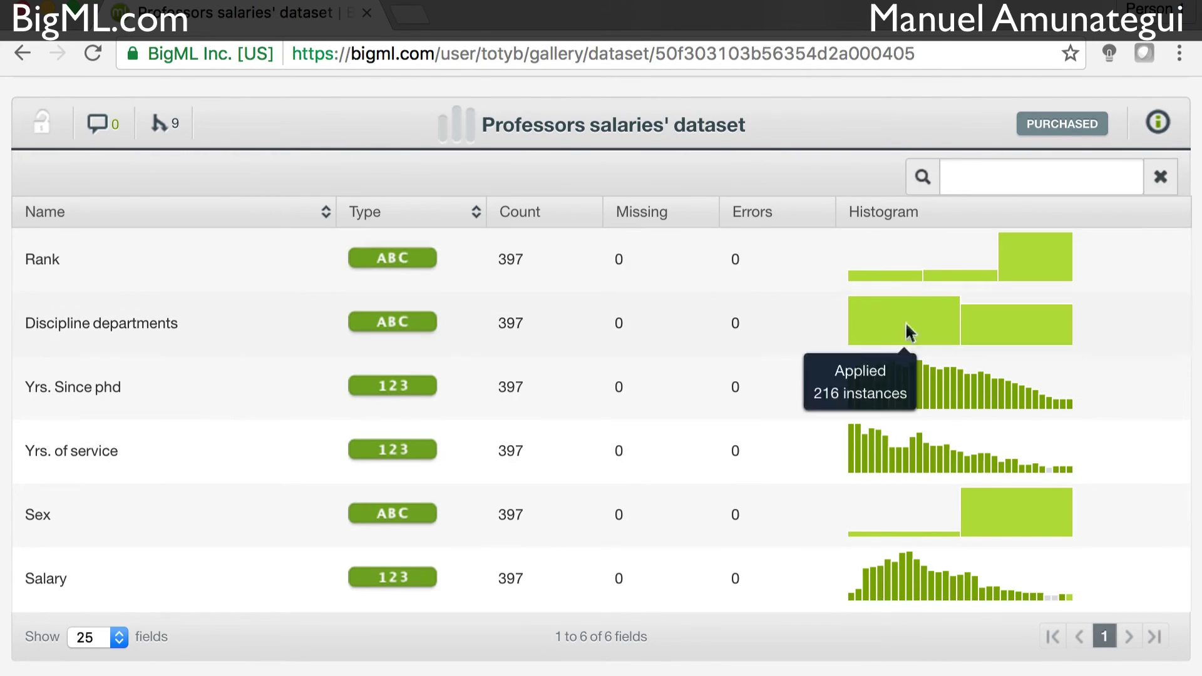
# Inspect the category distribution in the Rank histogram of the Professors salaries' dataset
pyautogui.moveTo(961, 282)
pyautogui.moveTo(1018, 264)
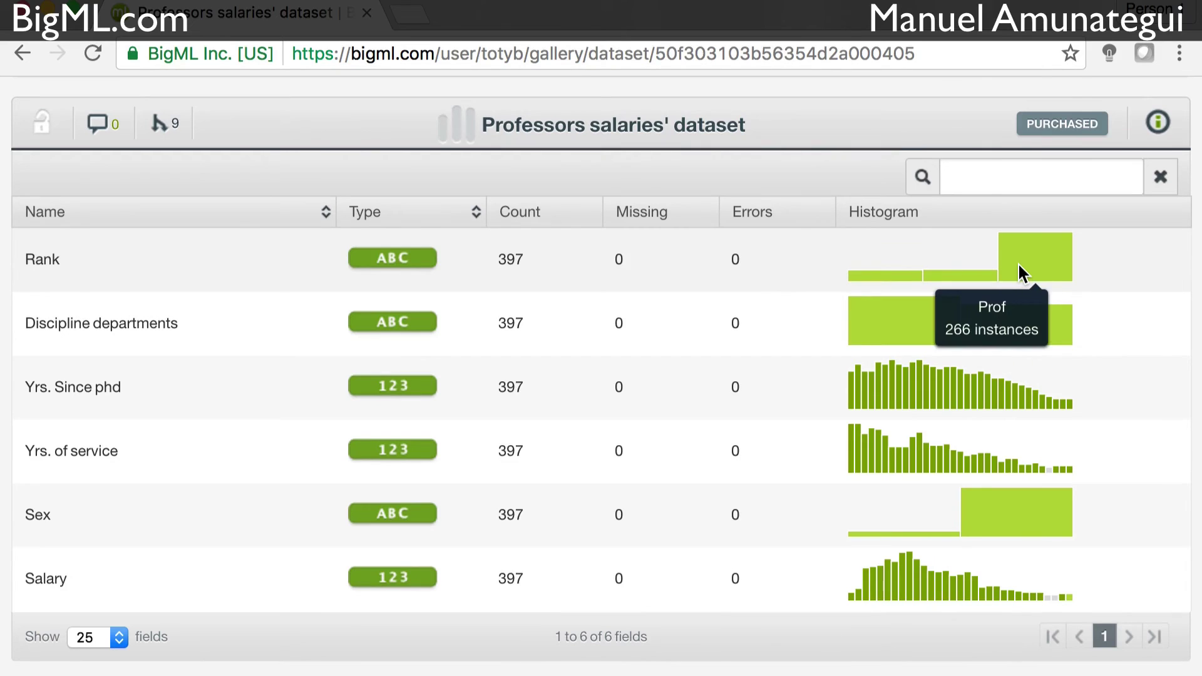
pyautogui.scroll(1, 1020, 294)
pyautogui.scroll(-1, 1019, 303)
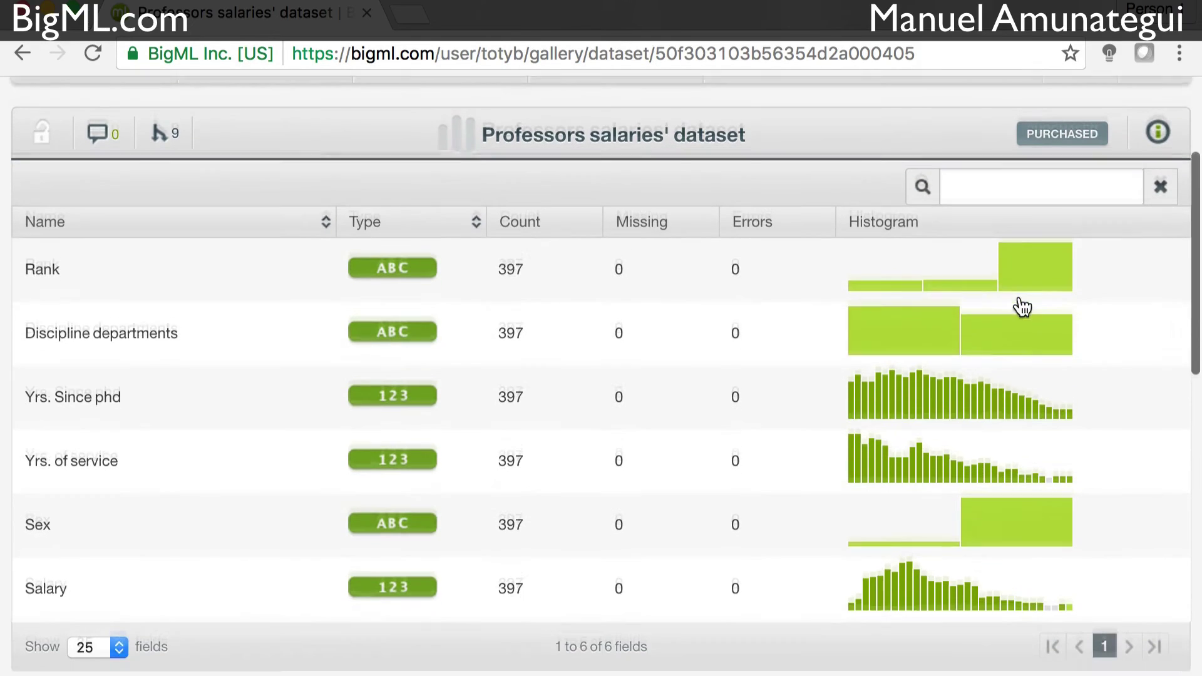
pyautogui.moveTo(1020, 305)
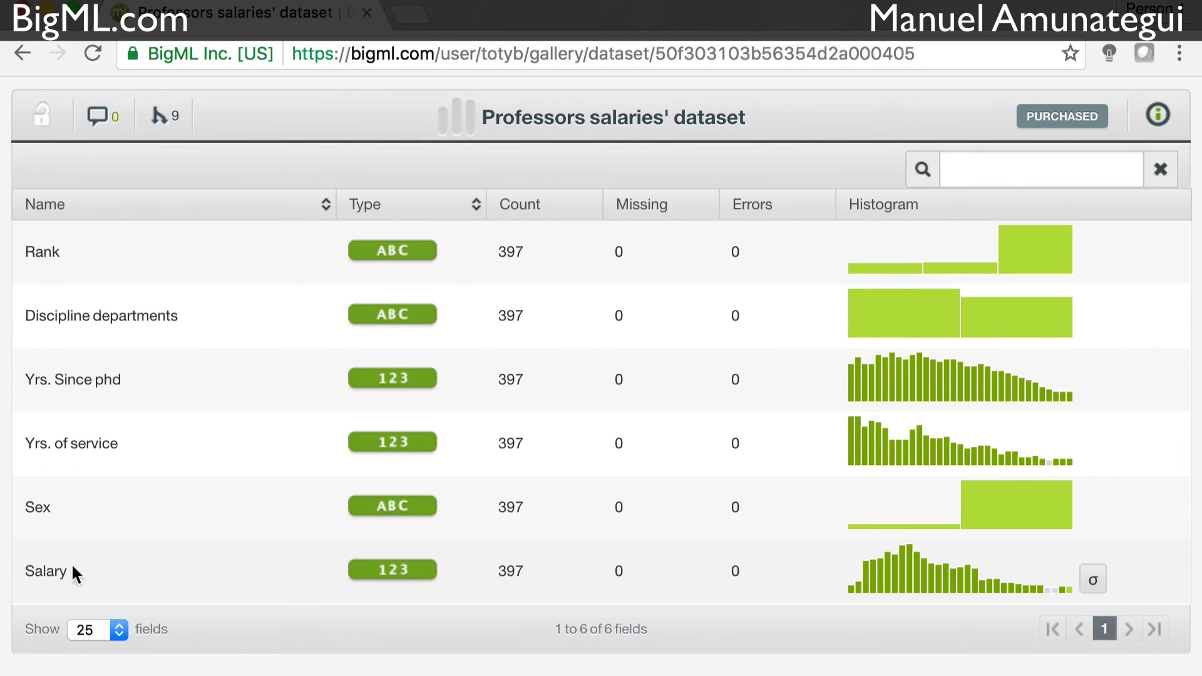
# Check the Salary field's histogram bins and its summary statistics in the Professors salaries' dataset
pyautogui.scroll(1, 135, 514)
pyautogui.scroll(-1, 135, 513)
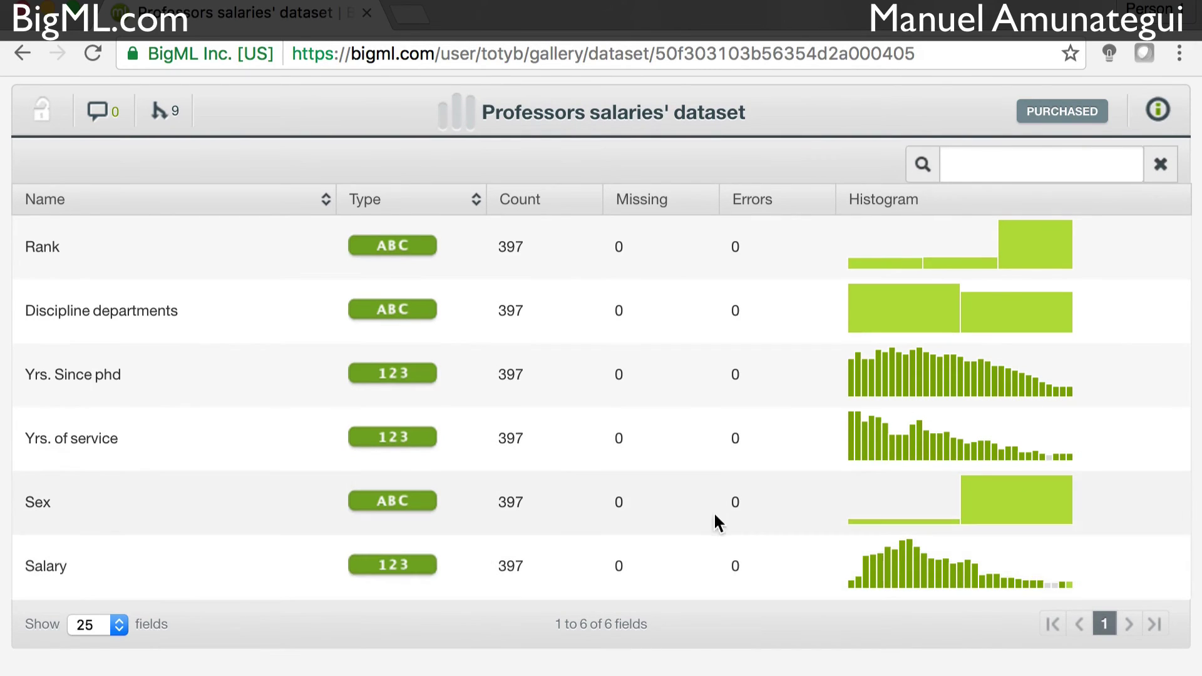
pyautogui.moveTo(889, 554)
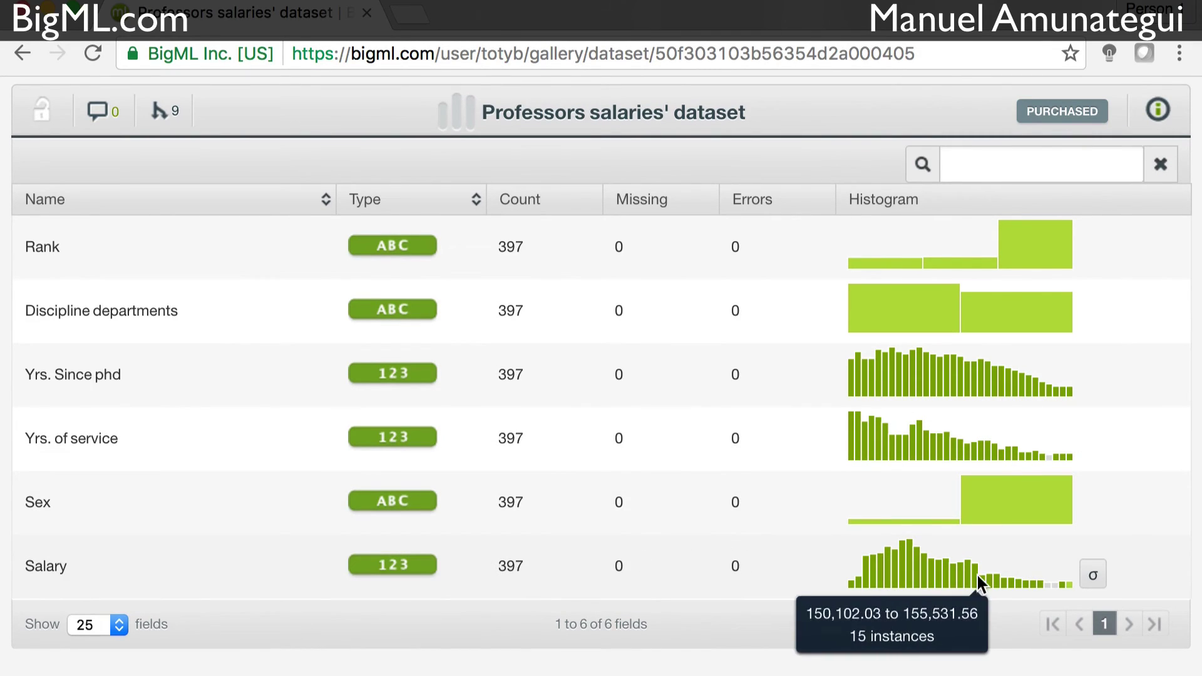
pyautogui.moveTo(1093, 582)
pyautogui.scroll(-2, 1093, 582)
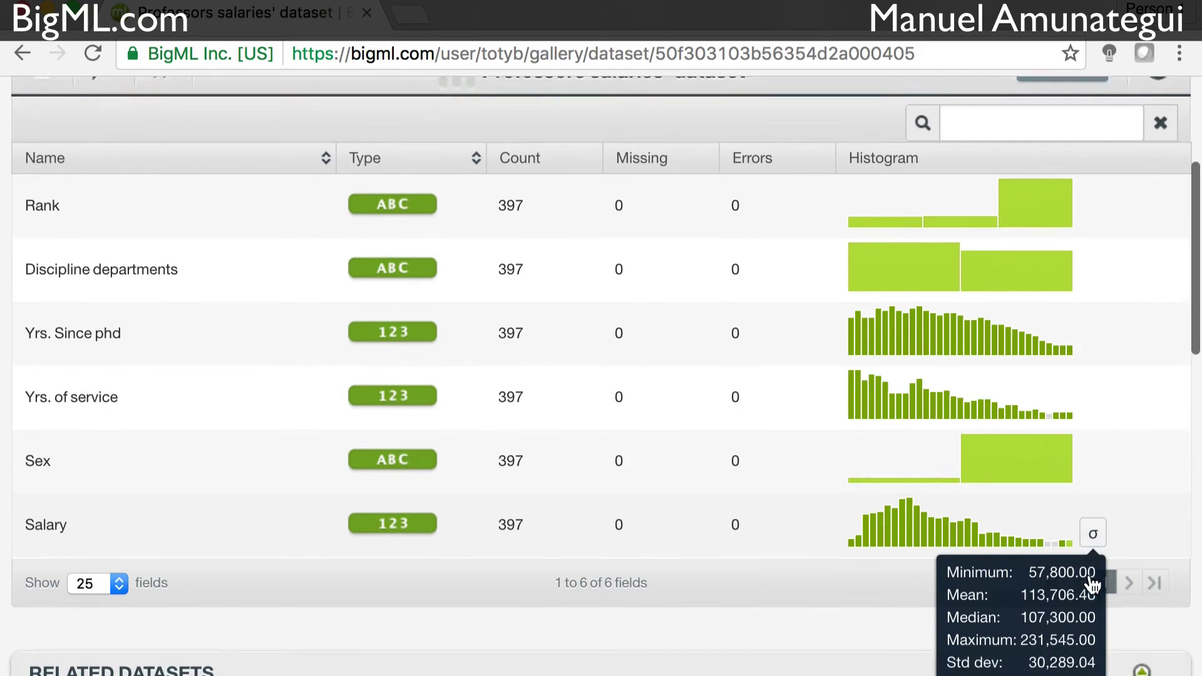
pyautogui.moveTo(967, 486)
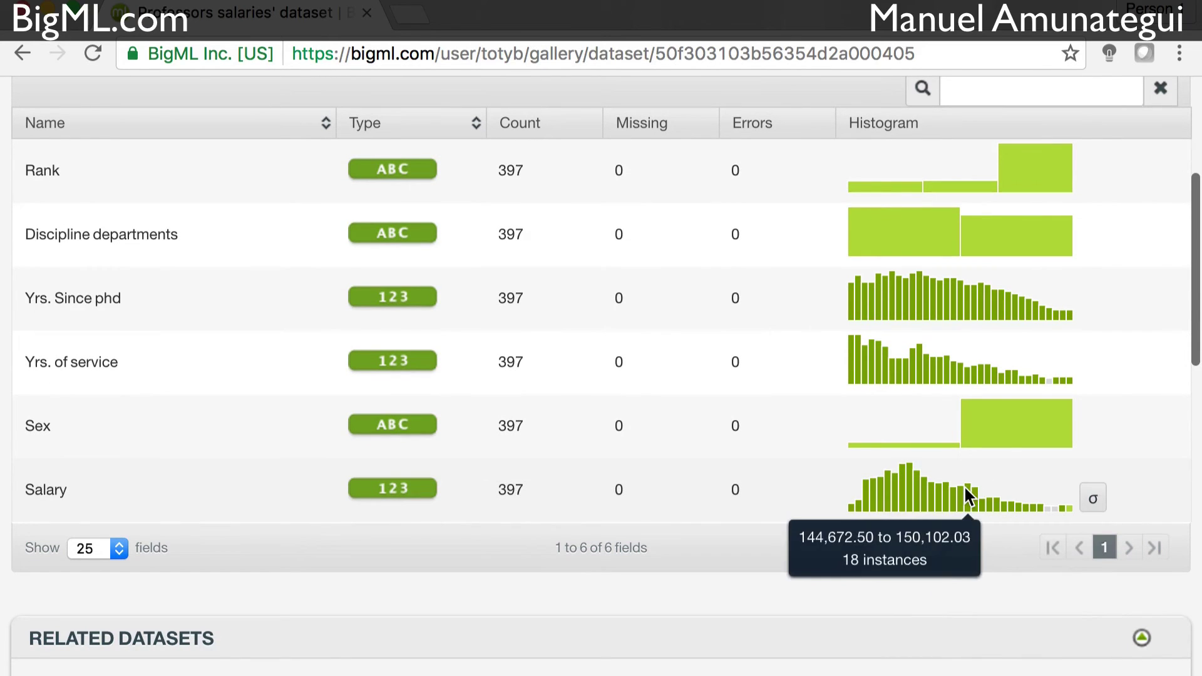
# Review the field list of the purchased Professors salaries' dataset and open that dataset in the dashboard
pyautogui.scroll(3, 963, 484)
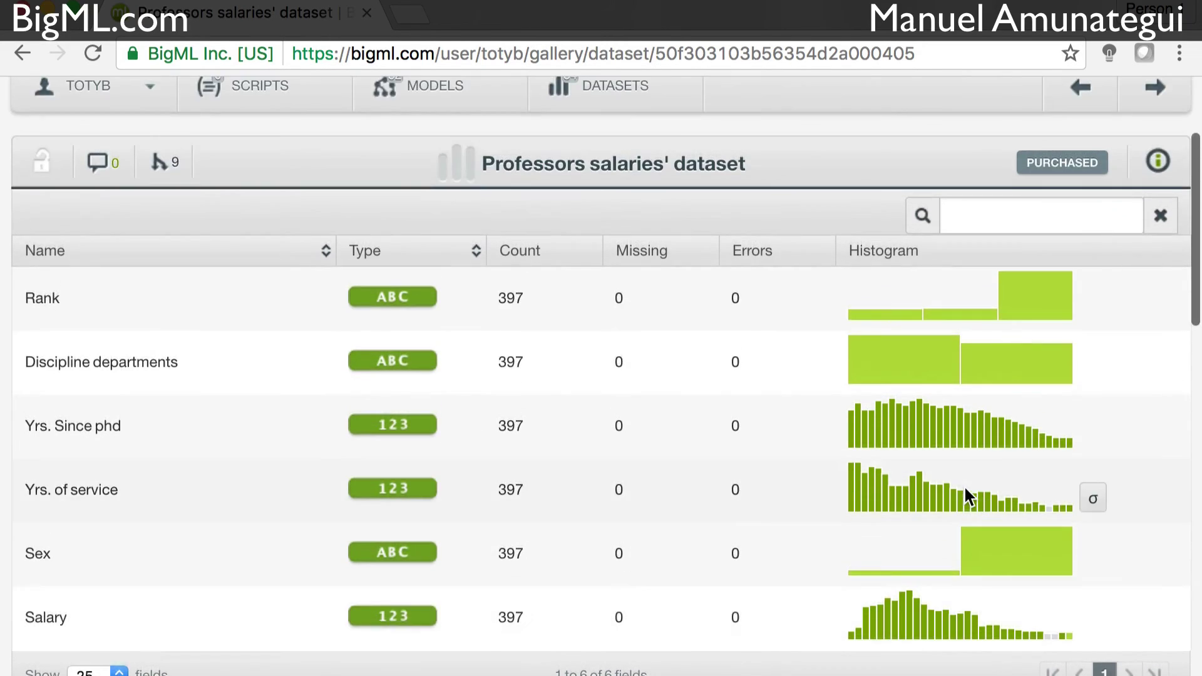
pyautogui.scroll(1, 726, 311)
pyautogui.scroll(2, 807, 303)
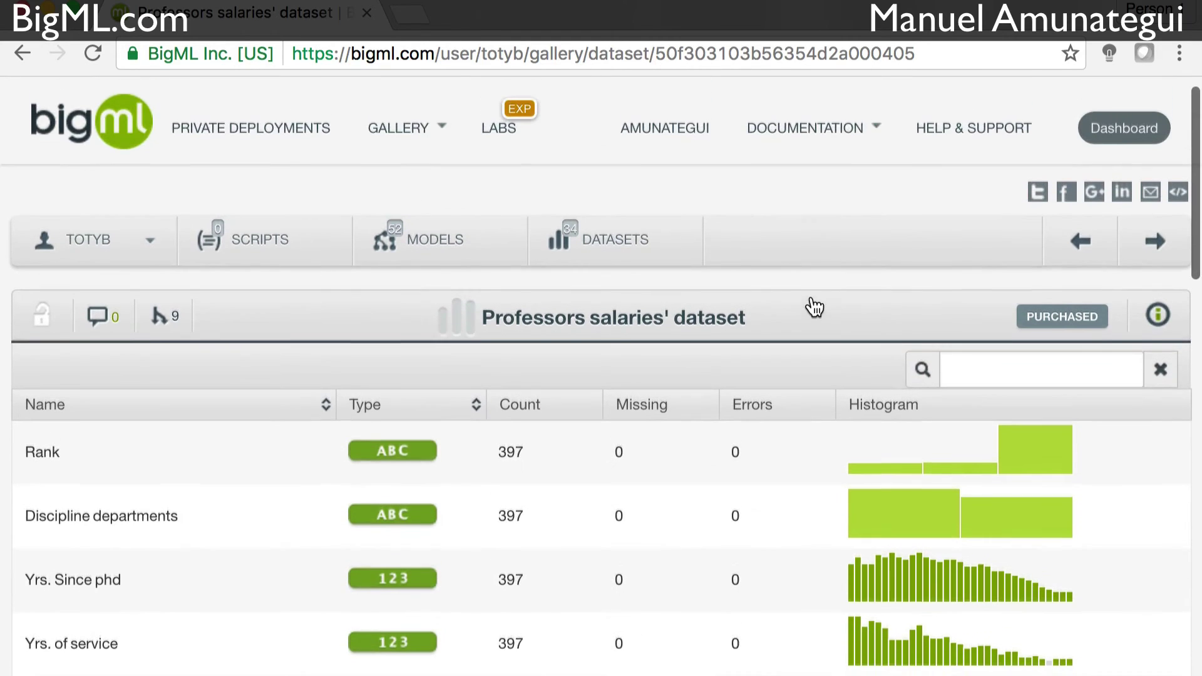
pyautogui.scroll(-2, 810, 300)
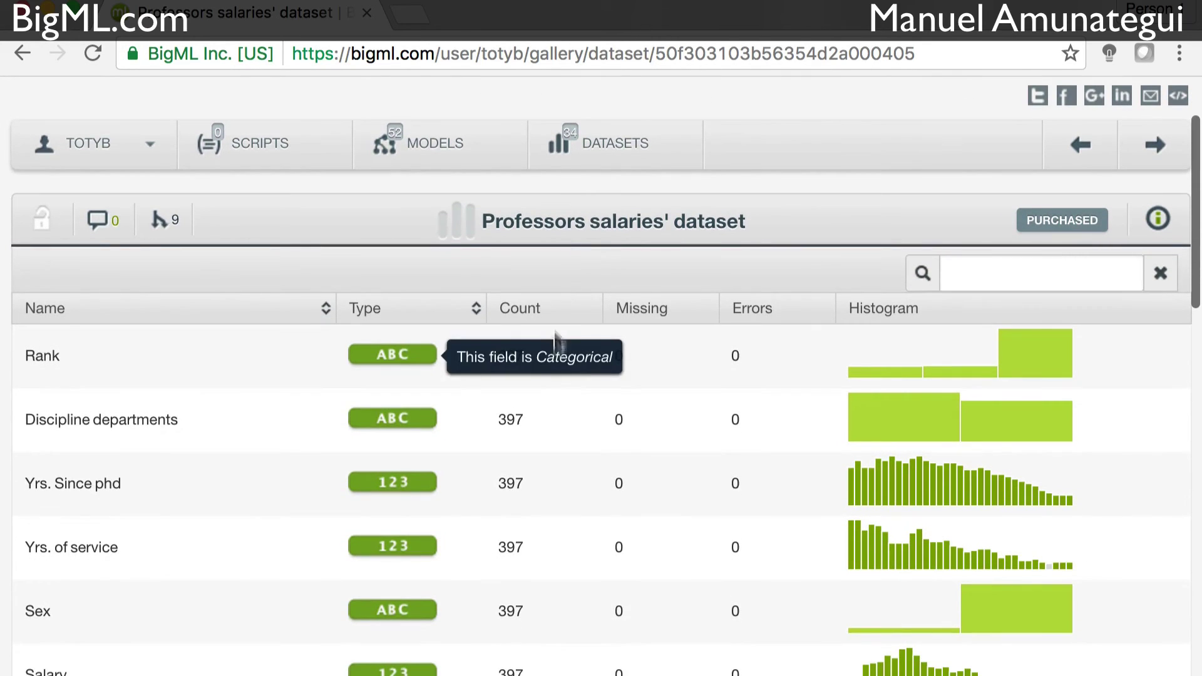
pyautogui.scroll(2, 600, 133)
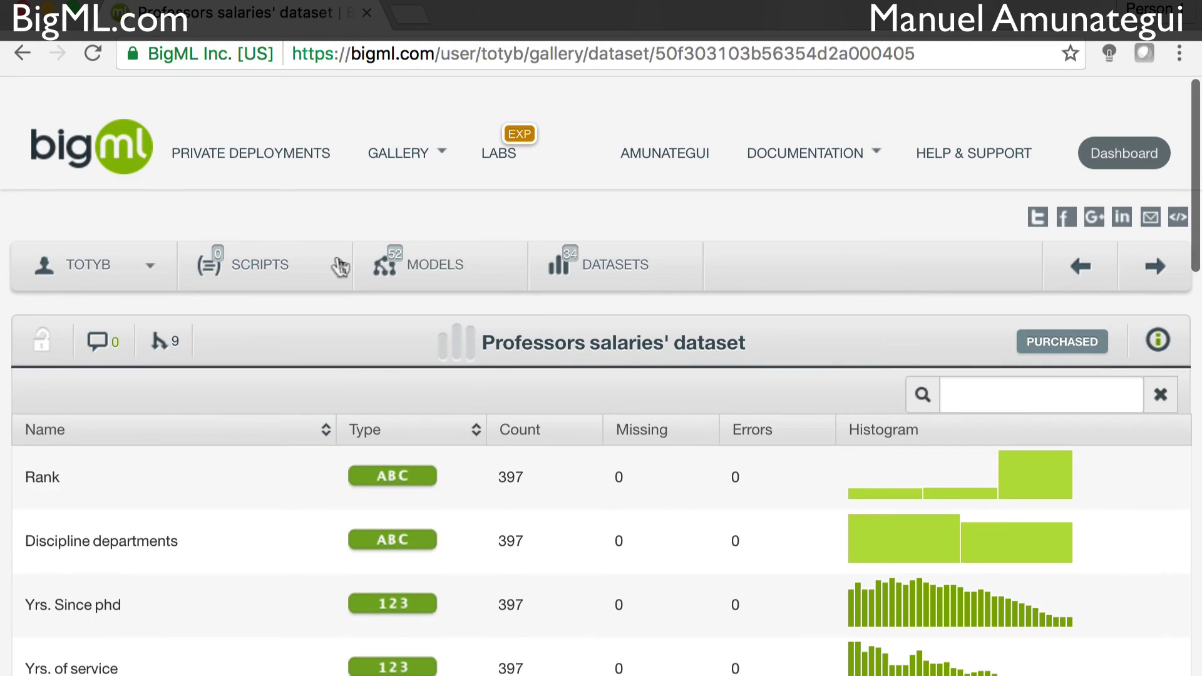
pyautogui.scroll(-1, 591, 334)
pyautogui.scroll(-4, 591, 333)
pyautogui.scroll(5, 592, 338)
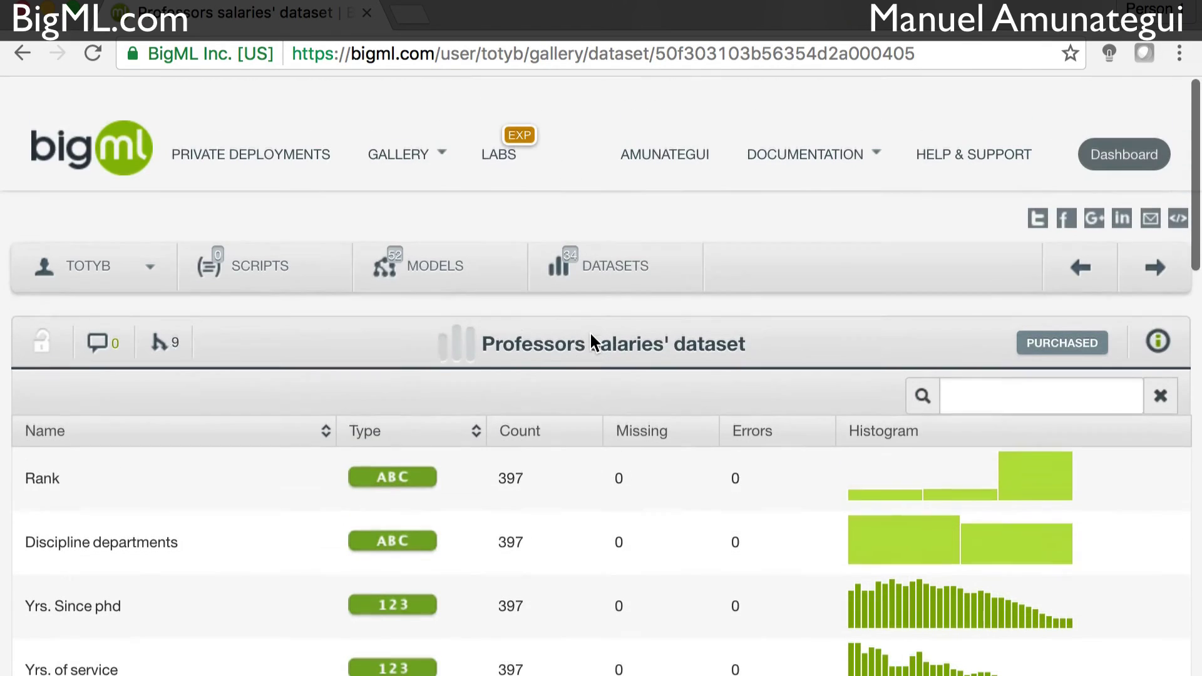
pyautogui.click(150, 279)
pyautogui.click(151, 271)
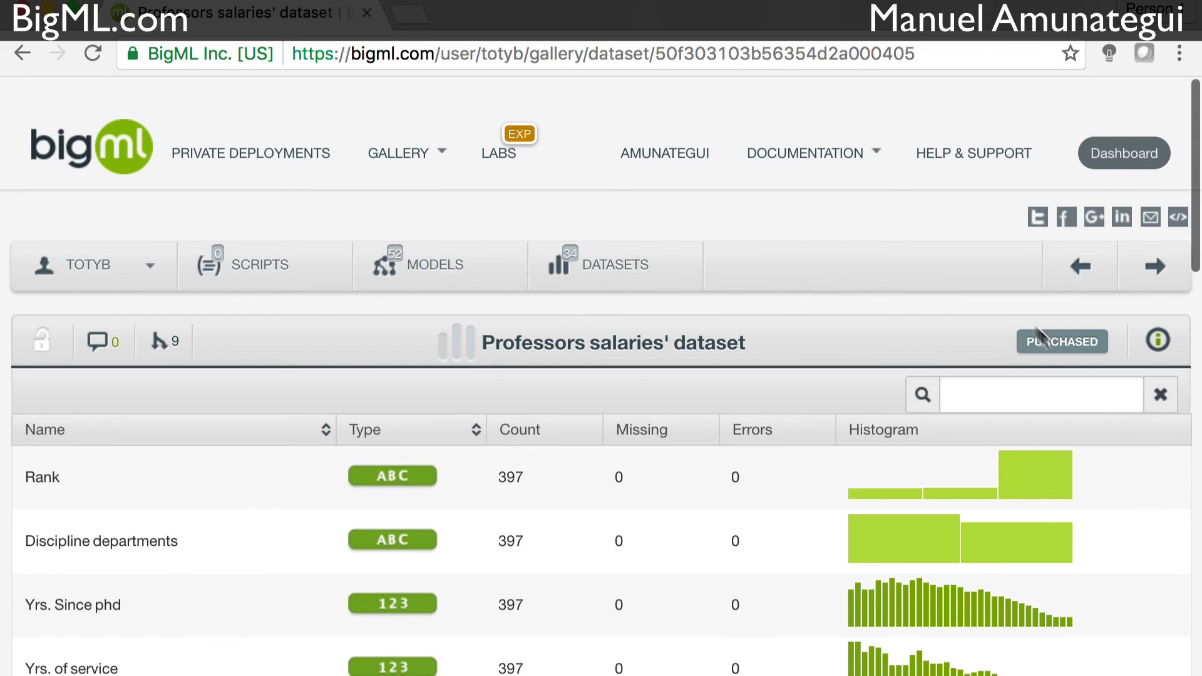
pyautogui.click(1054, 342)
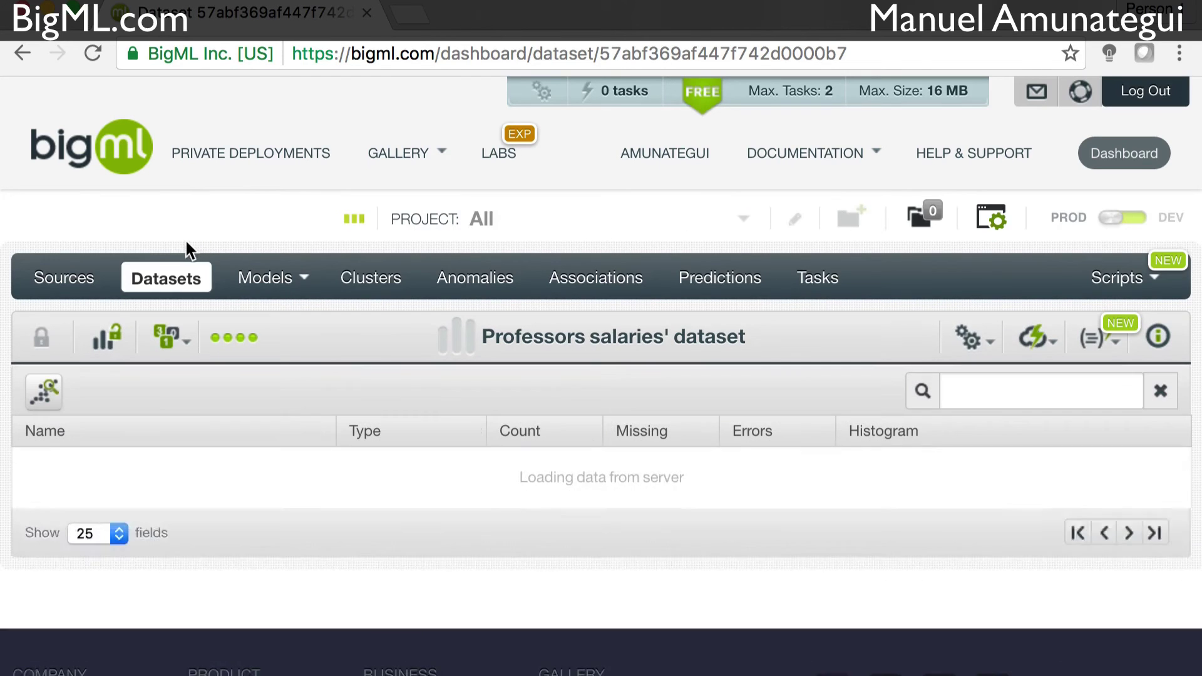
# Create a 1-click model from the Professors salaries' dataset
pyautogui.click(168, 337)
pyautogui.scroll(-3, 194, 376)
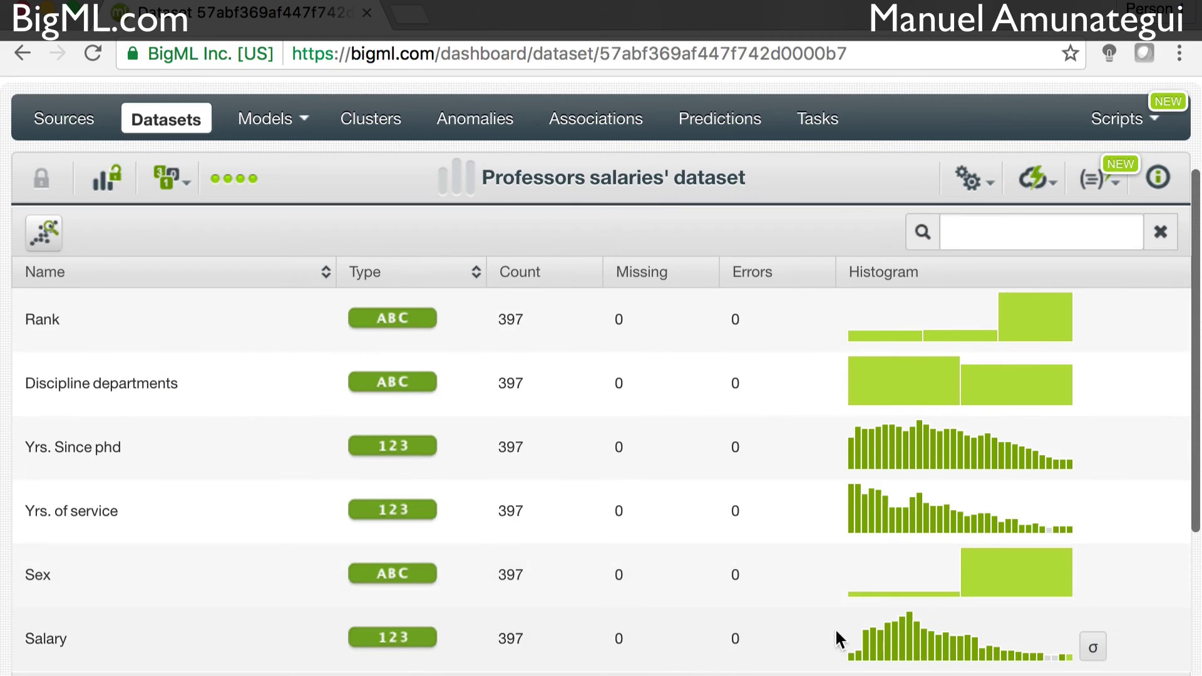
pyautogui.moveTo(902, 457)
pyautogui.scroll(3, 901, 457)
pyautogui.click(1034, 316)
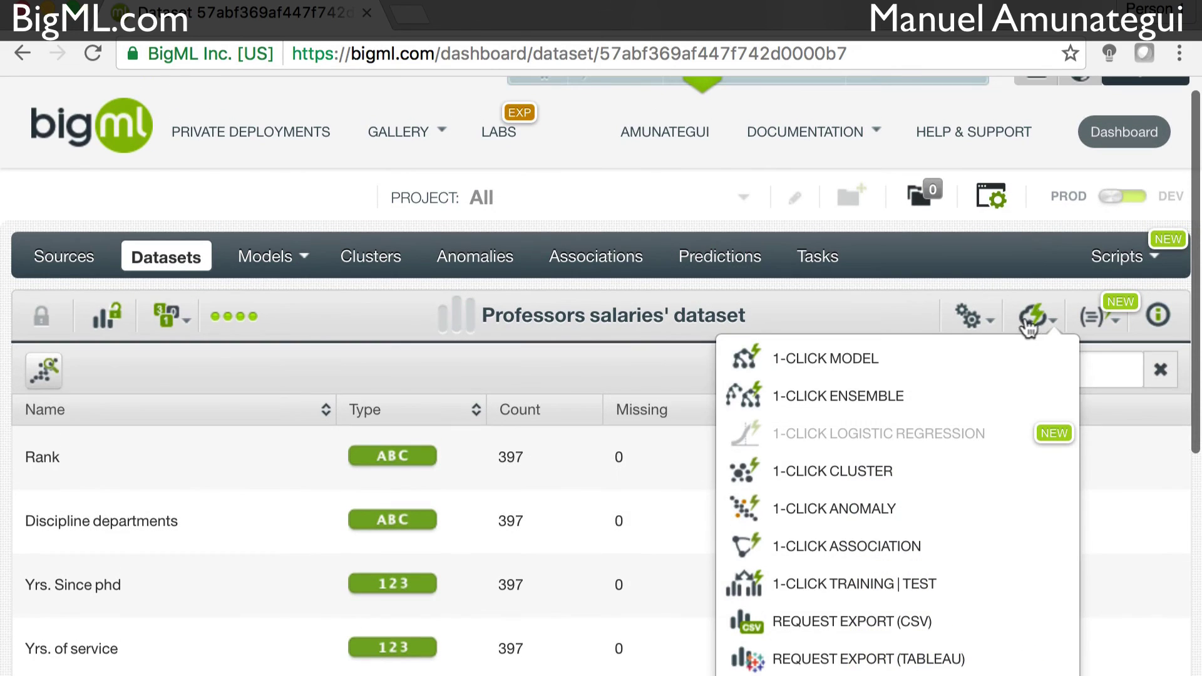
pyautogui.click(1027, 359)
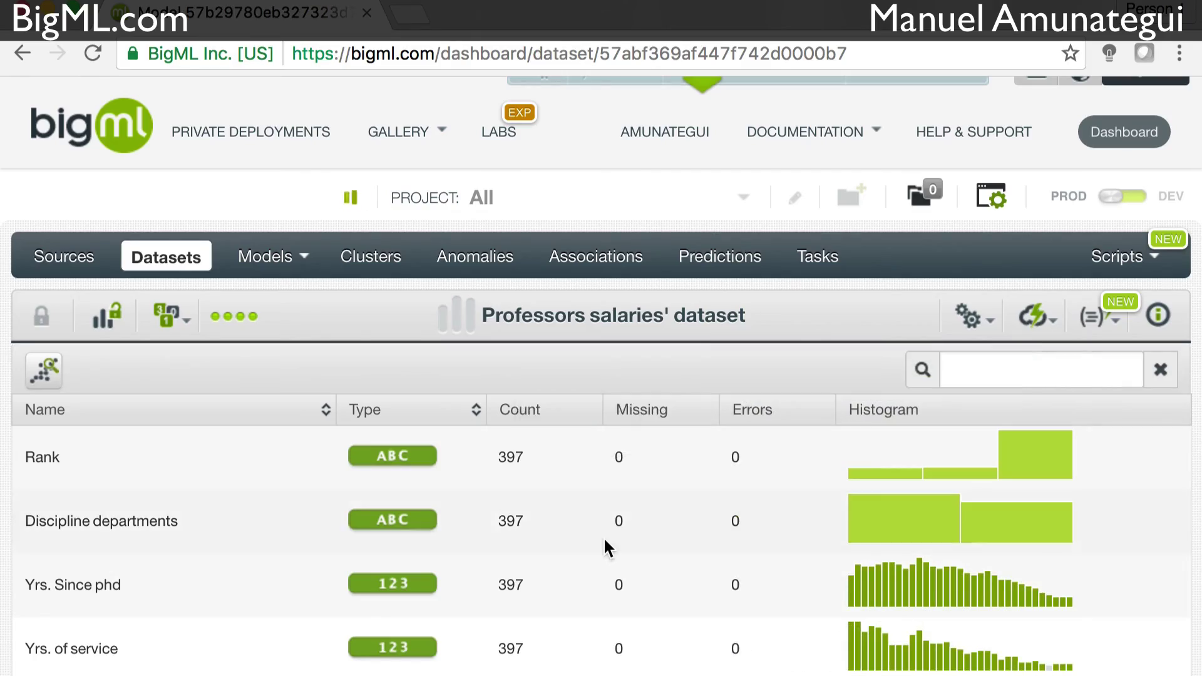
# Examine the new model's decision tree and the predicted salary and expected error at the Rank = Prof node
pyautogui.scroll(-3, 604, 536)
pyautogui.scroll(-5, 603, 535)
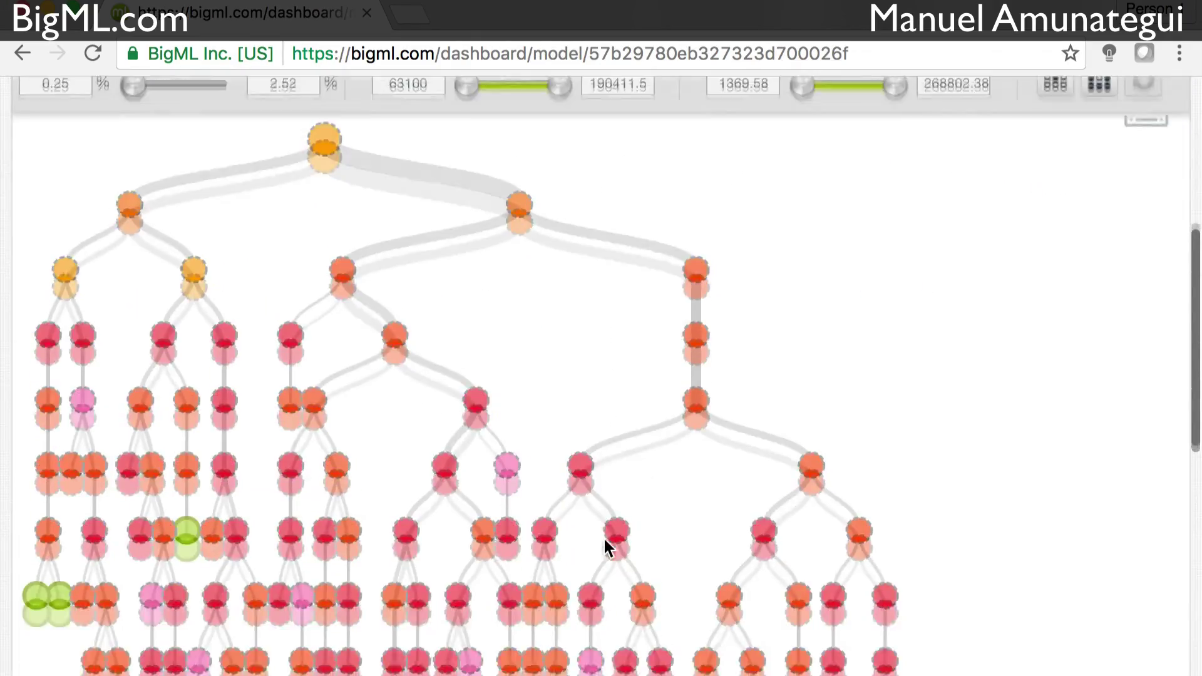
pyautogui.scroll(5, 603, 536)
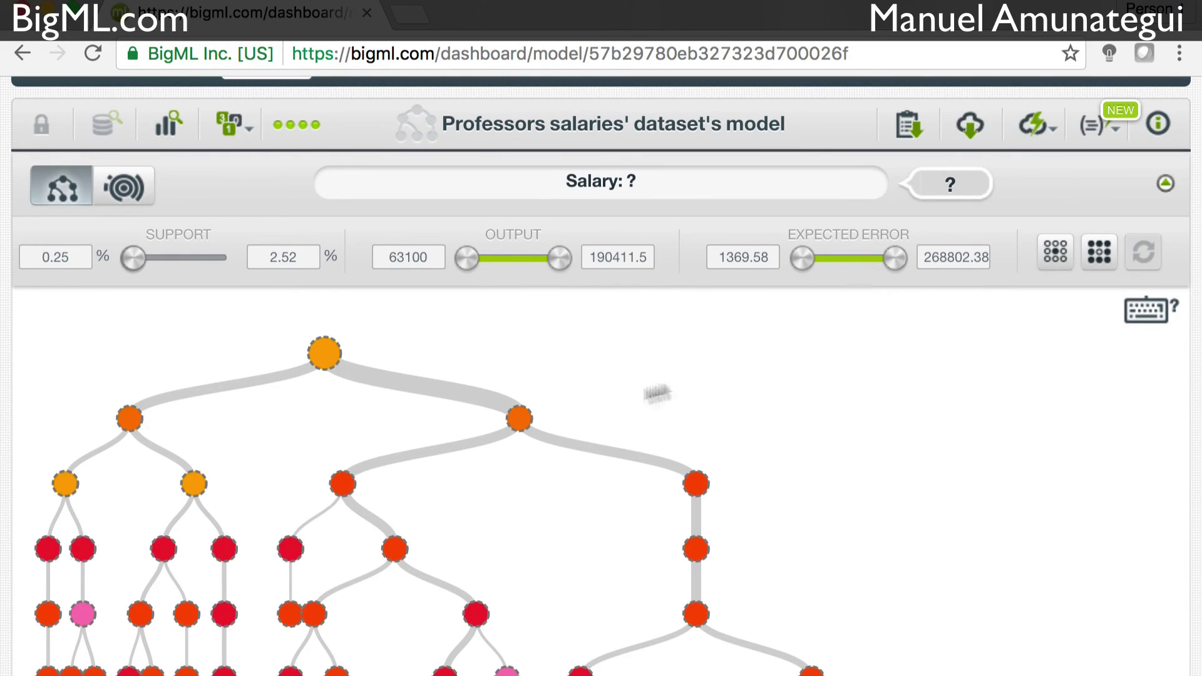
pyautogui.moveTo(519, 419)
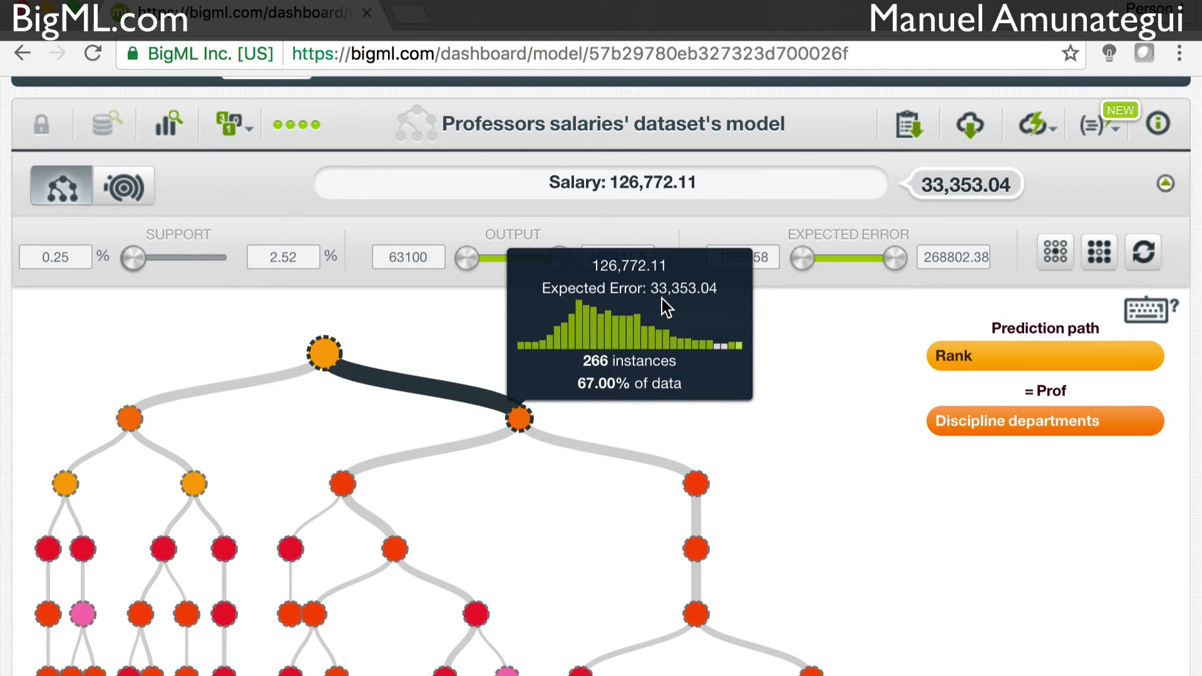
pyautogui.moveTo(698, 298)
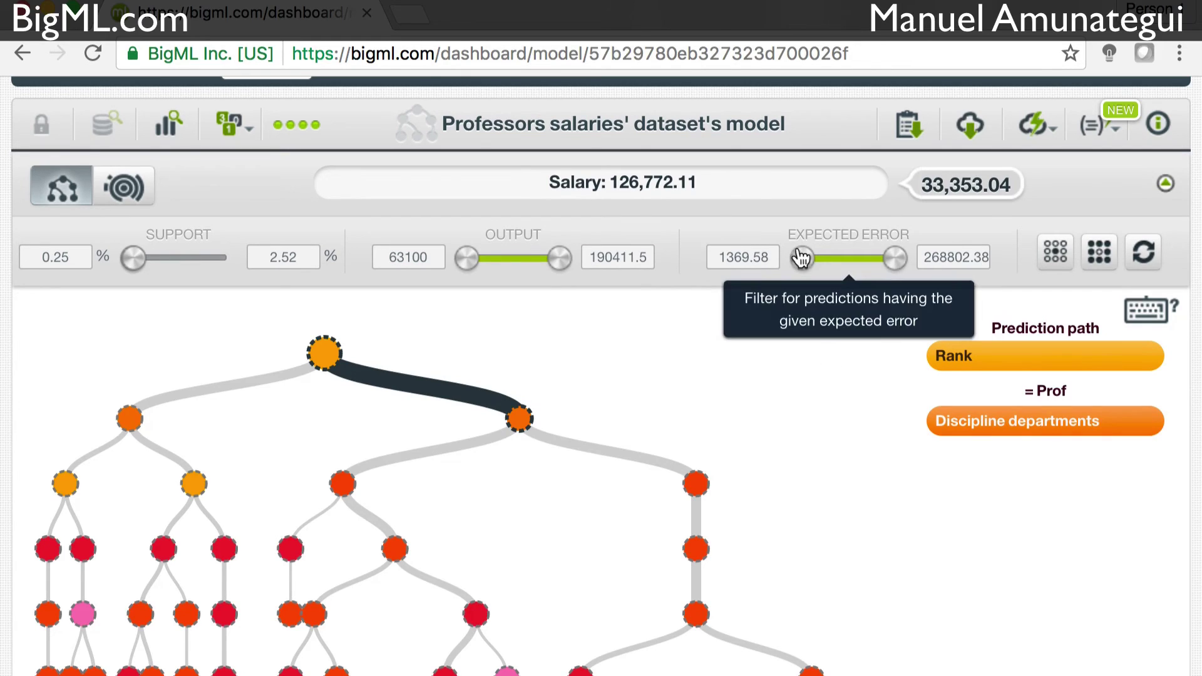
# Filter the decision tree to predictions with a maximum expected error of 85824.86
pyautogui.moveTo(894, 264); pyautogui.dragTo(831, 269)
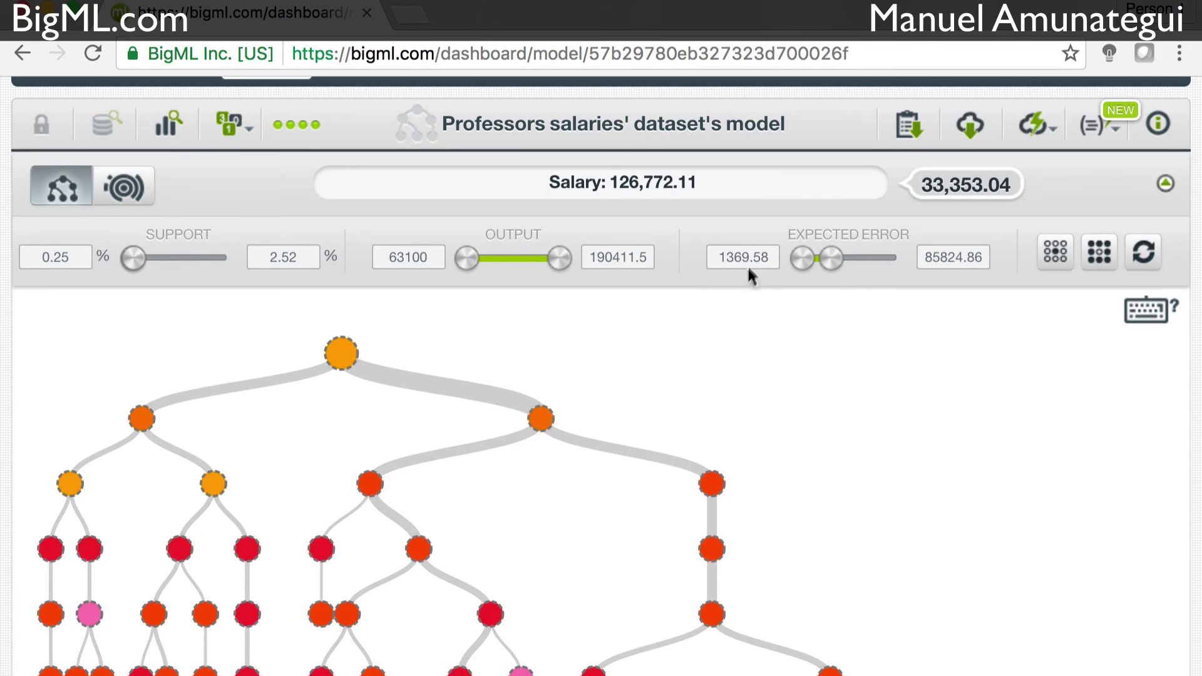
pyautogui.scroll(-5, 661, 415)
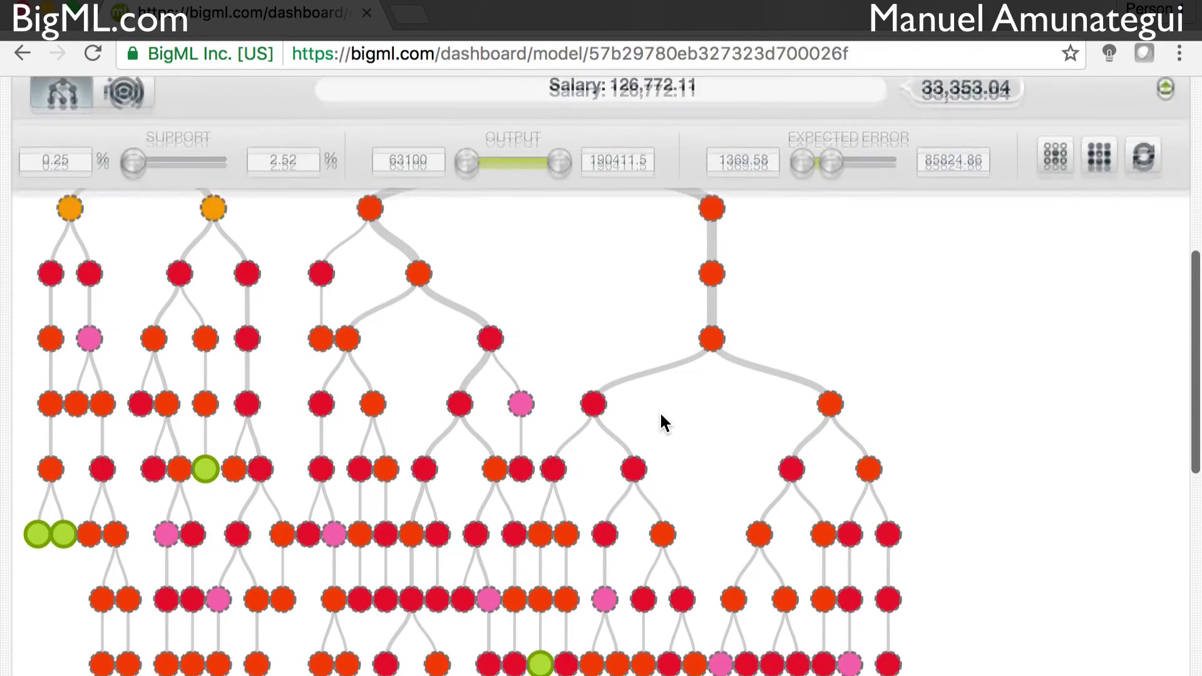
pyautogui.scroll(3, 661, 415)
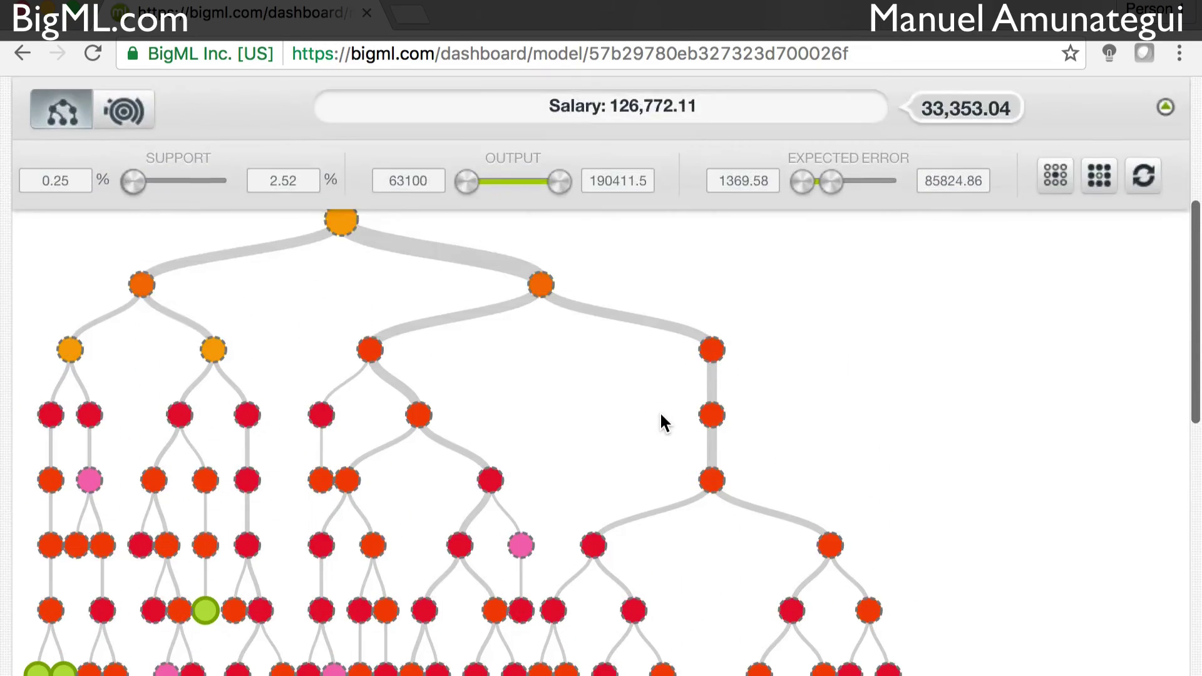
# Focus the tree on the AsstProf branch ending in the leaf with Yrs. Since phd > 5.00
pyautogui.scroll(-1, 659, 411)
pyautogui.moveTo(44, 630)
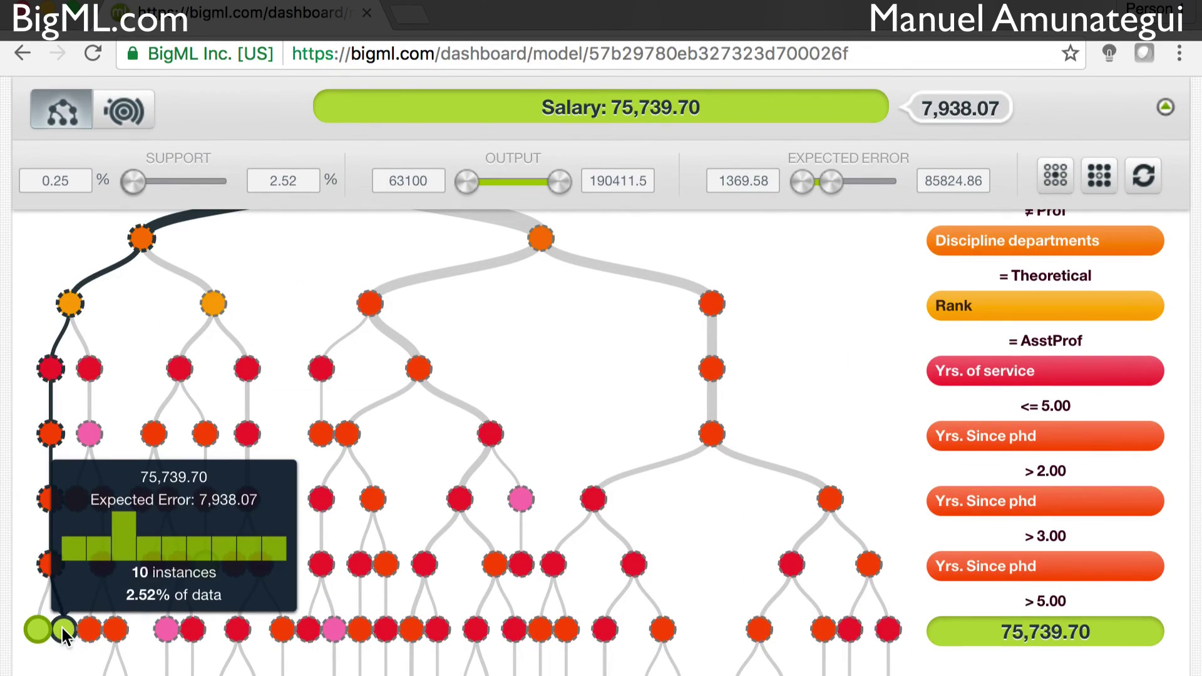
pyautogui.click(60, 625)
# Examine the prediction path to the Yrs. of service node for Theoretical departments and rank other than AsstProf
pyautogui.moveTo(553, 389)
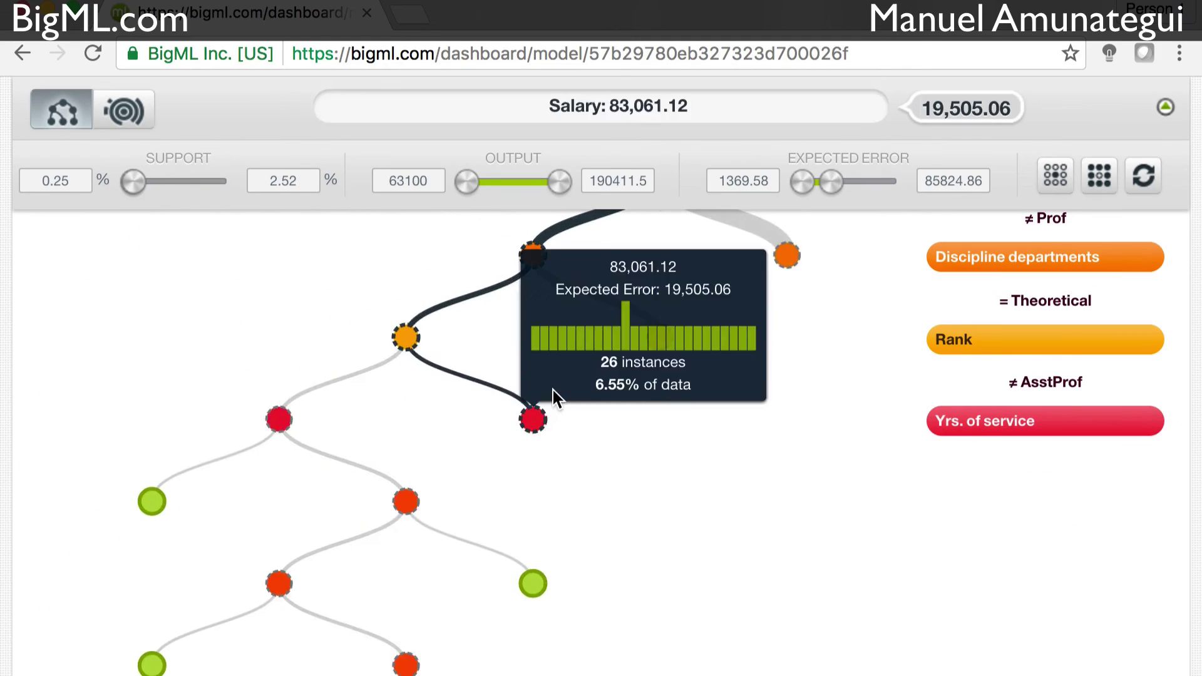
pyautogui.scroll(3, 553, 390)
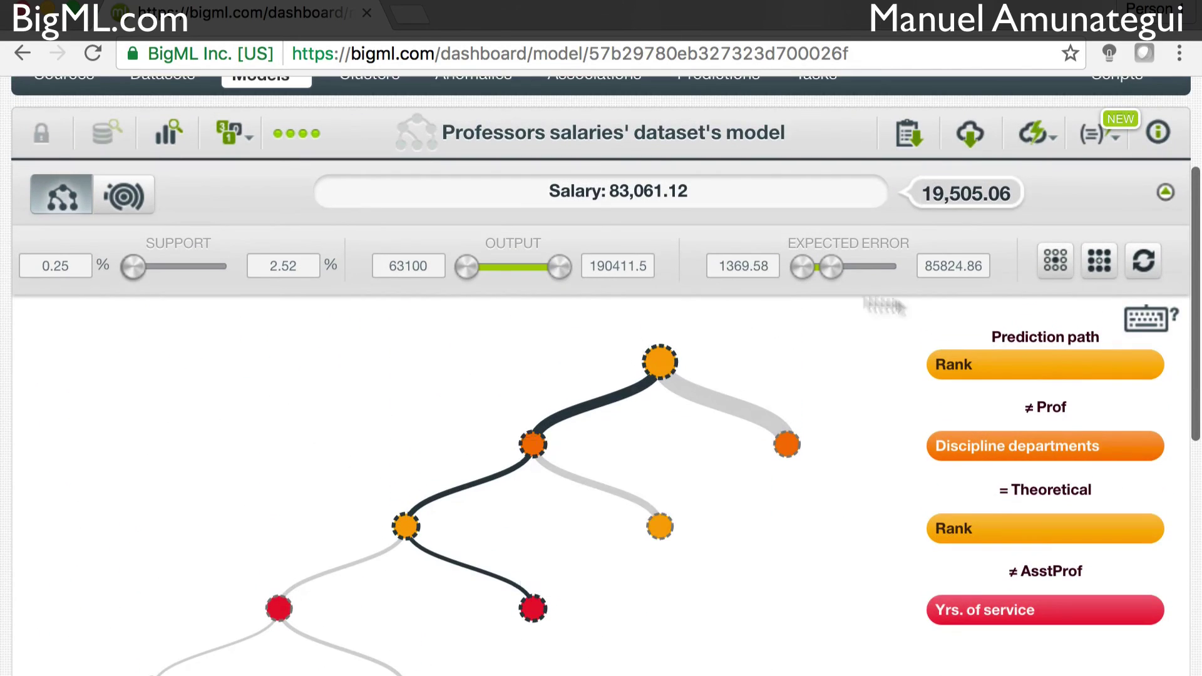
pyautogui.scroll(1, 1081, 351)
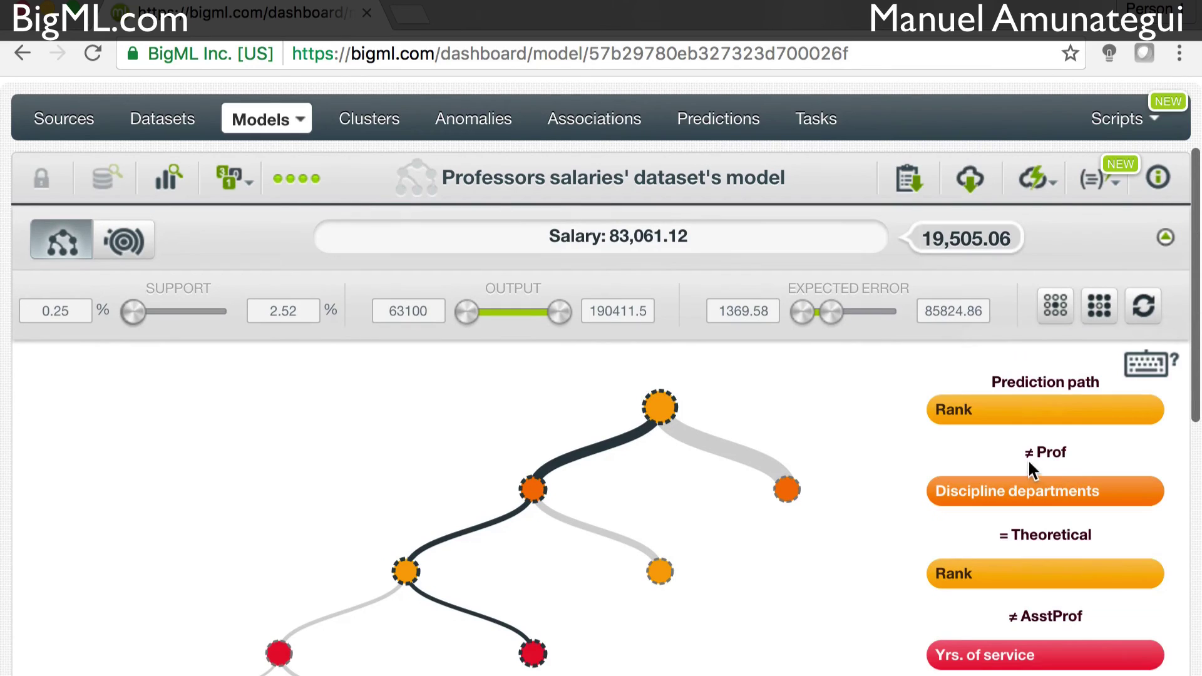
pyautogui.scroll(-2, 1071, 461)
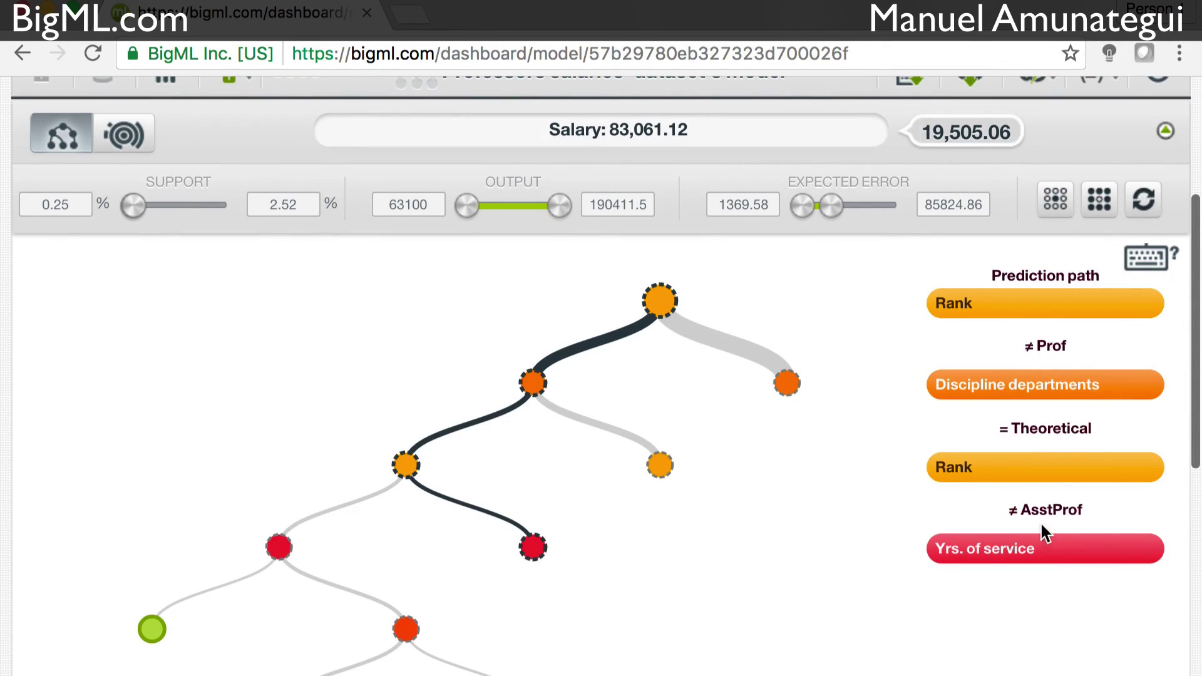
pyautogui.scroll(-3, 763, 599)
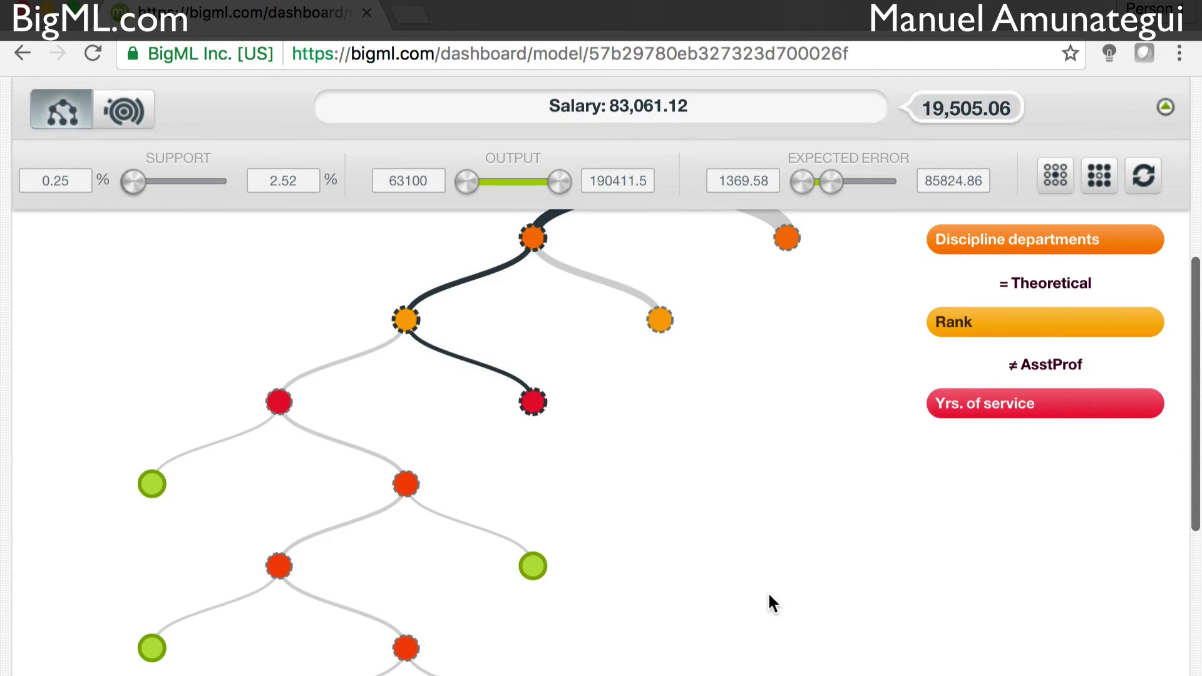
pyautogui.scroll(-1, 764, 591)
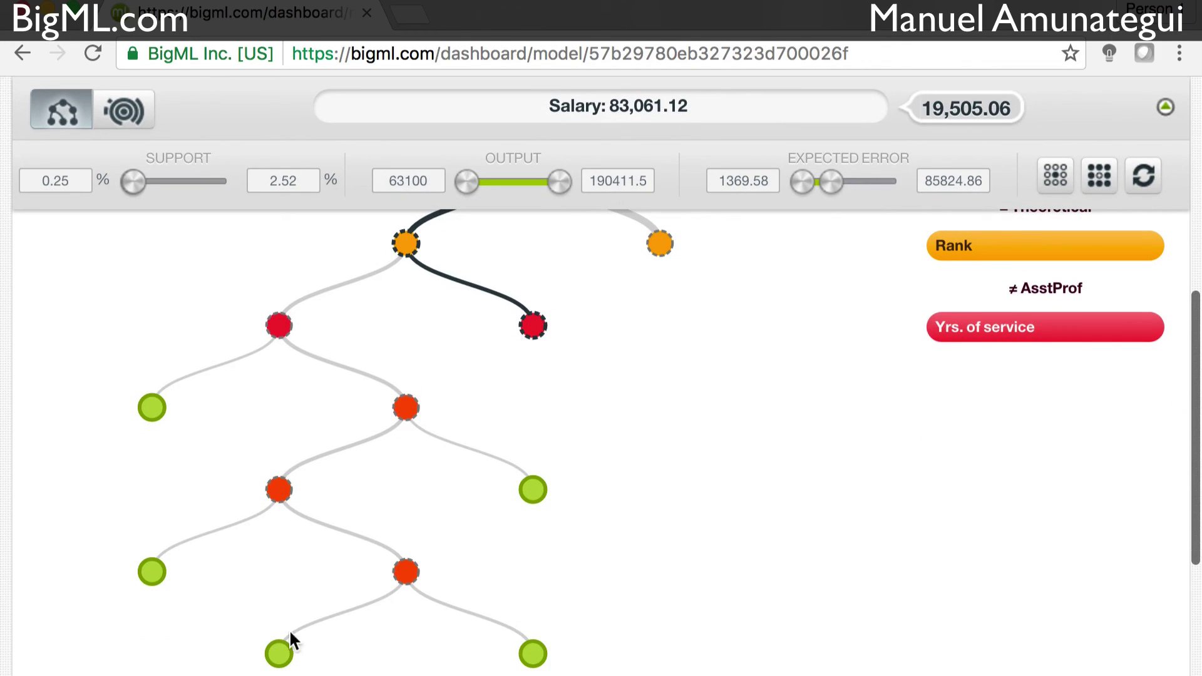
# Compare the predicted salaries and expected errors of the green leaf nodes in the AsstProf branch
pyautogui.moveTo(160, 385)
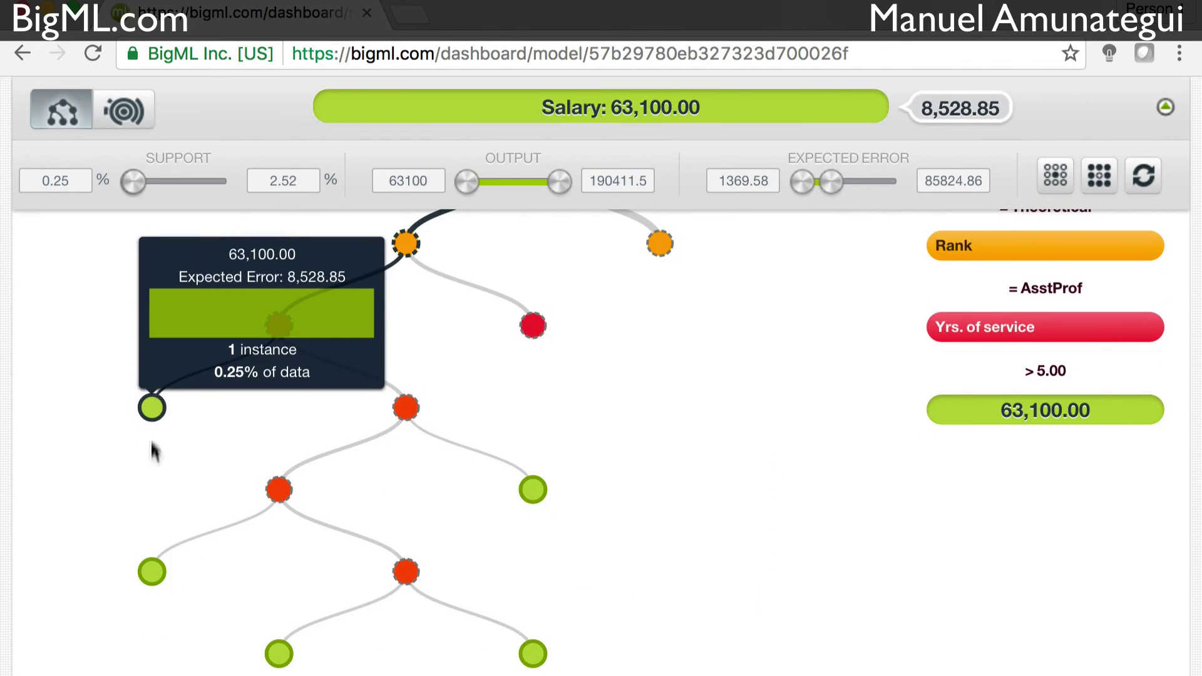
pyautogui.moveTo(149, 572)
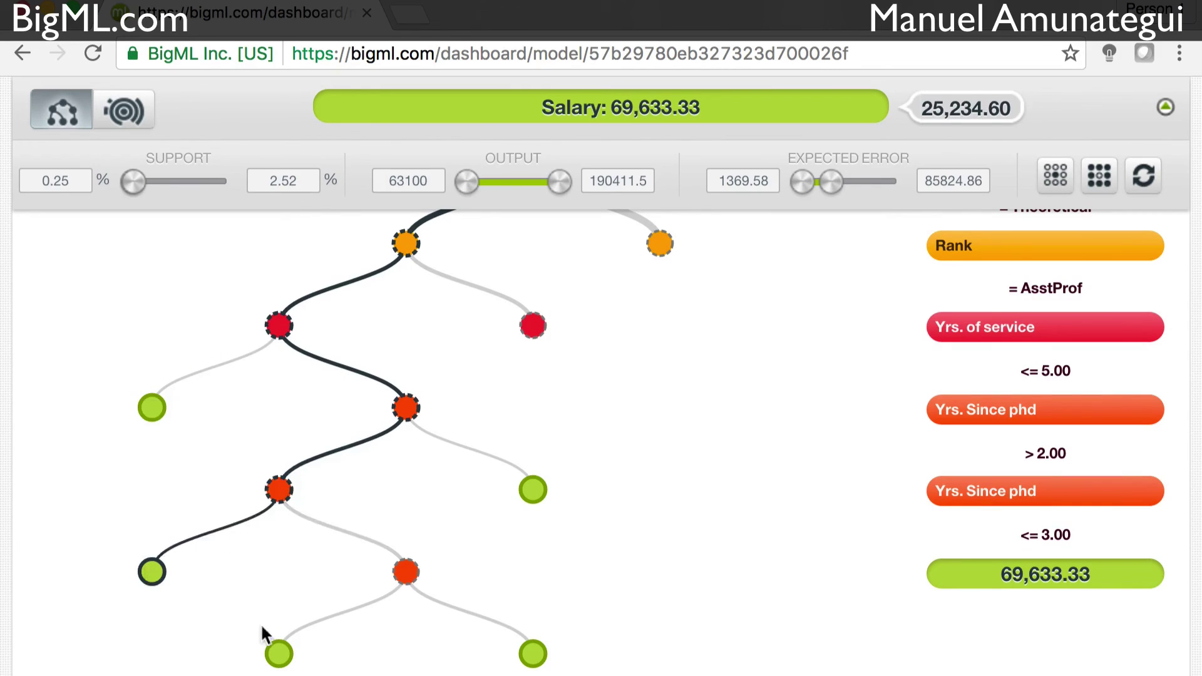
pyautogui.moveTo(282, 651)
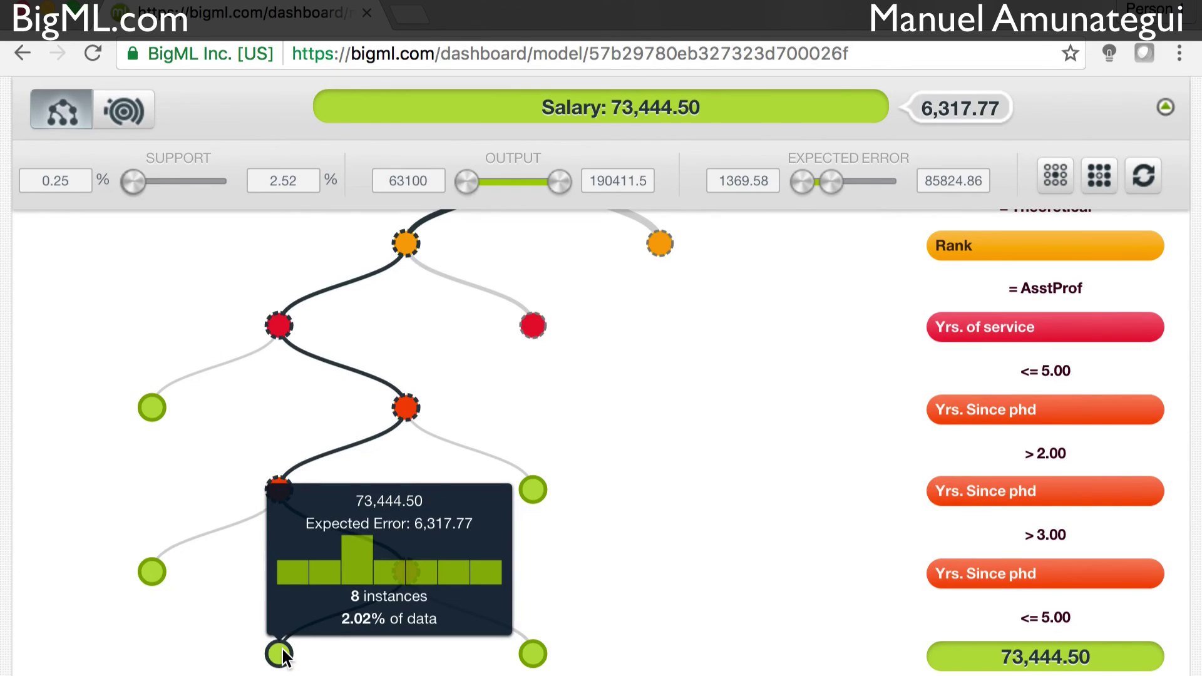
# Trace the AsstProf leaf's prediction path from Rank down to Yrs. Since phd <= 5.00, and check the neighbouring > 5.00 leaf
pyautogui.scroll(1, 787, 393)
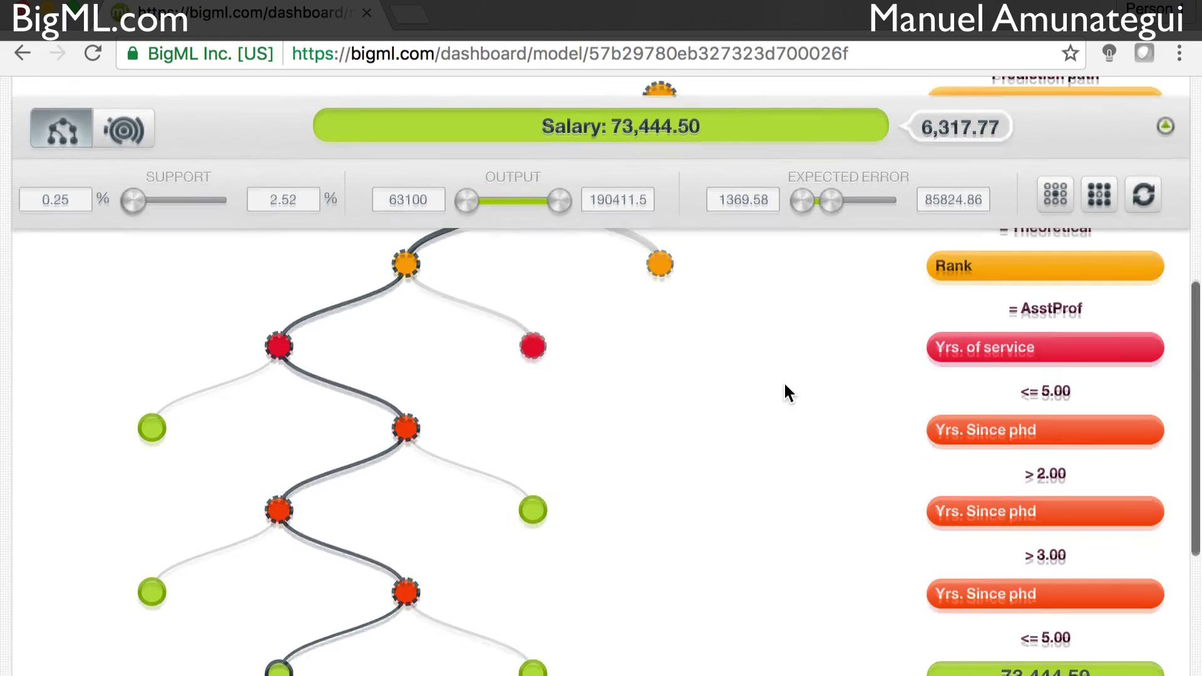
pyautogui.scroll(1, 785, 385)
pyautogui.scroll(-2, 785, 385)
pyautogui.scroll(2, 785, 385)
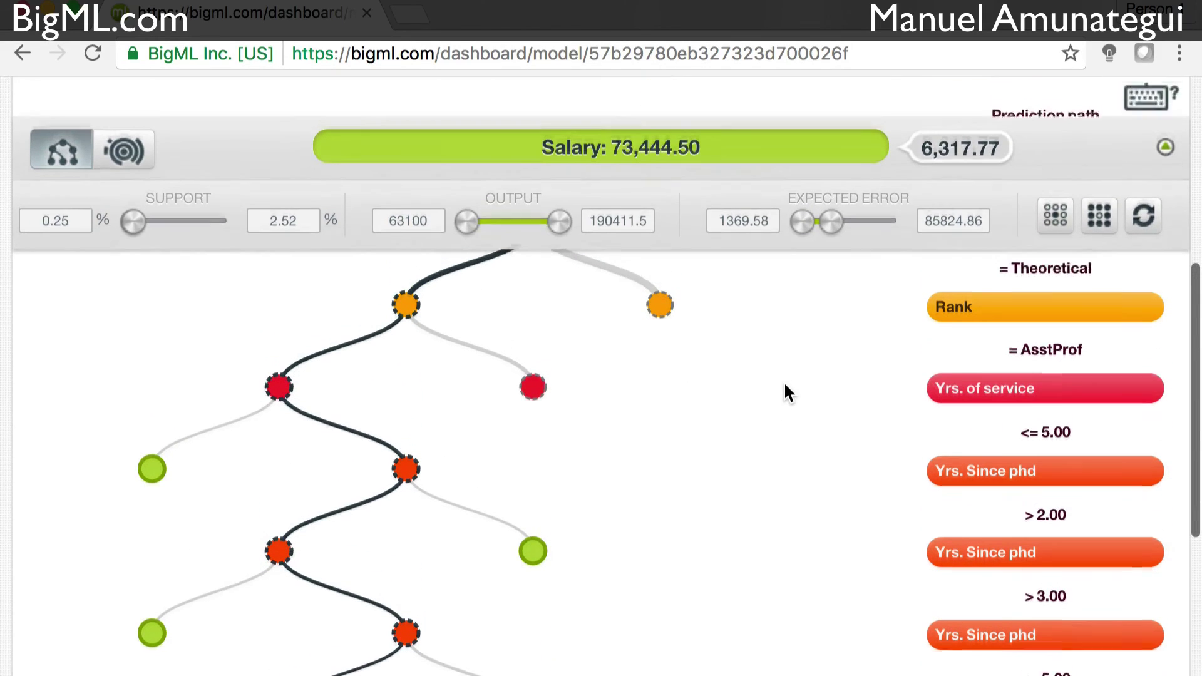
pyautogui.scroll(3, 785, 385)
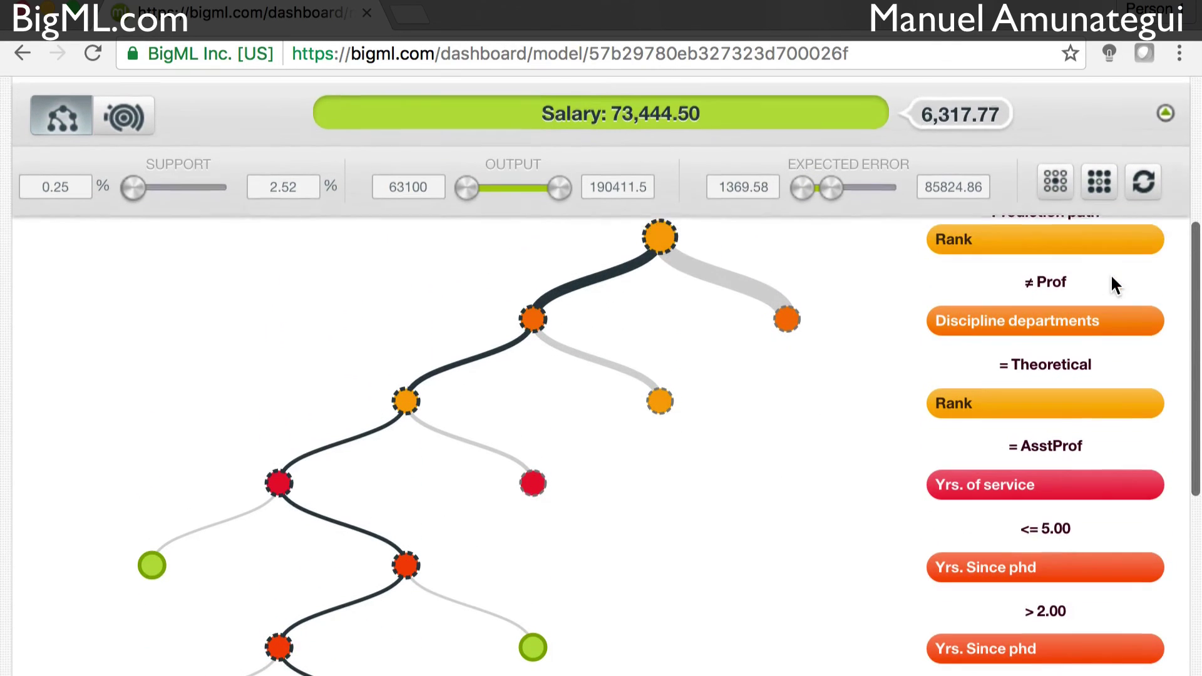
pyautogui.scroll(-3, 1074, 355)
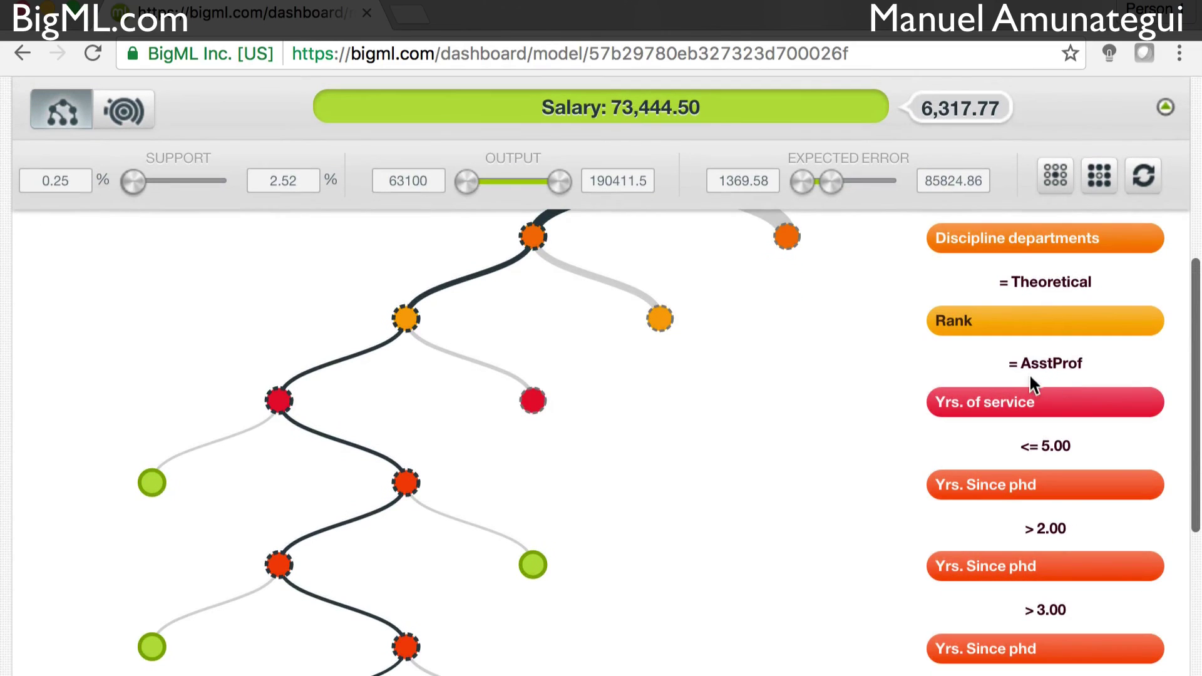
pyautogui.scroll(-3, 1045, 388)
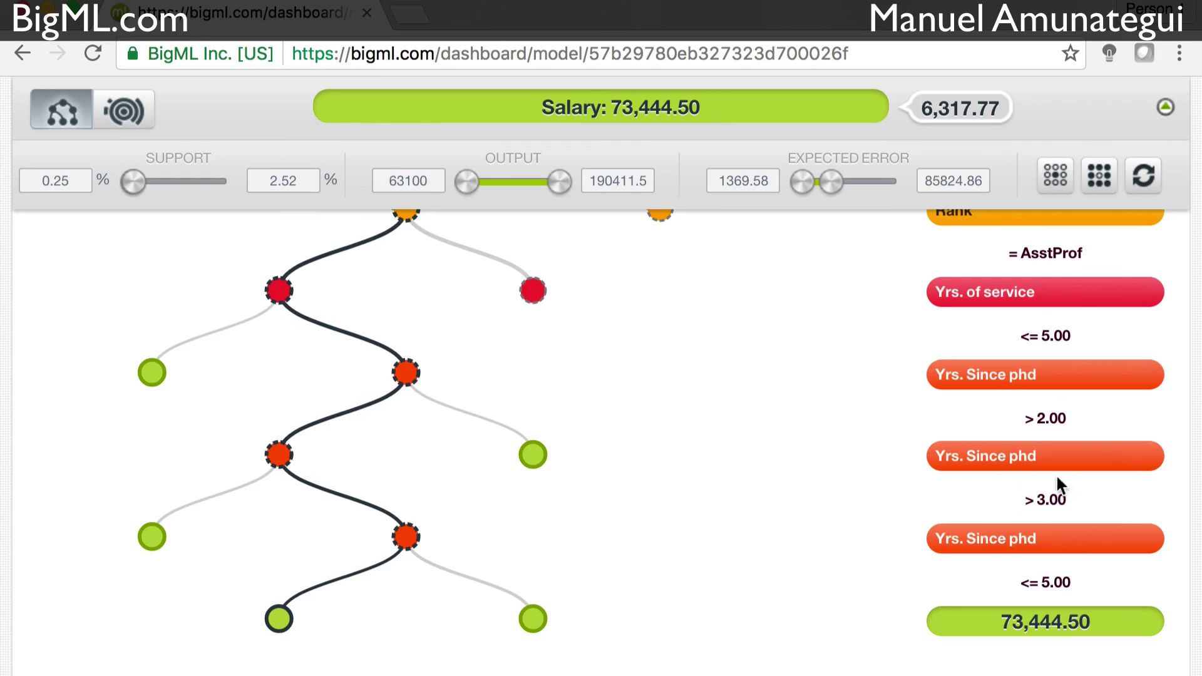
pyautogui.moveTo(1033, 389)
pyautogui.moveTo(535, 611)
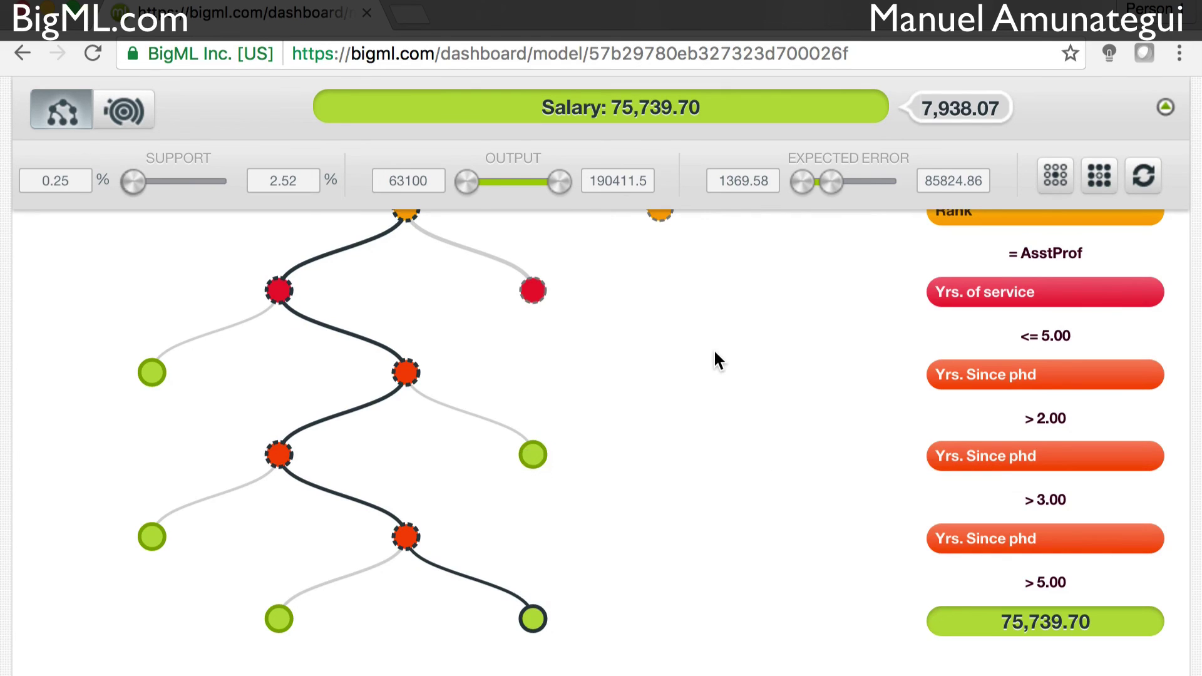
# Open the Model Summary Report for the Professors salaries' model to view its field importance
pyautogui.scroll(5, 712, 348)
pyautogui.scroll(3, 712, 348)
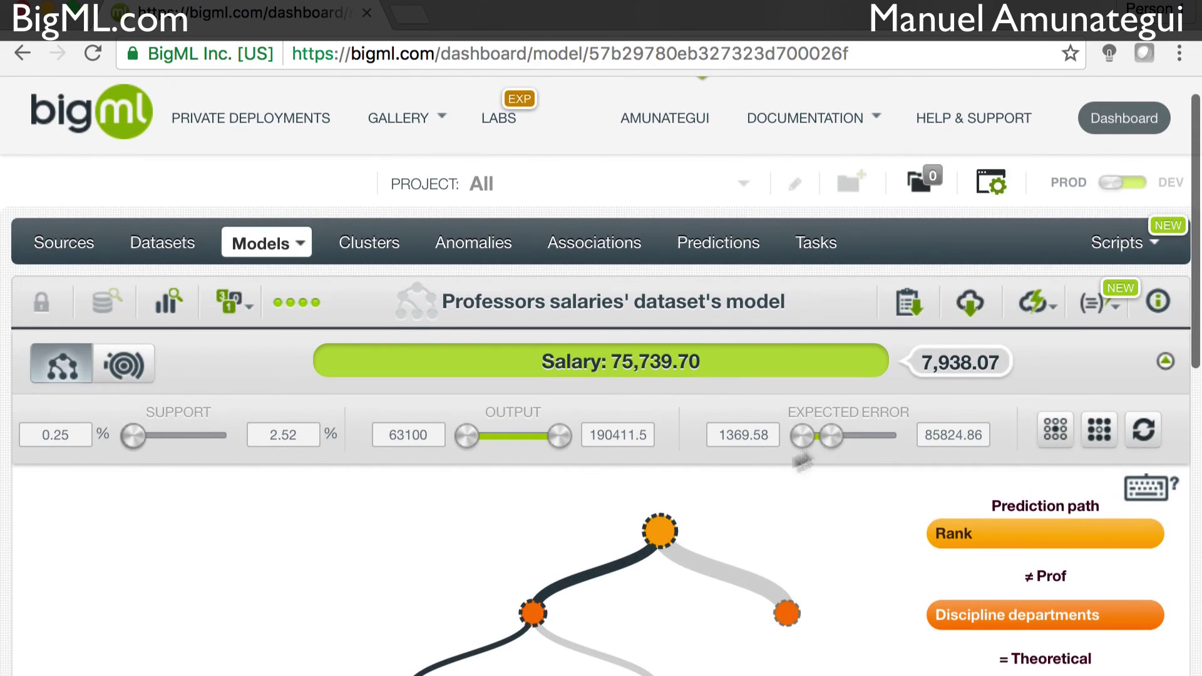
pyautogui.scroll(1, 875, 491)
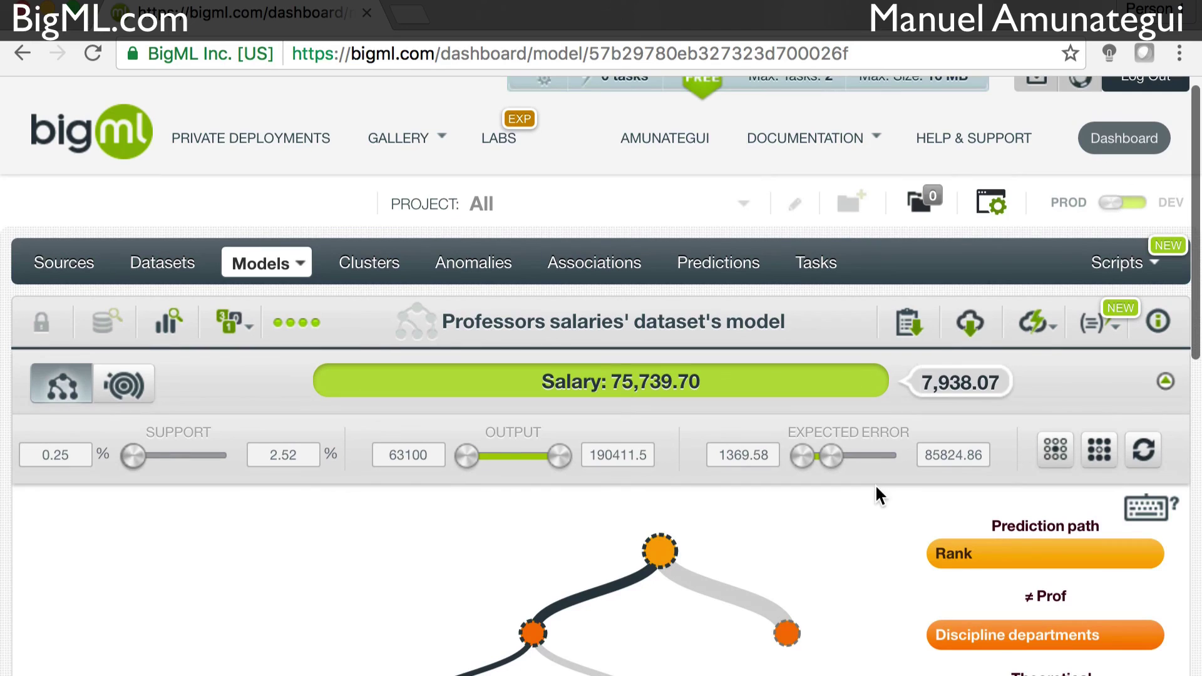
pyautogui.click(911, 322)
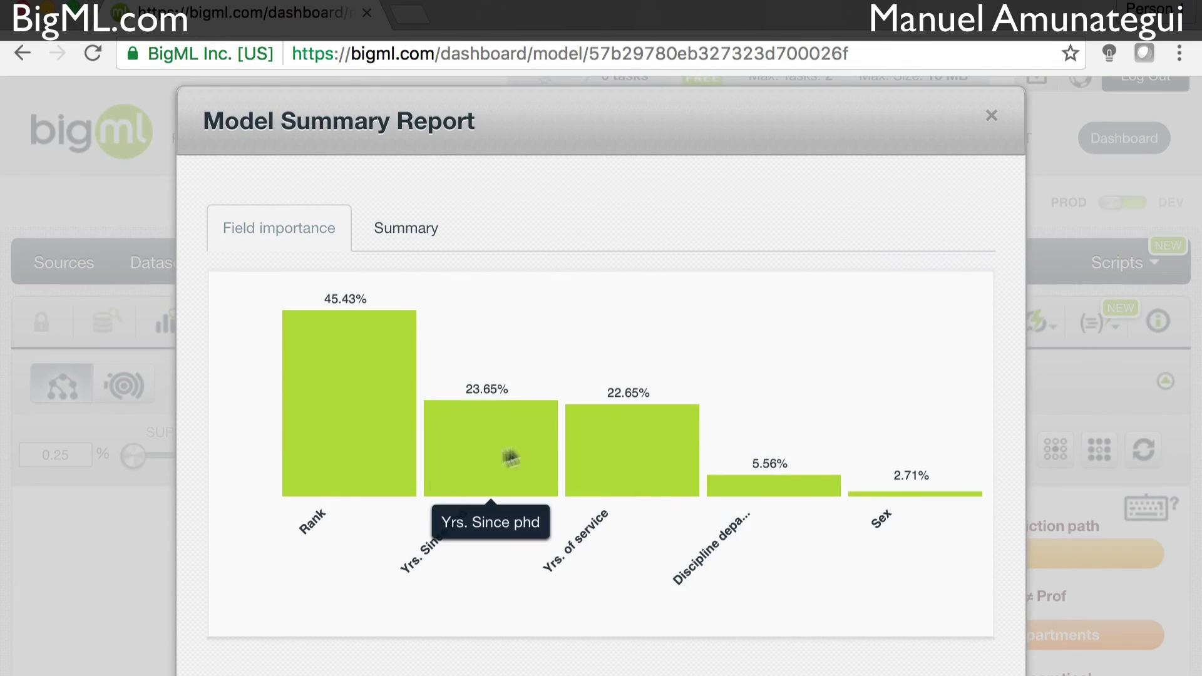